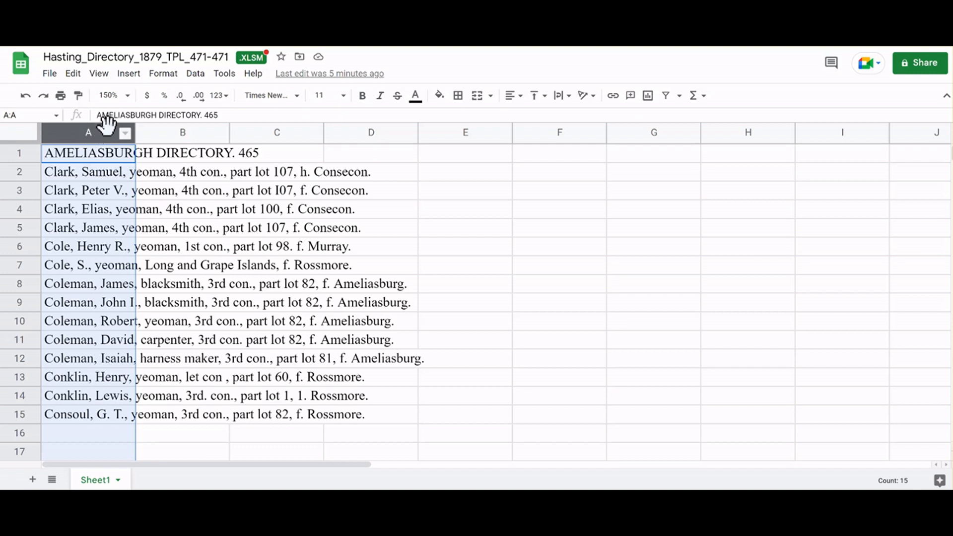
Step: Split the directory entries in column A into separate columns using the automatically detected separator
left_click(196, 75)
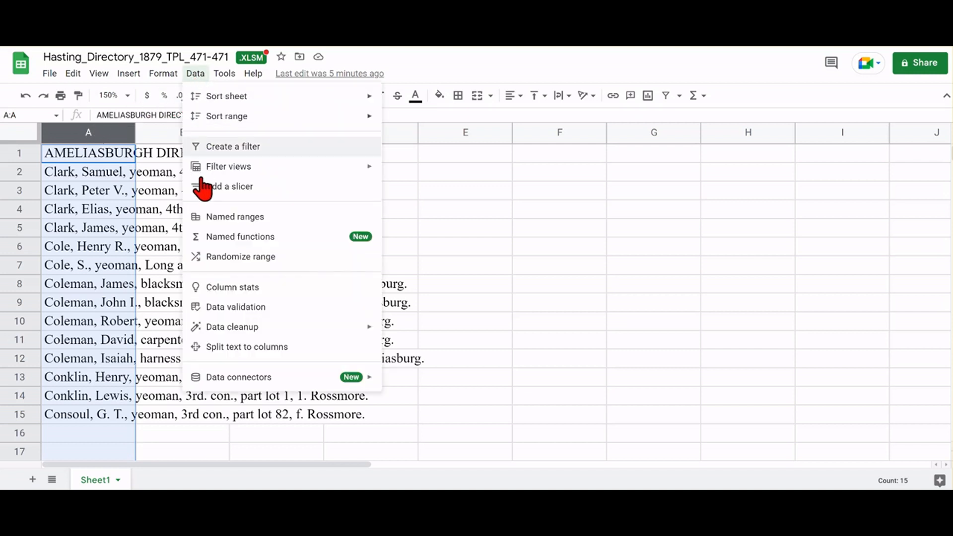
left_click(215, 347)
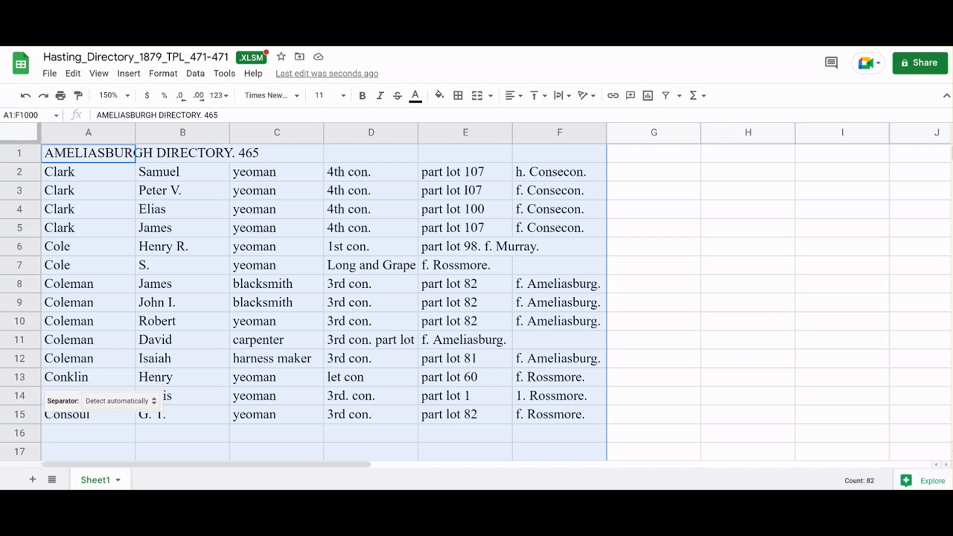
Step: Move the text "f. Murray." out of cell E6 into F6, leaving "part lot 98." in E6
left_click(442, 243)
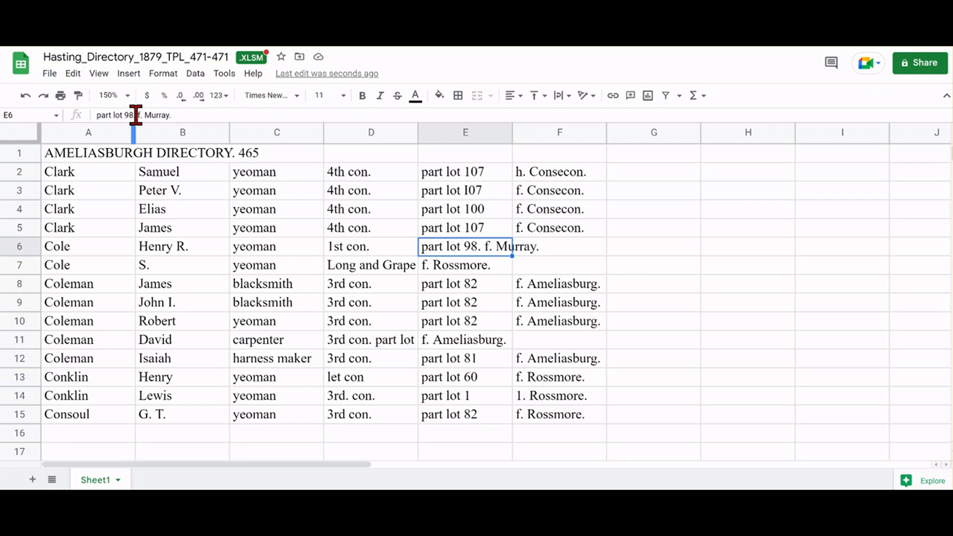
left_click_drag(137, 115, 175, 115)
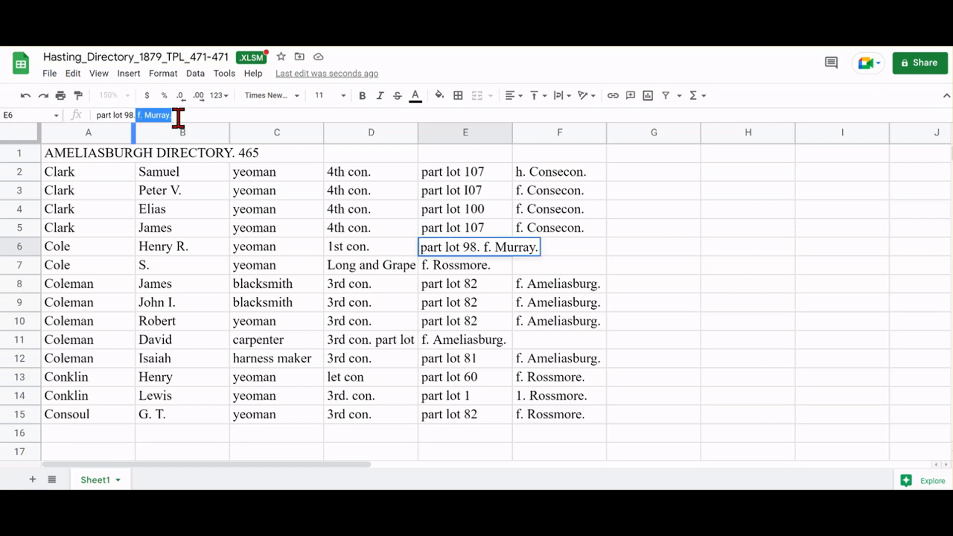
key("ctrl+x")
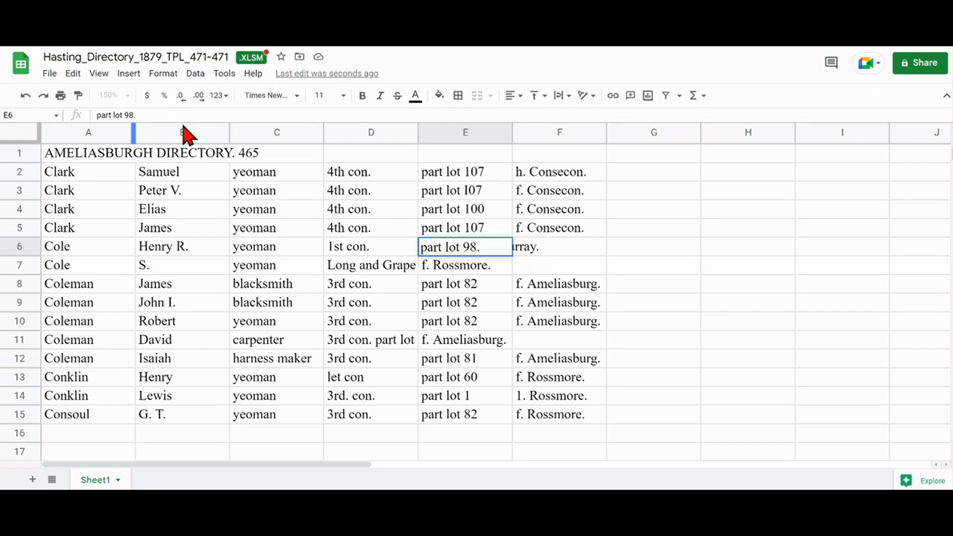
left_click(545, 249)
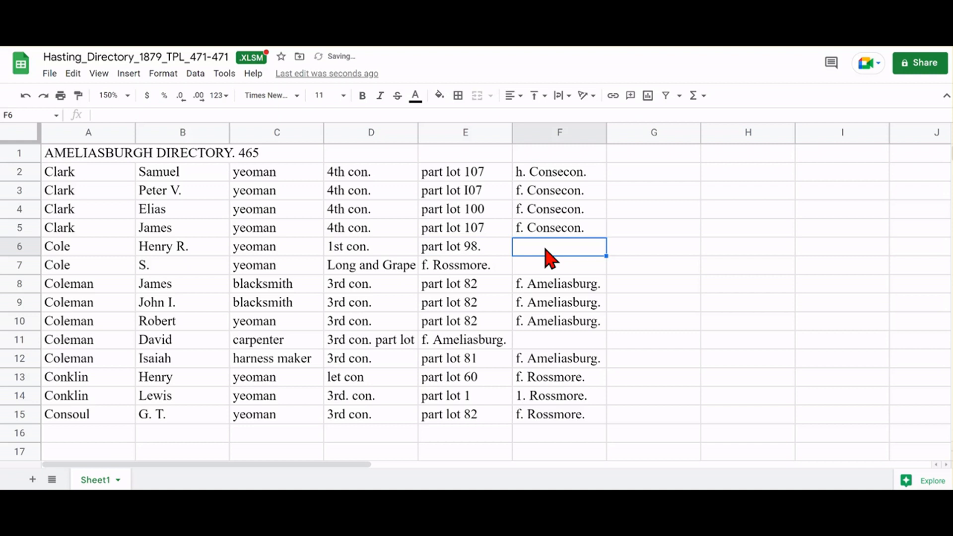
key("ctrl+v")
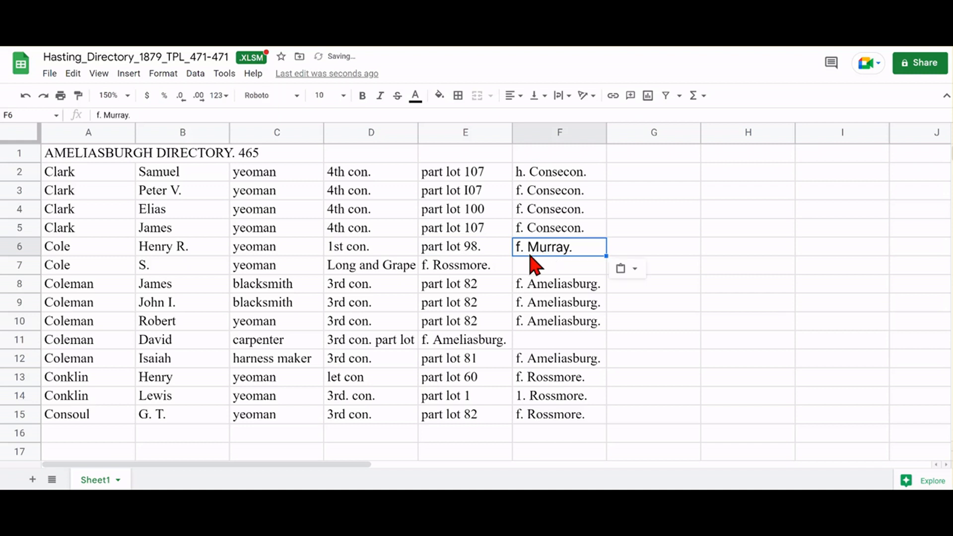
Step: Move the "f. Rossmore." entry from cell E7 to F7
left_click(437, 269)
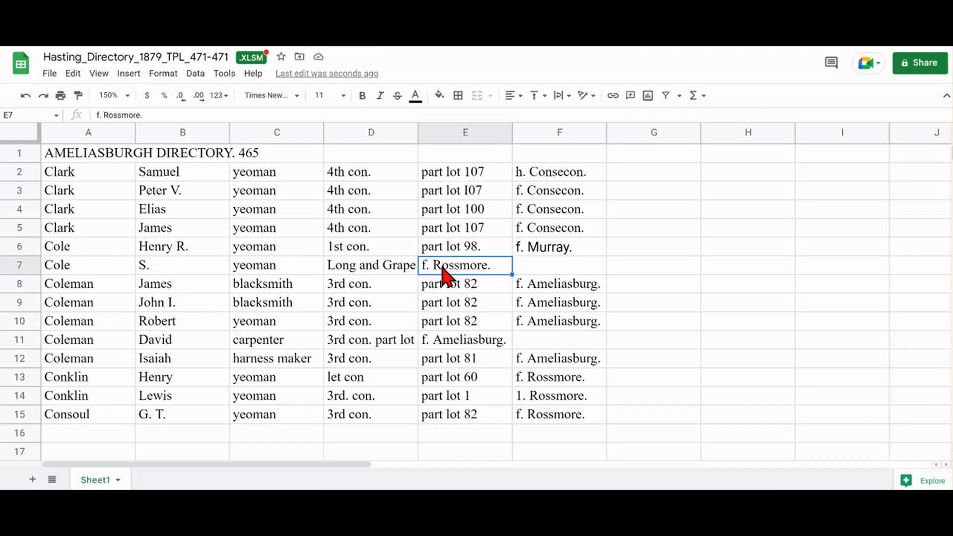
key("ctrl+x")
left_click(532, 273)
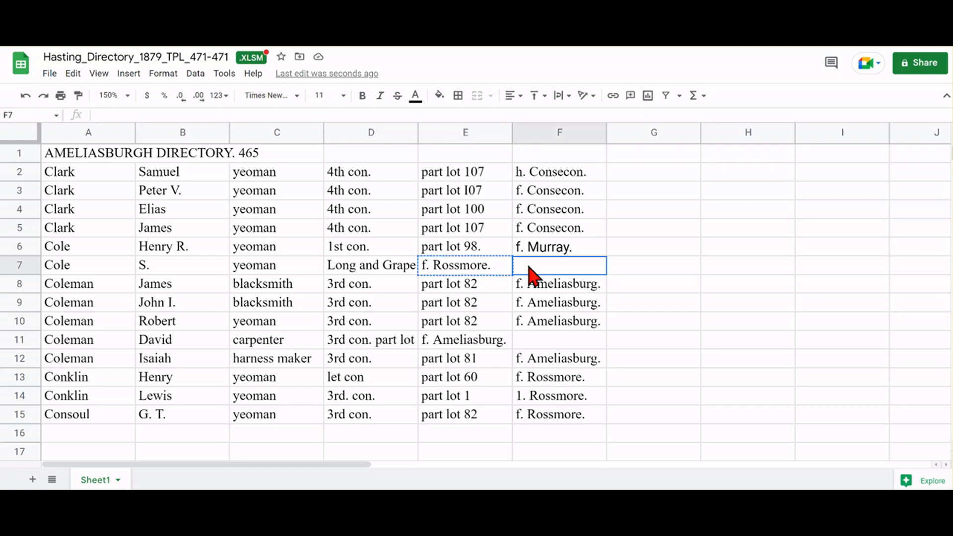
key("ctrl+v")
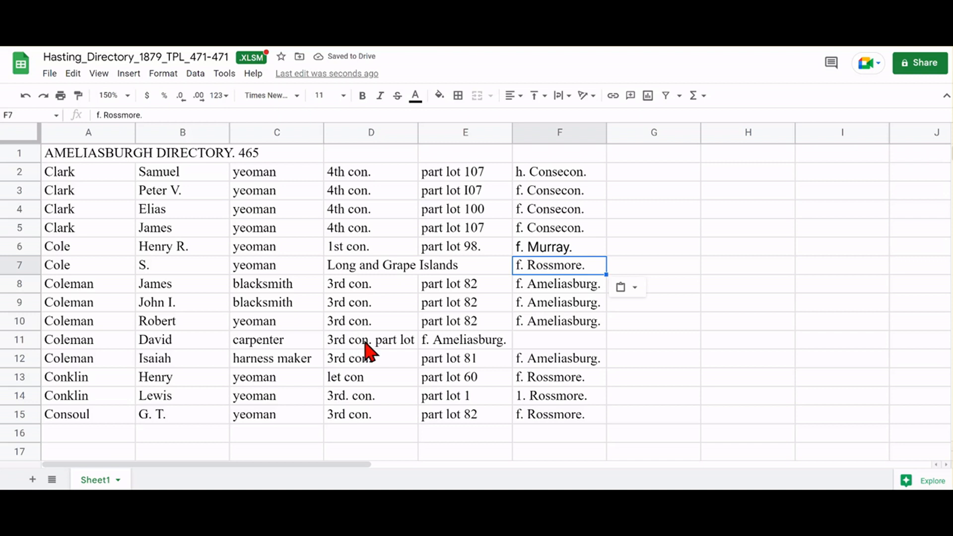
Step: Move the "f. Ameliasburg." entry from cell E11 to F11
left_click(446, 343)
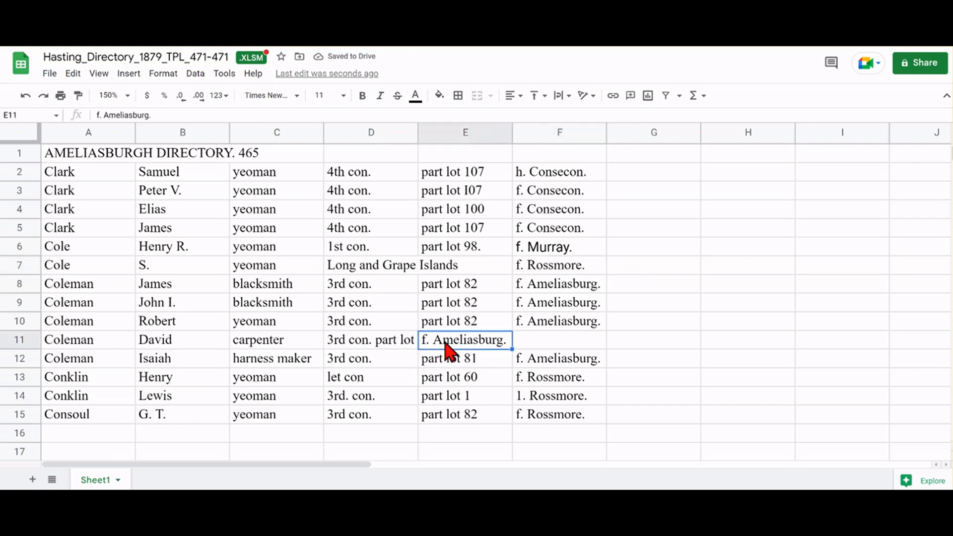
key("ctrl+c")
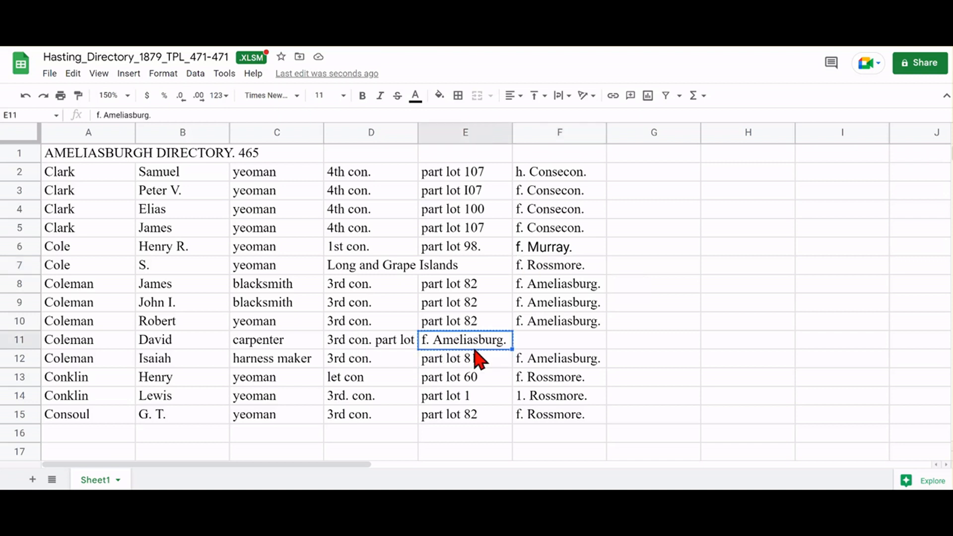
left_click(544, 342)
key("ctrl+v")
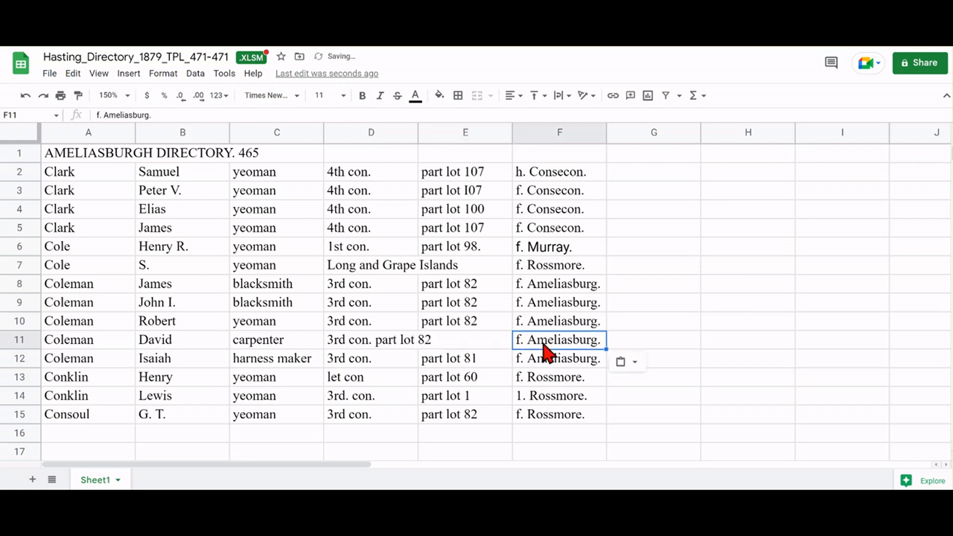
Step: Move the text "part lot 82" out of cell D11 into E11, leaving "3rd con." in D11
left_click(376, 342)
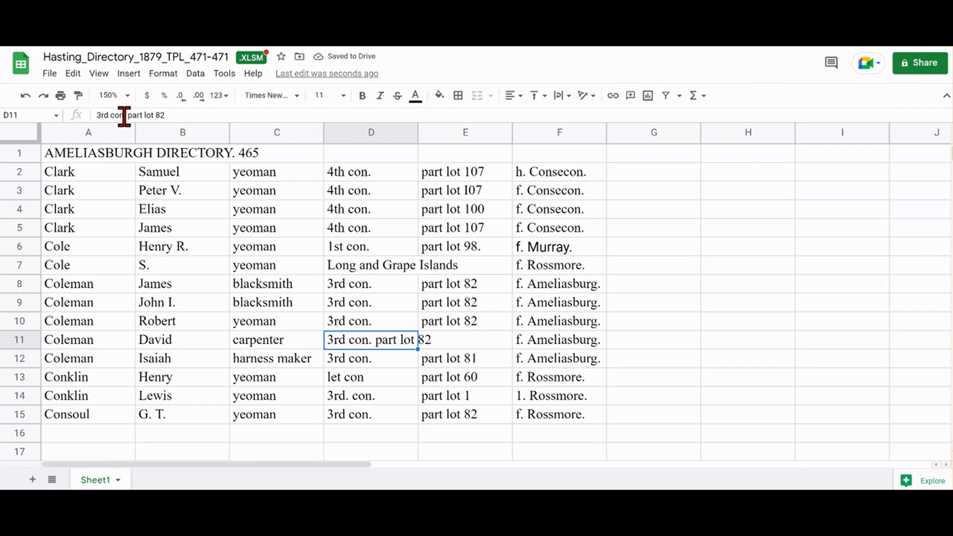
left_click_drag(127, 115, 172, 115)
key("ctrl+x")
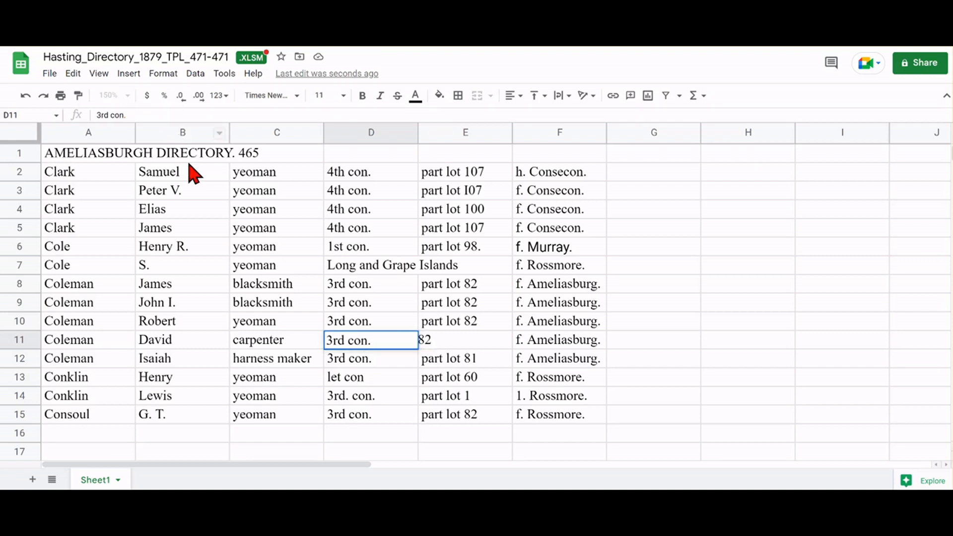
left_click(447, 340)
key("ctrl+v")
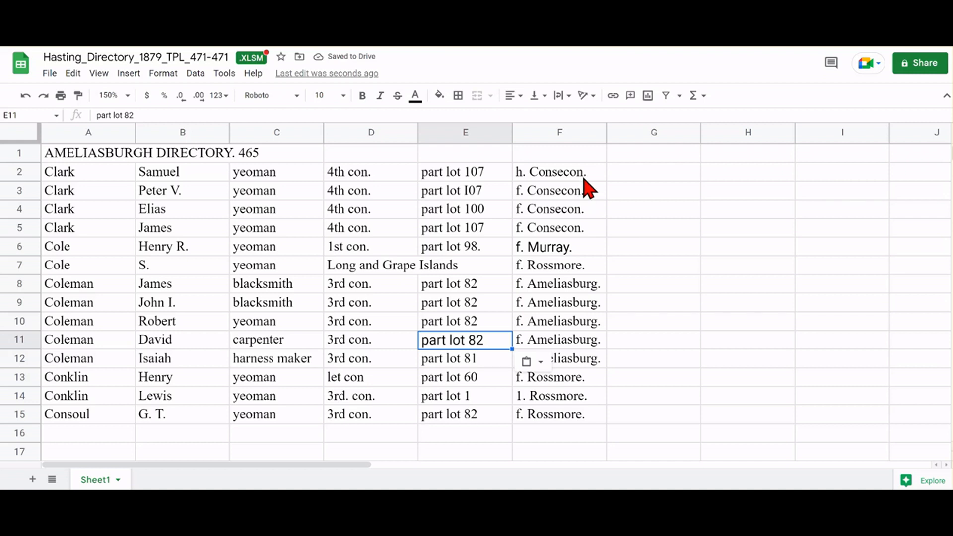
Step: Correct the misread first character in cell F14 so it reads "f. Rossmore."
left_click(591, 155)
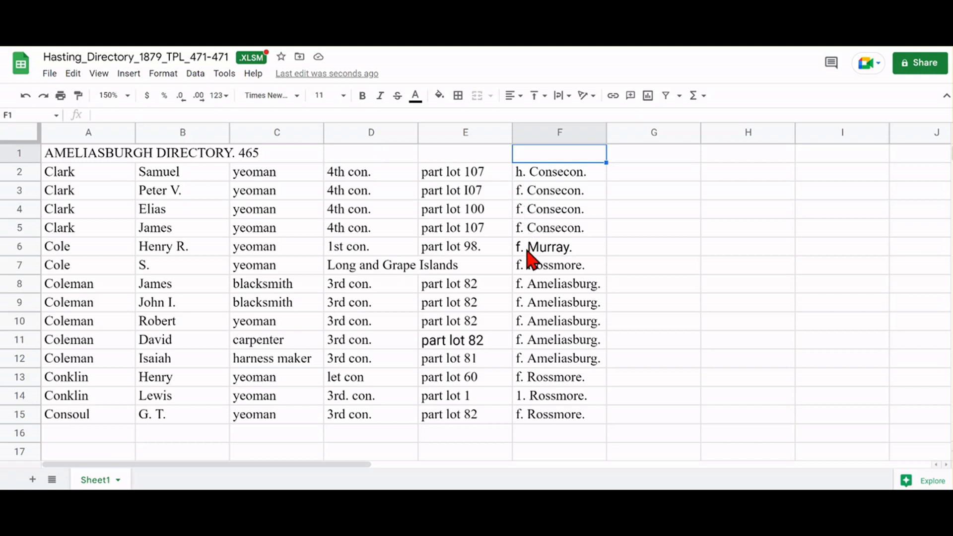
left_click(527, 403)
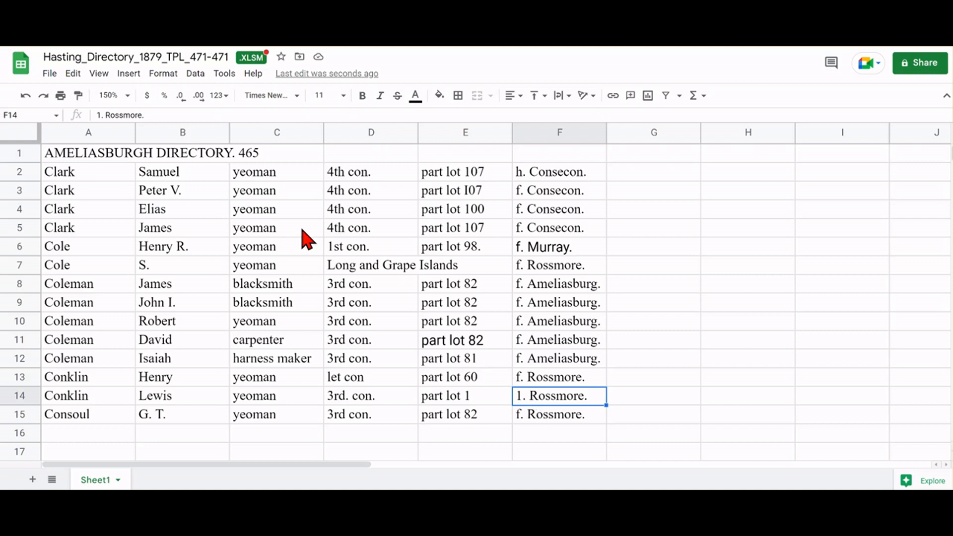
left_click(100, 115)
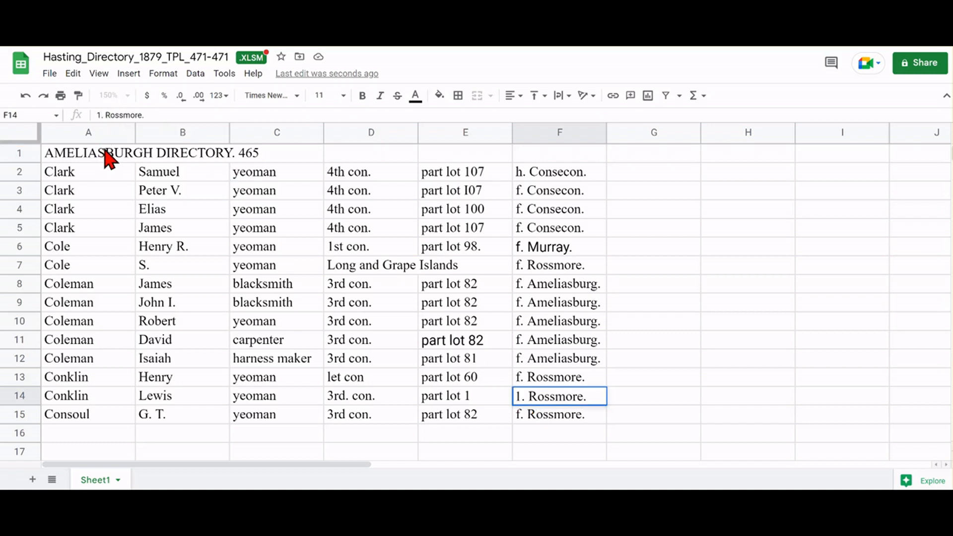
key("BackSpace")
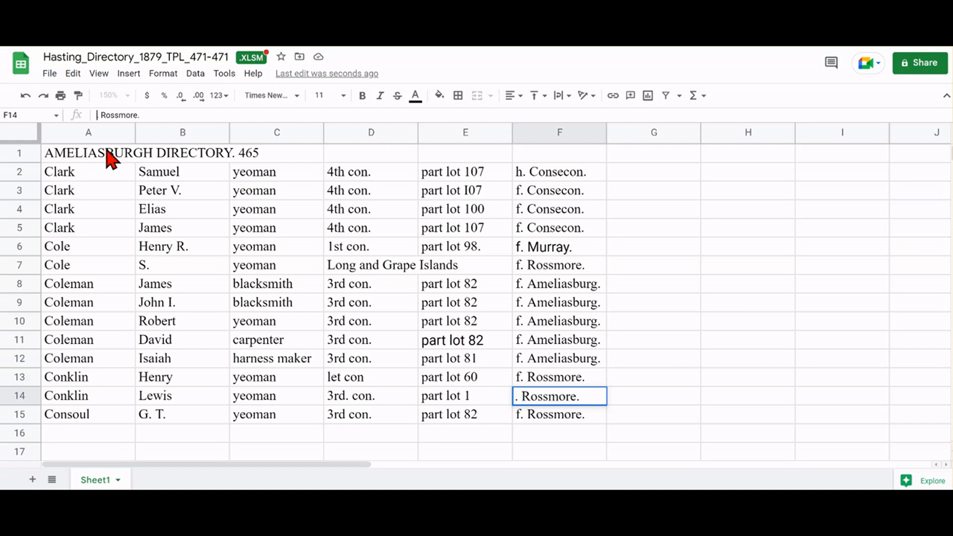
type("f")
left_click(651, 323)
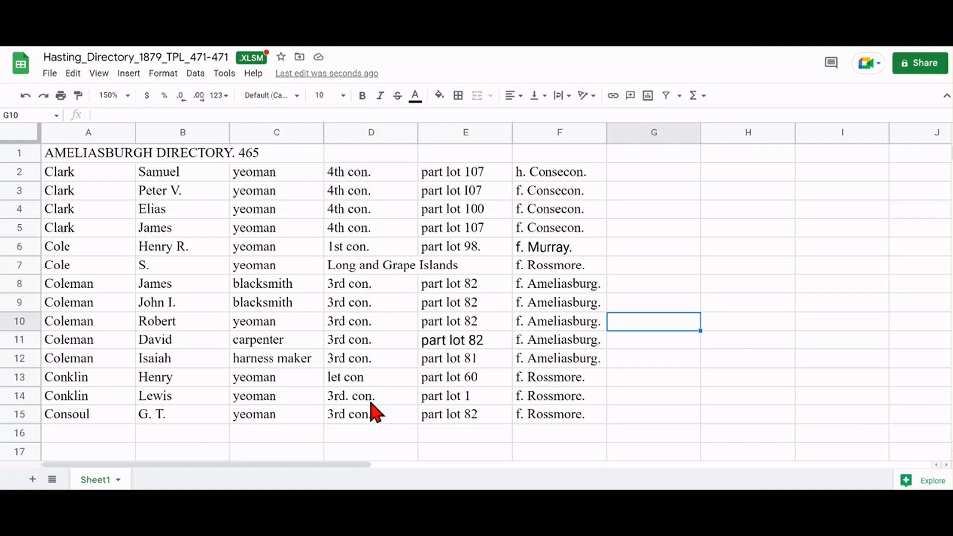
Step: Correct the misread text in cell D13 so it reads "1st con"
left_click(354, 381)
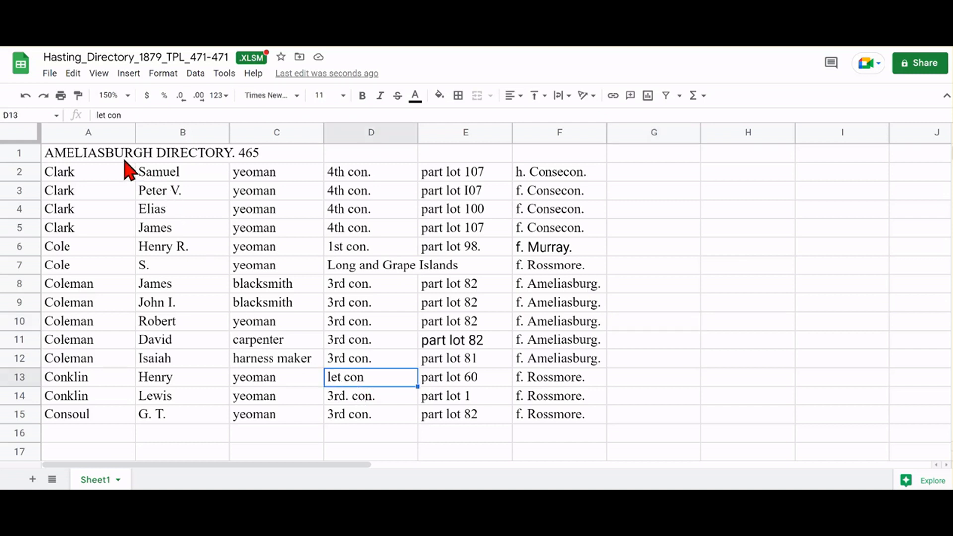
left_click(103, 111)
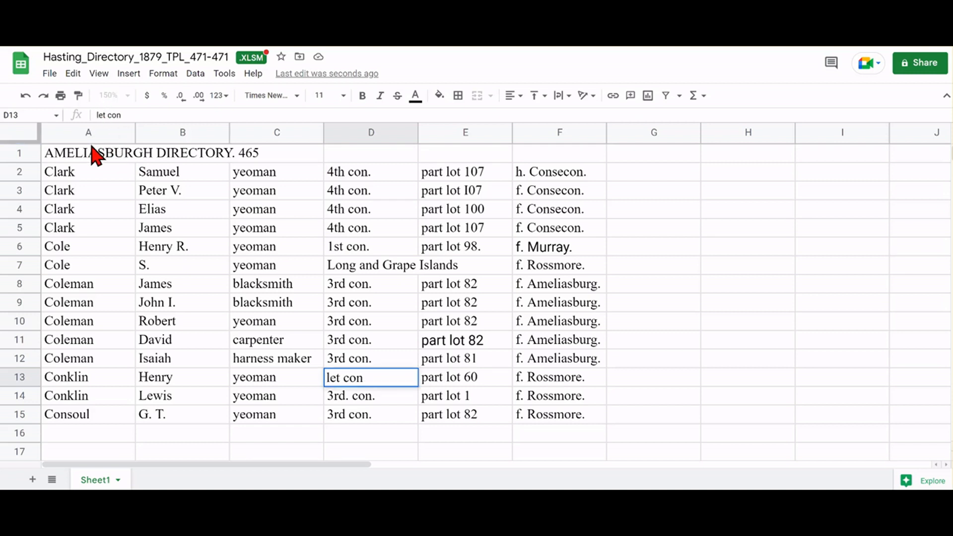
key("BackSpace")
key("BackSpace")
type("1")
key("Return")
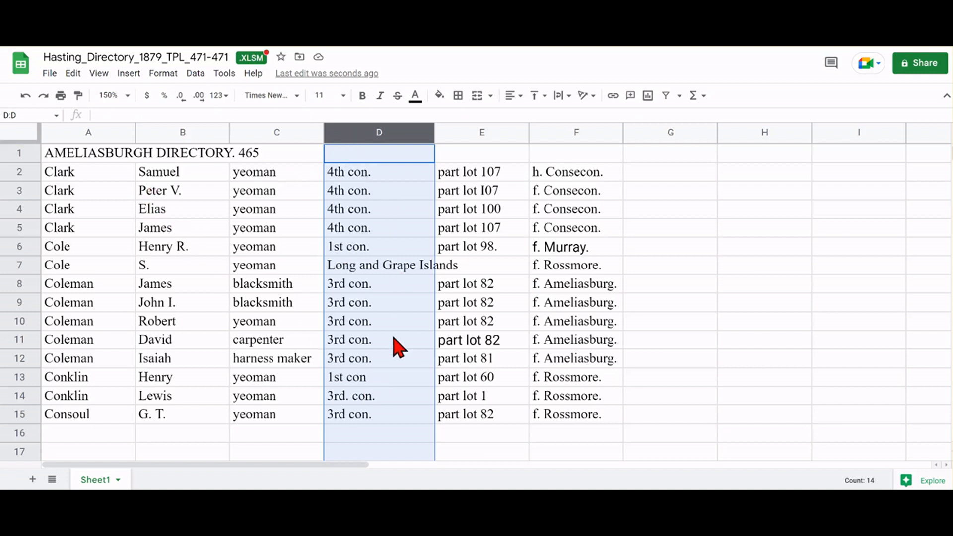
Step: Replace every "con" with "con." in column D using Find and replace with case matching on
left_click(73, 75)
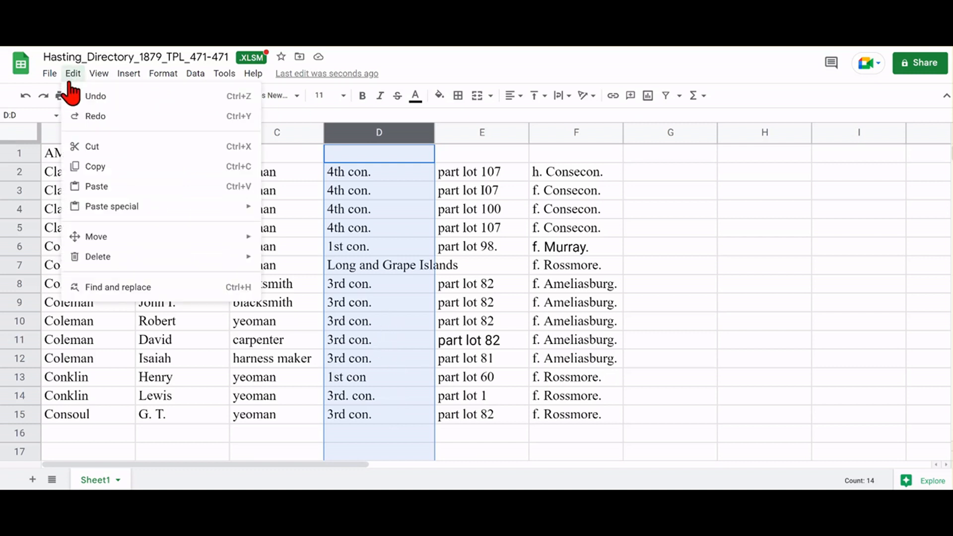
left_click(132, 288)
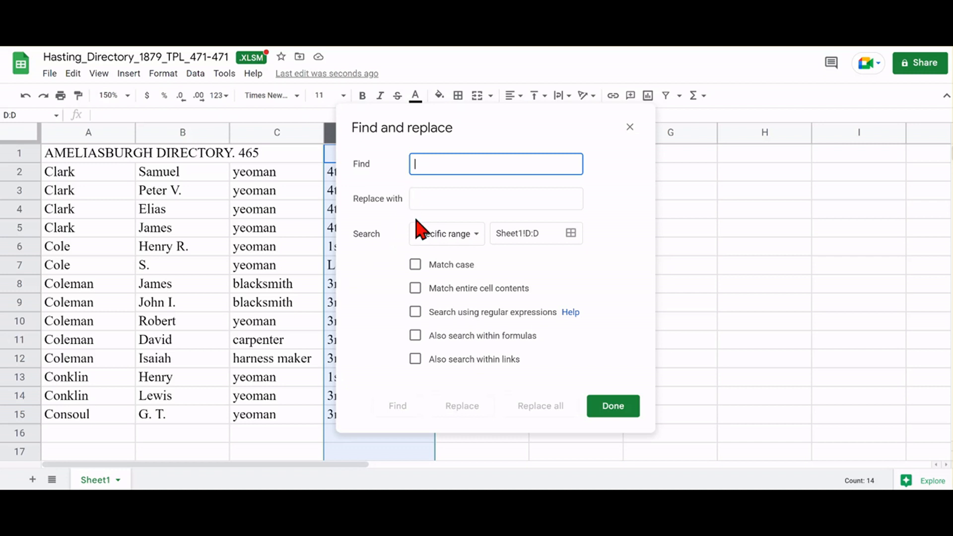
left_click(416, 265)
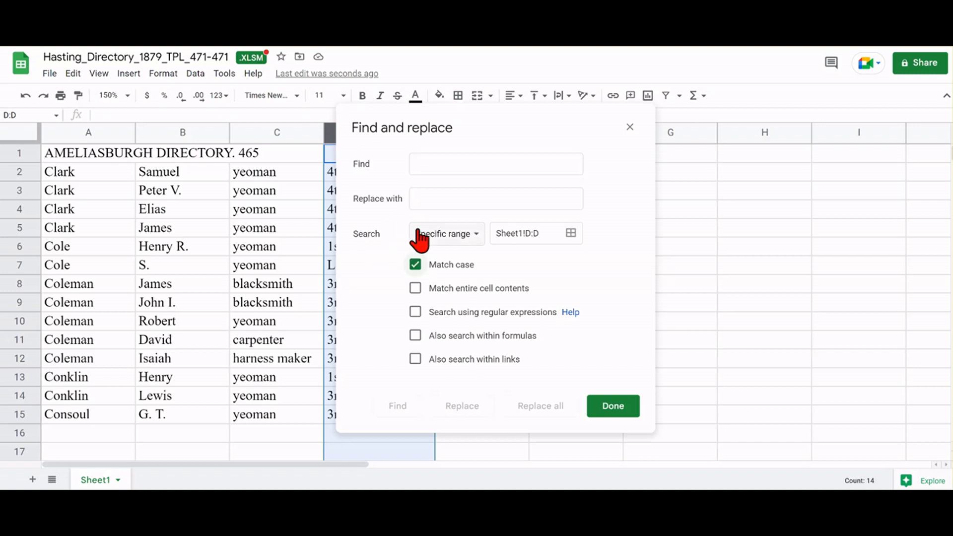
left_click(430, 164)
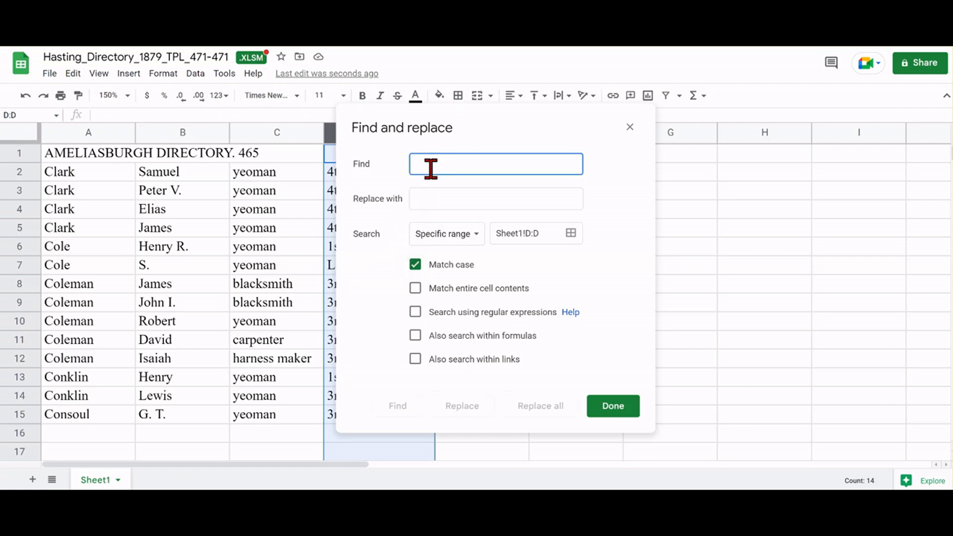
type("d")
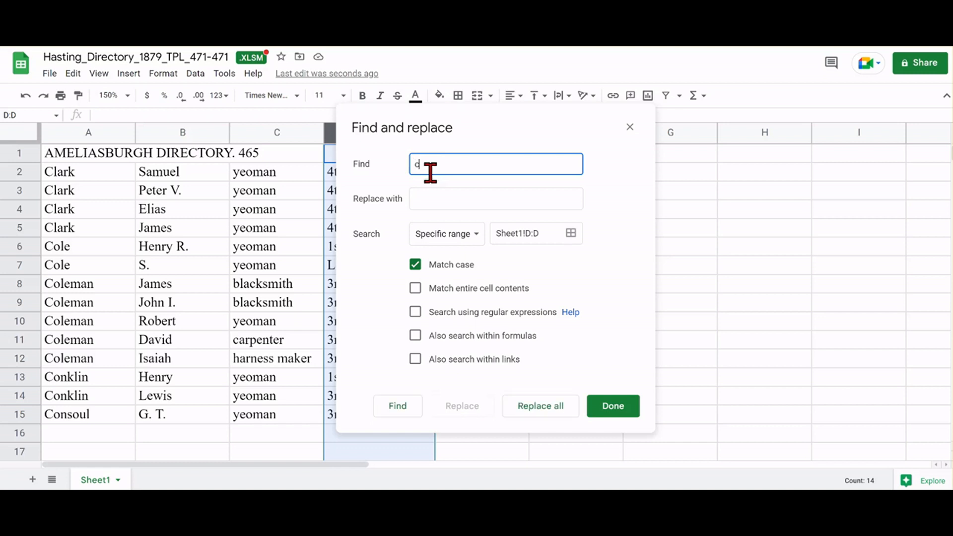
left_click(422, 199)
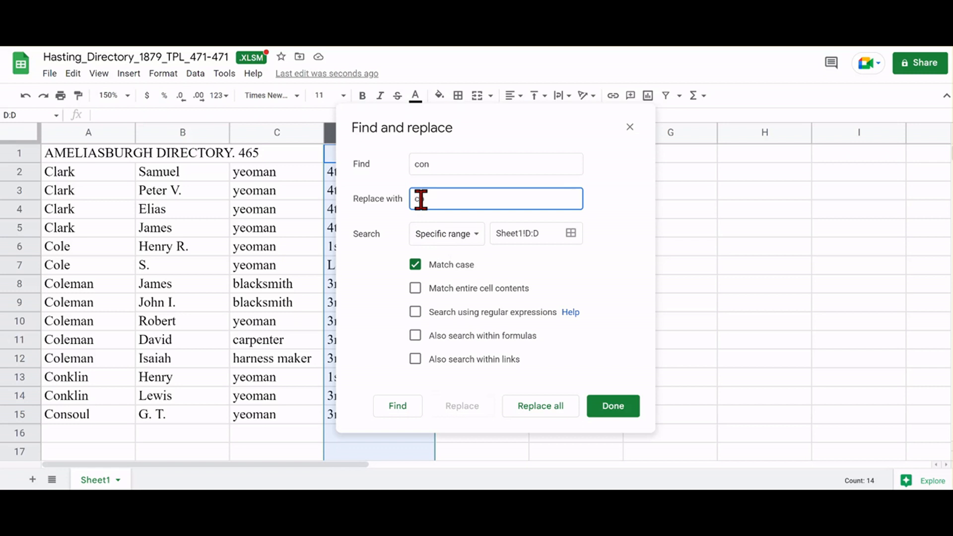
left_click(541, 409)
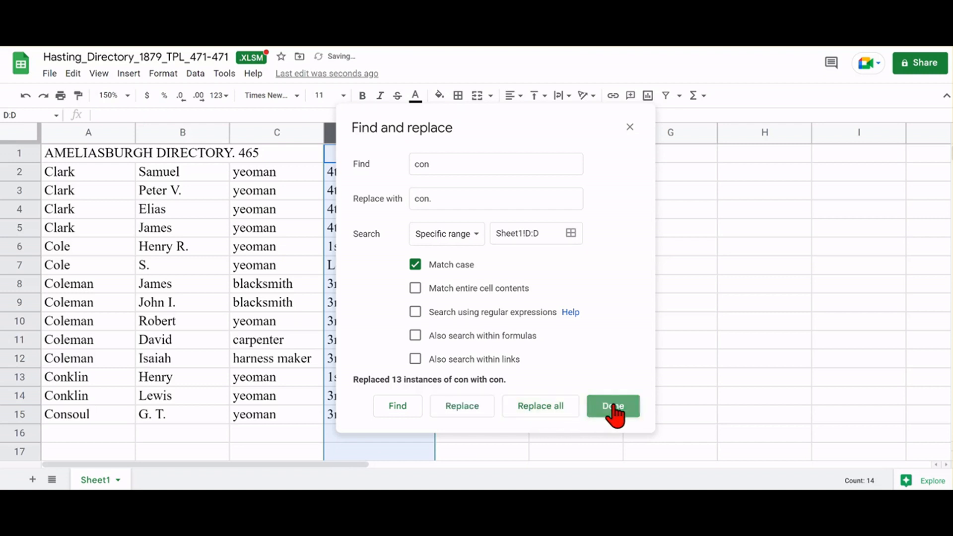
left_click(614, 410)
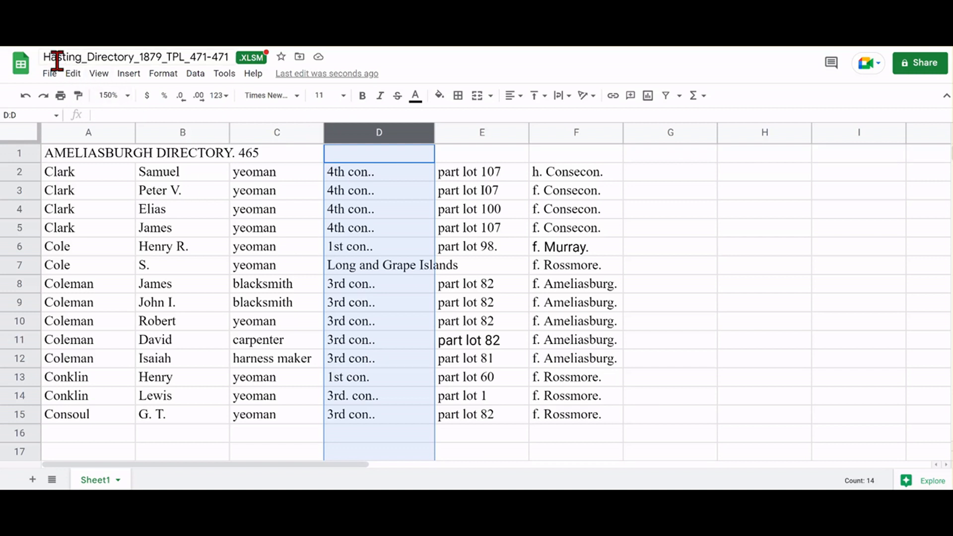
Step: Replace every ".." with "." in column D using Find and replace with case matching on
left_click(73, 75)
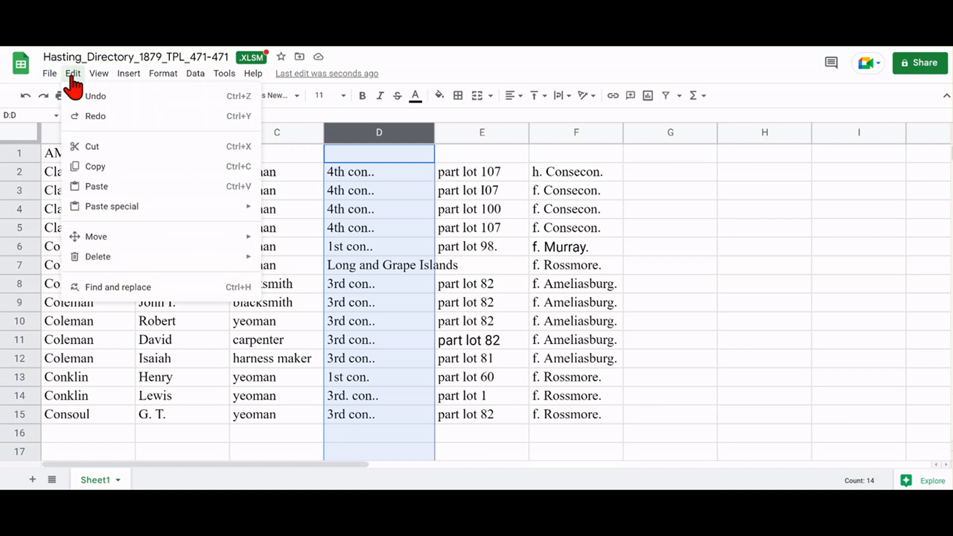
left_click(94, 288)
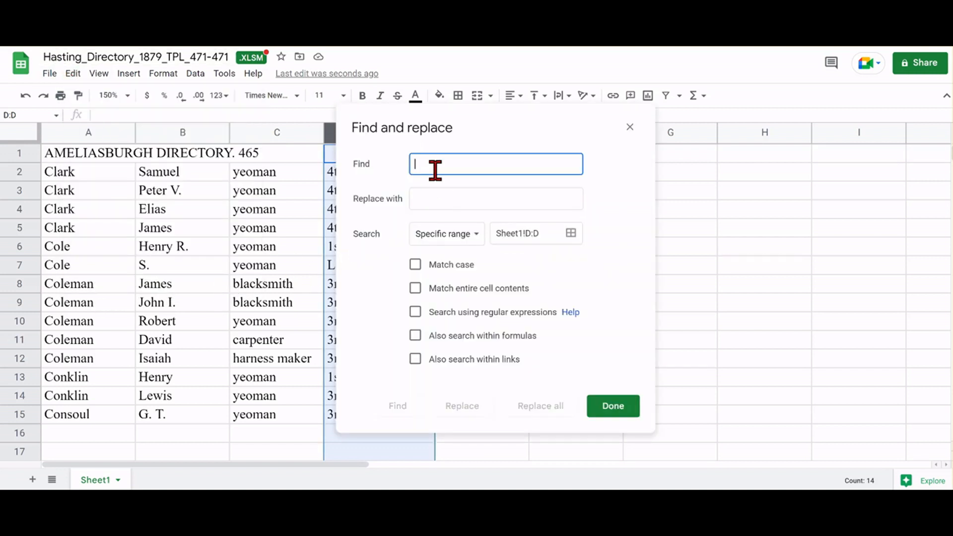
type("..")
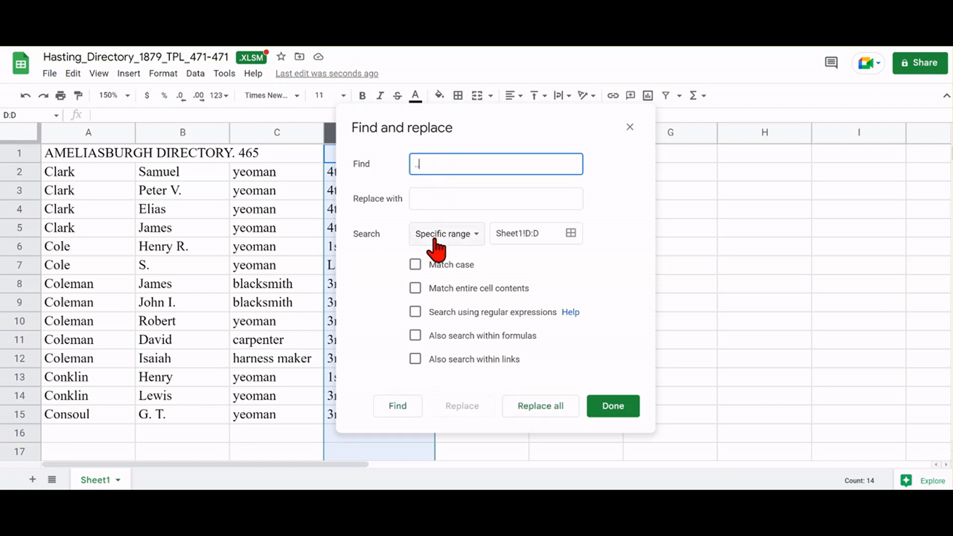
left_click(430, 199)
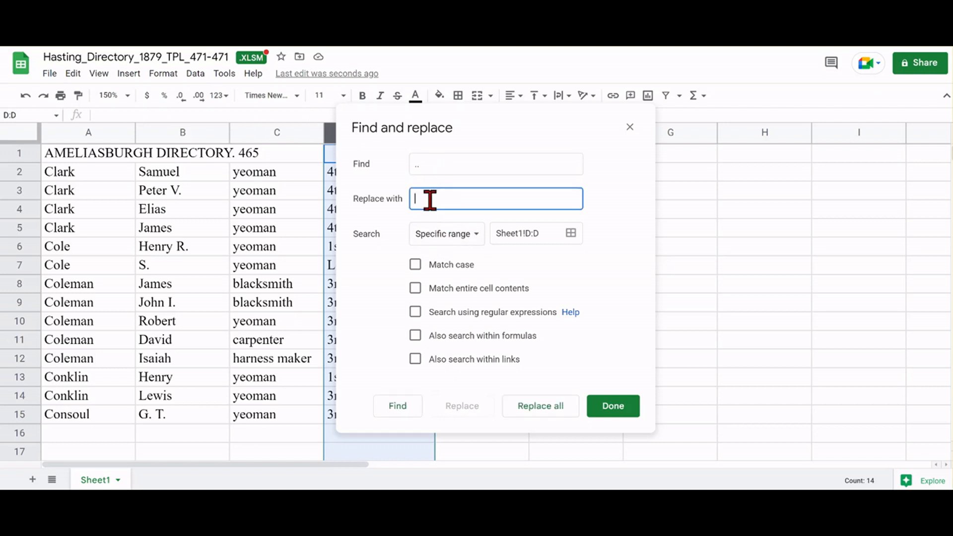
type(".")
left_click(415, 264)
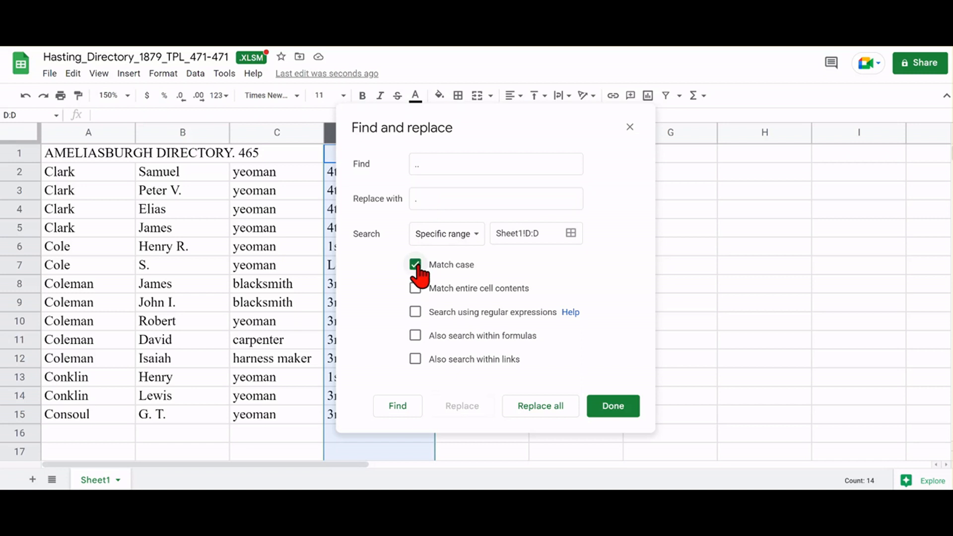
left_click(550, 414)
left_click(613, 414)
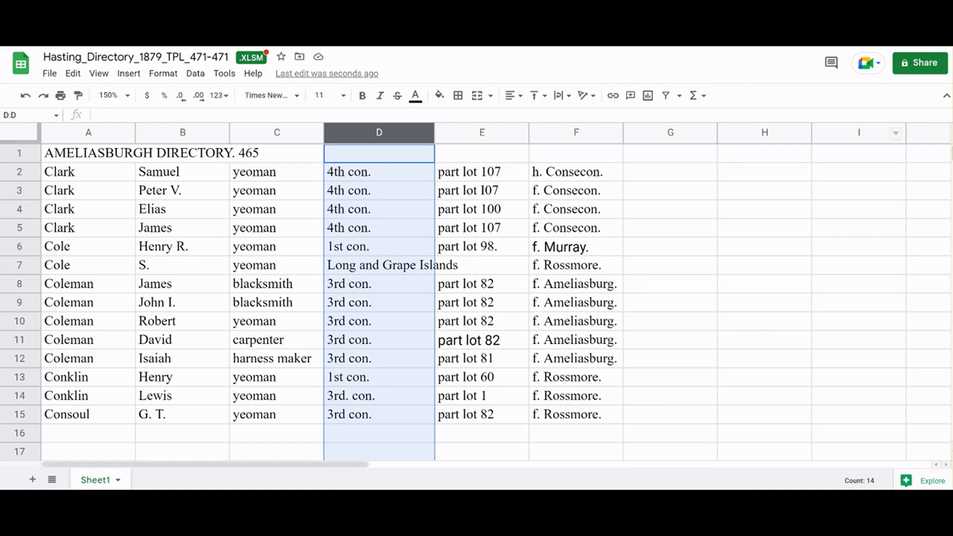
Step: Insert two blank columns before column F, ahead of the place-name entries
left_click(576, 133)
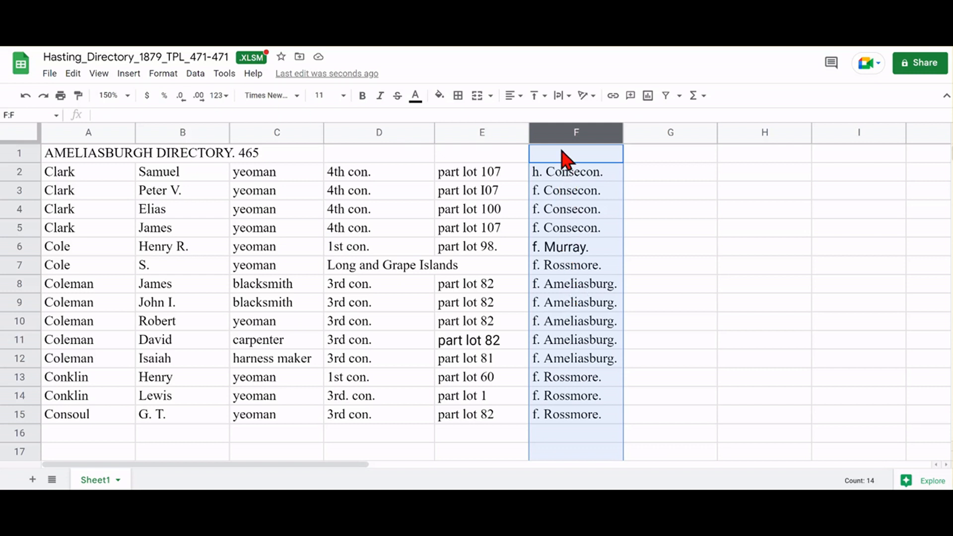
right_click(556, 134)
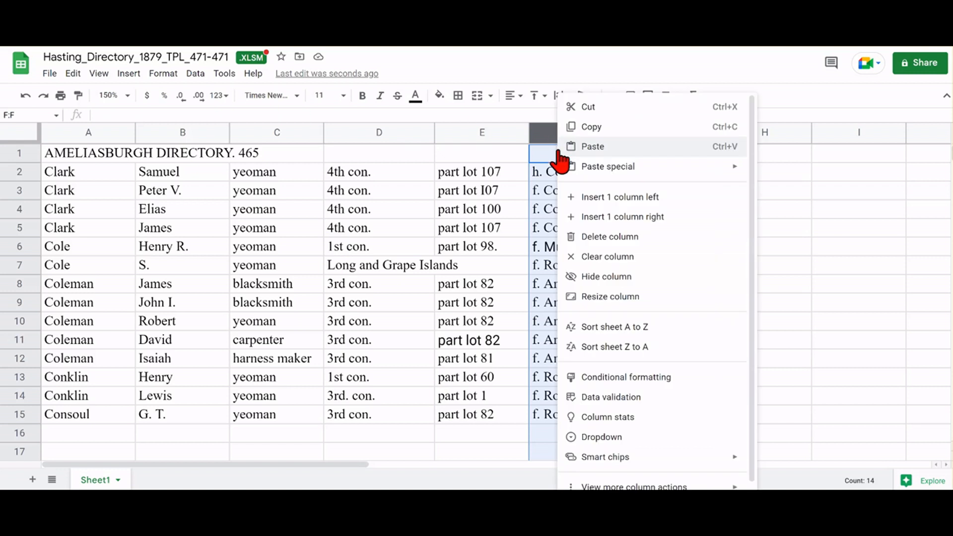
left_click(595, 203)
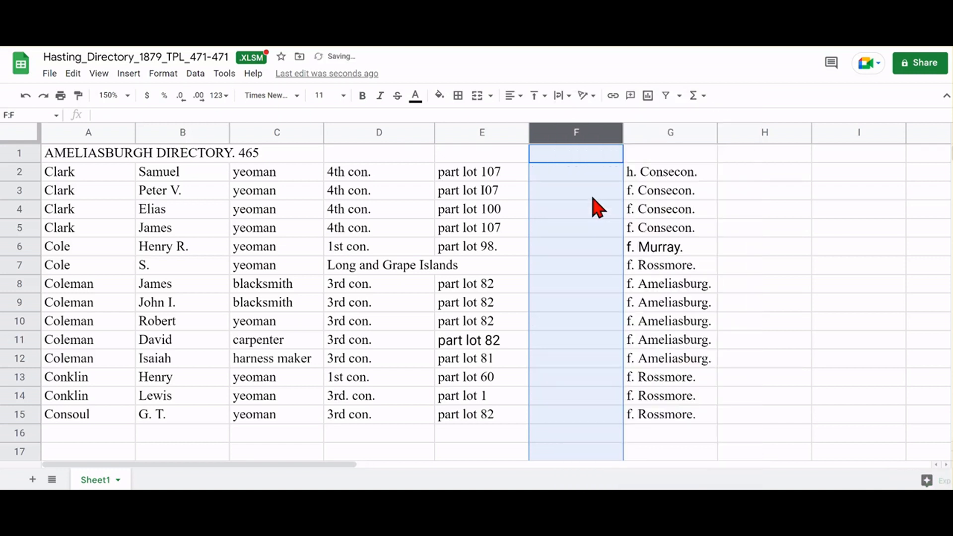
right_click(580, 134)
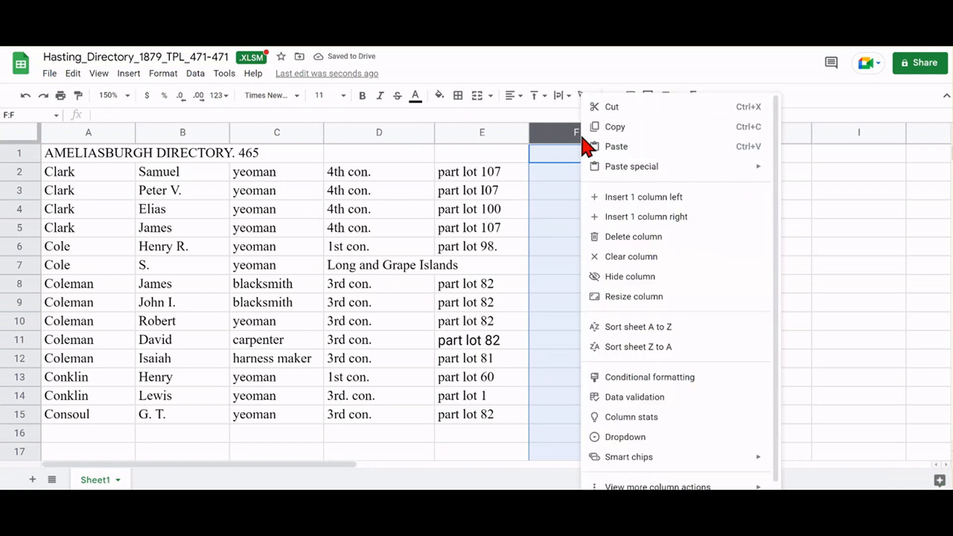
left_click(611, 199)
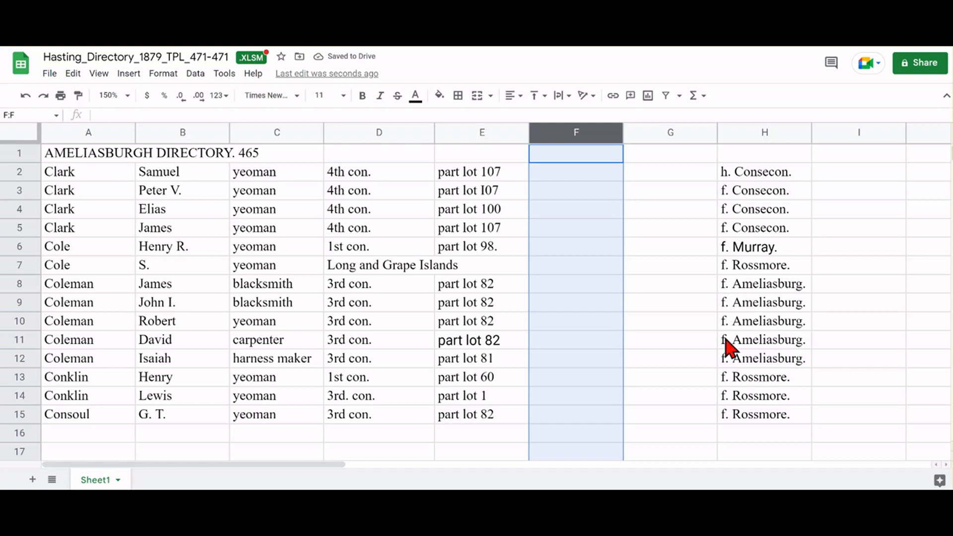
Step: Enter =left(h1,2) in G1 and fill the formula down through row 15
left_click(660, 154)
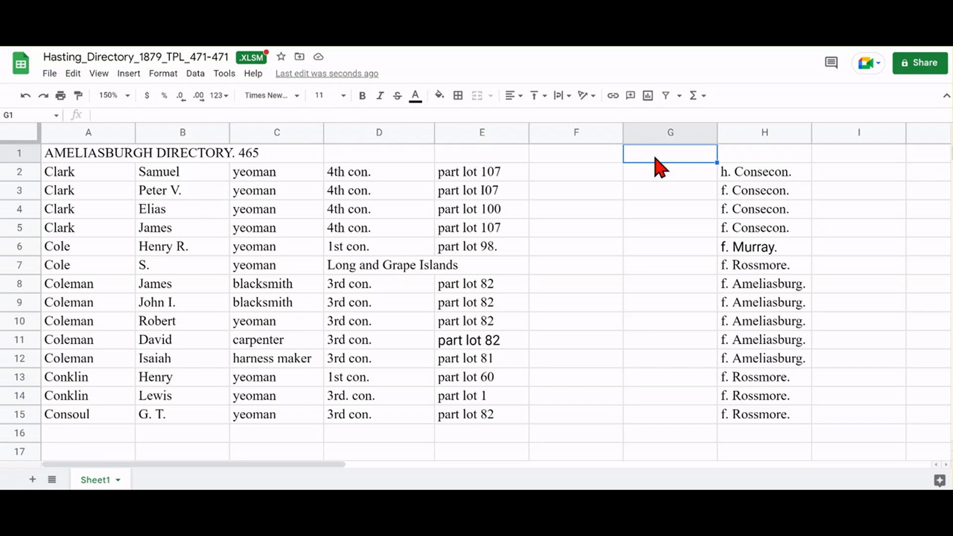
type("=lef")
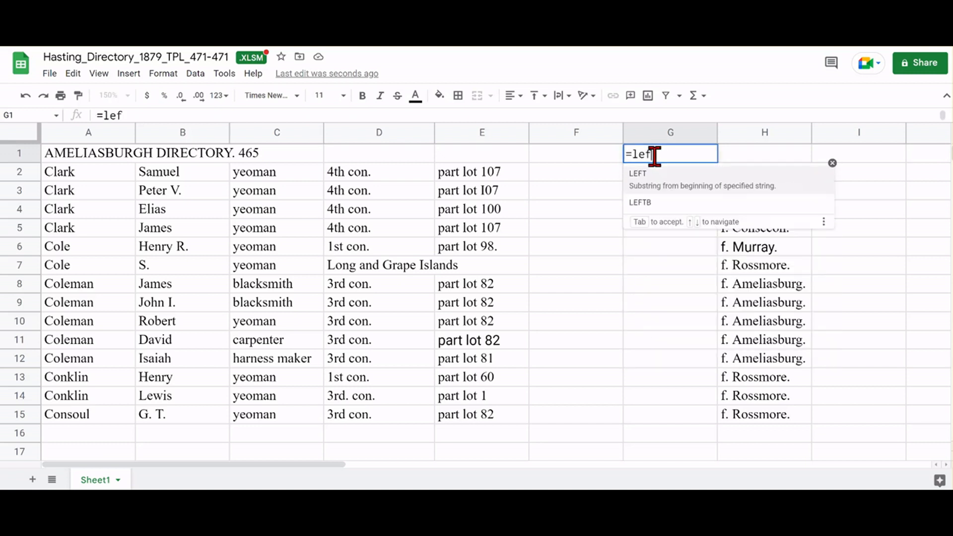
type("t(")
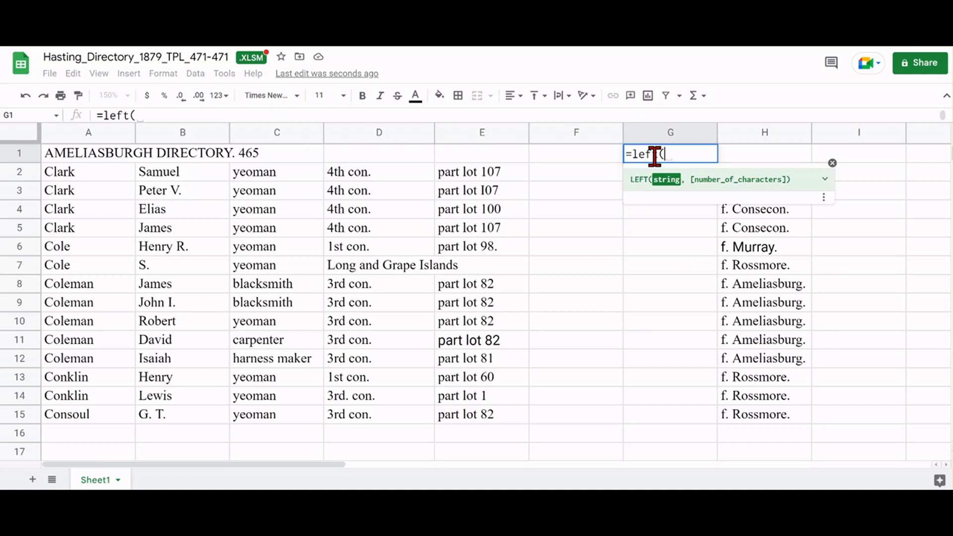
type("h1")
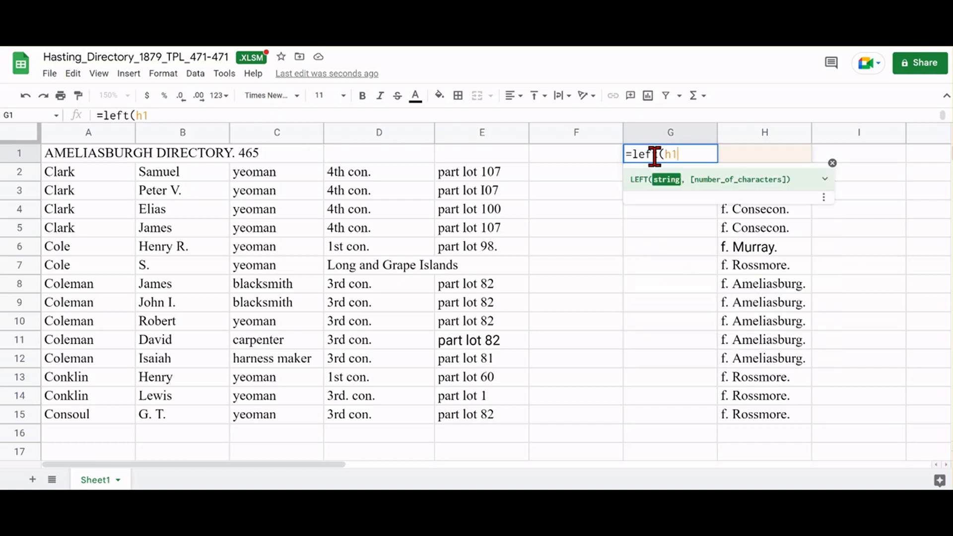
type(",2")
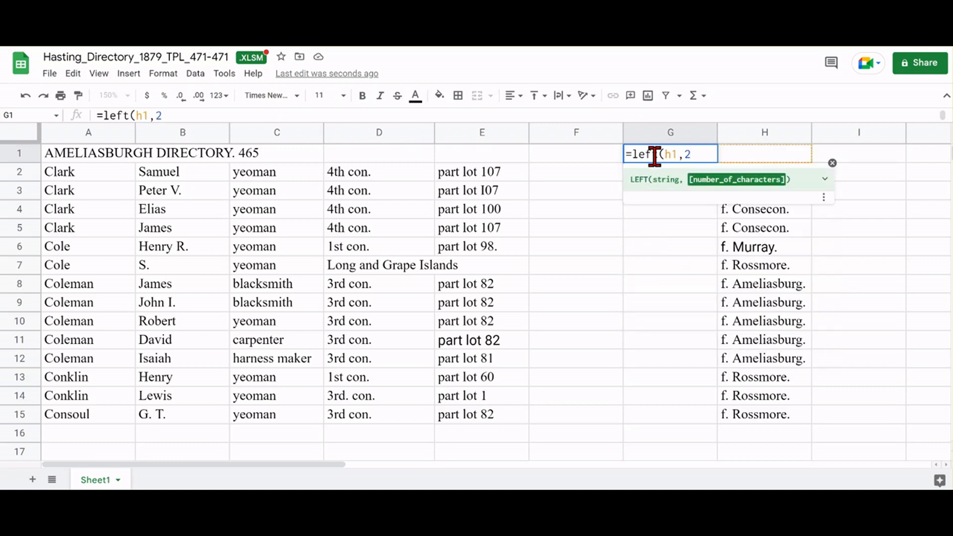
type(")")
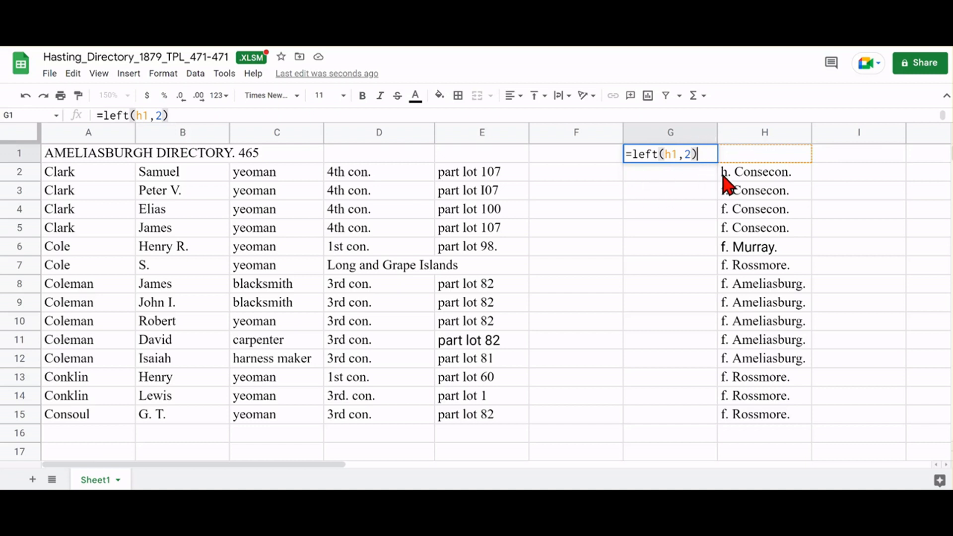
key("Return")
left_click(702, 157)
left_click_drag(717, 162, 717, 415)
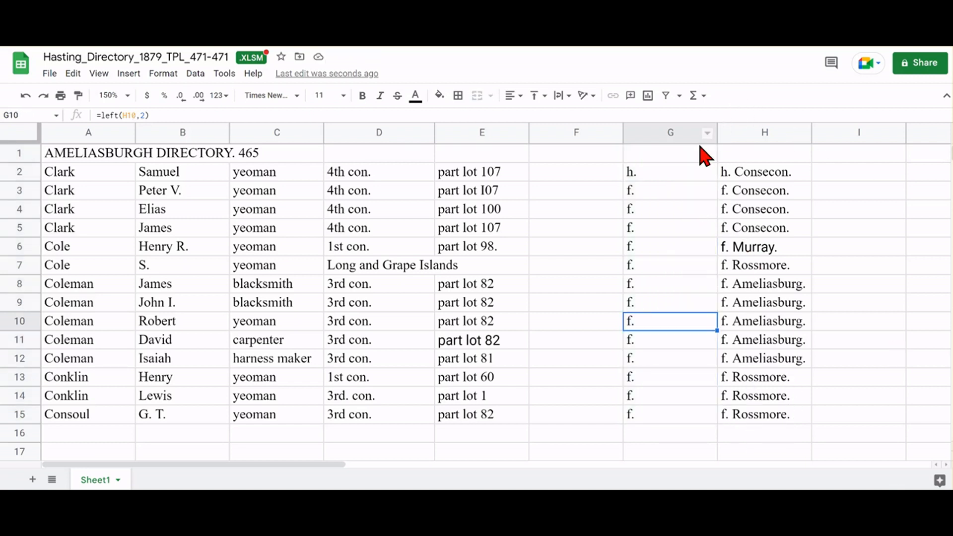
Step: Copy column G into column F as values only, and compare cells F2 and G2
left_click(690, 133)
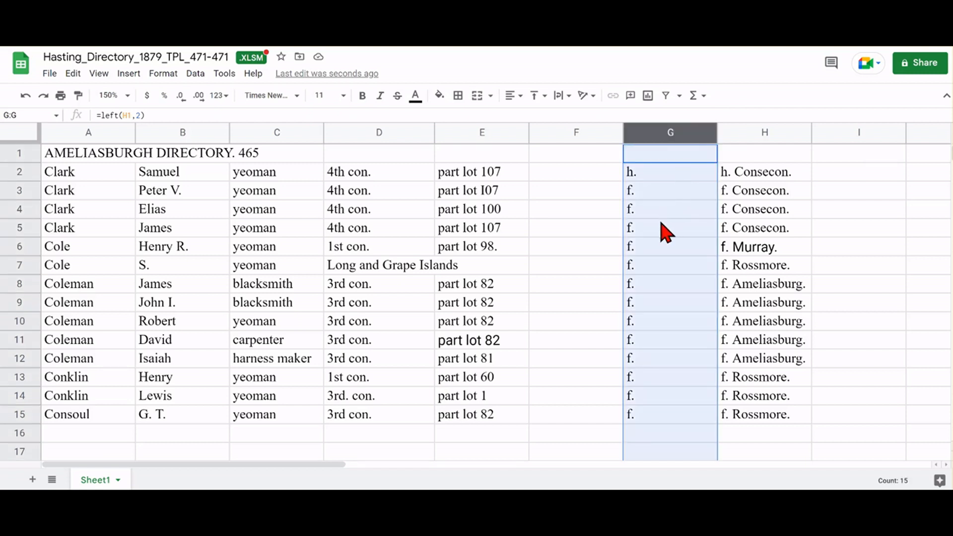
key("ctrl+c")
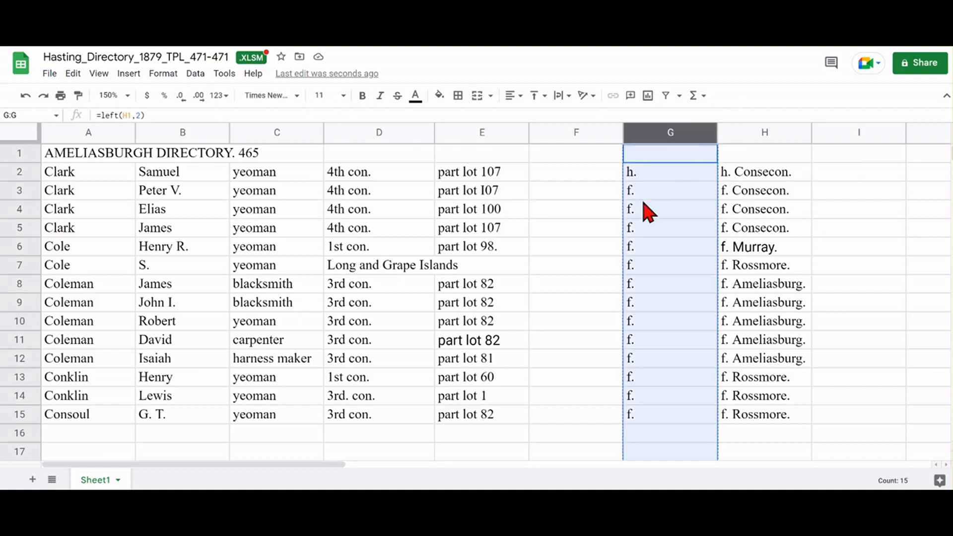
left_click(572, 158)
right_click(572, 159)
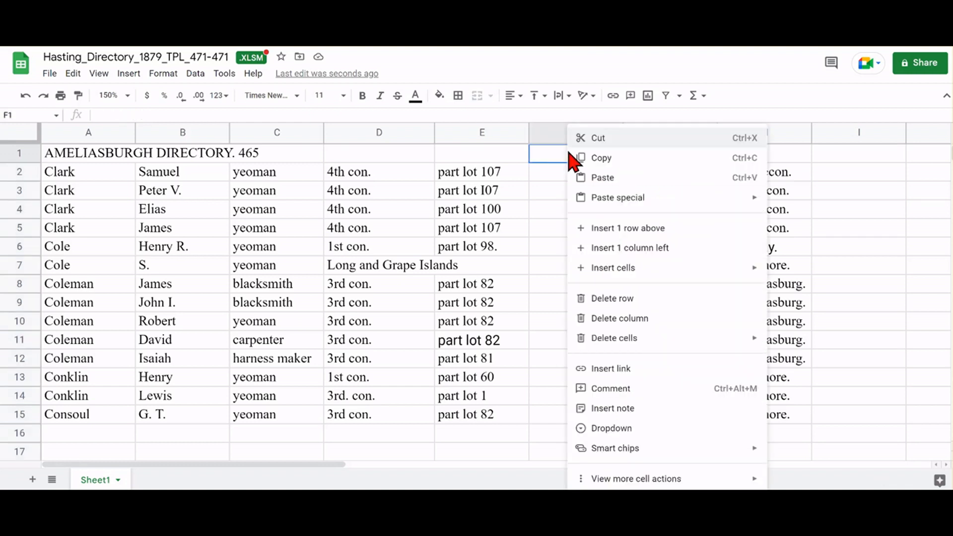
mouse_move(600, 198)
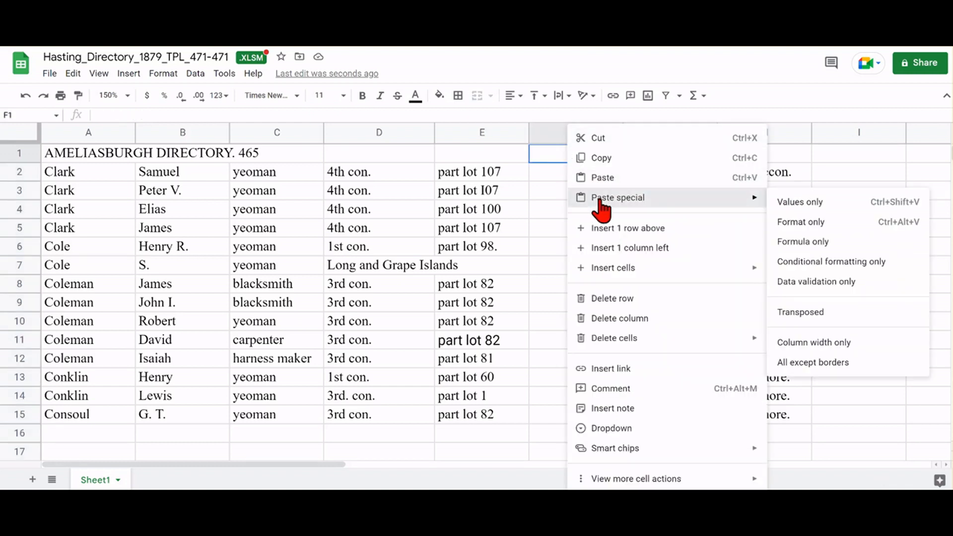
left_click(781, 202)
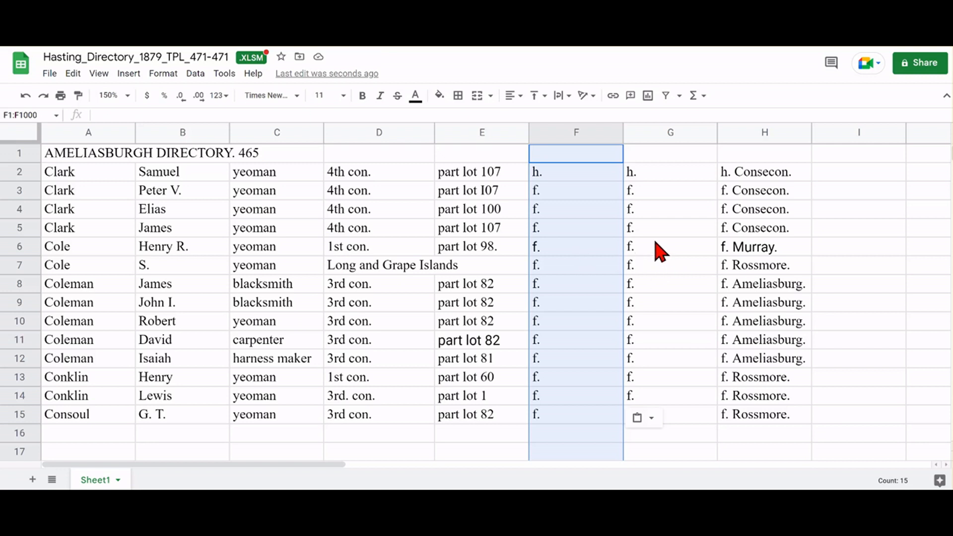
left_click(569, 170)
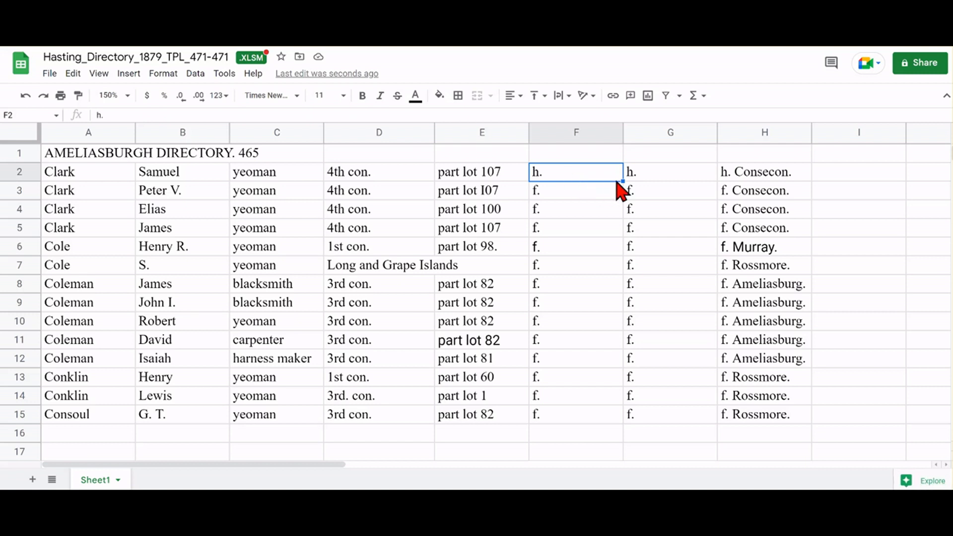
left_click(652, 174)
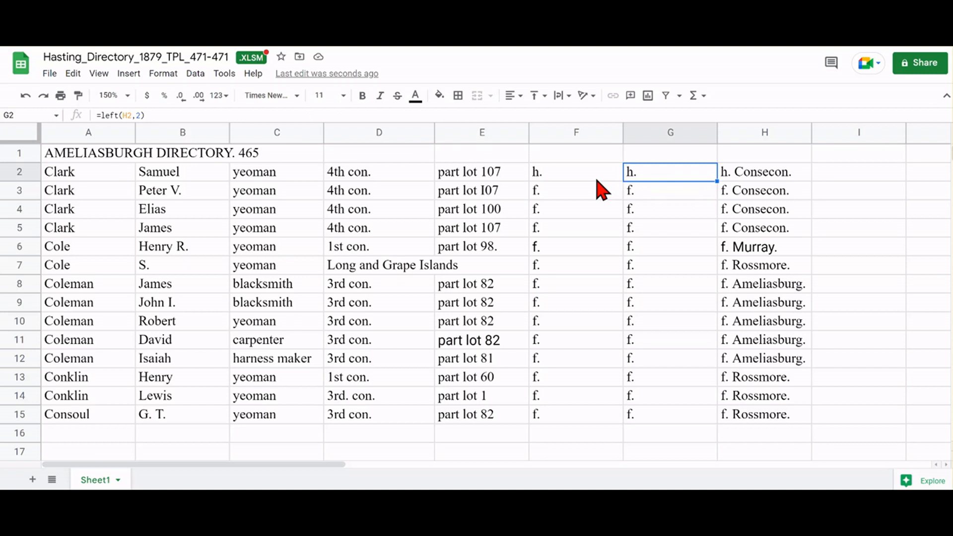
Step: Delete the LEFT formula column G and widen column F
left_click(656, 133)
right_click(654, 184)
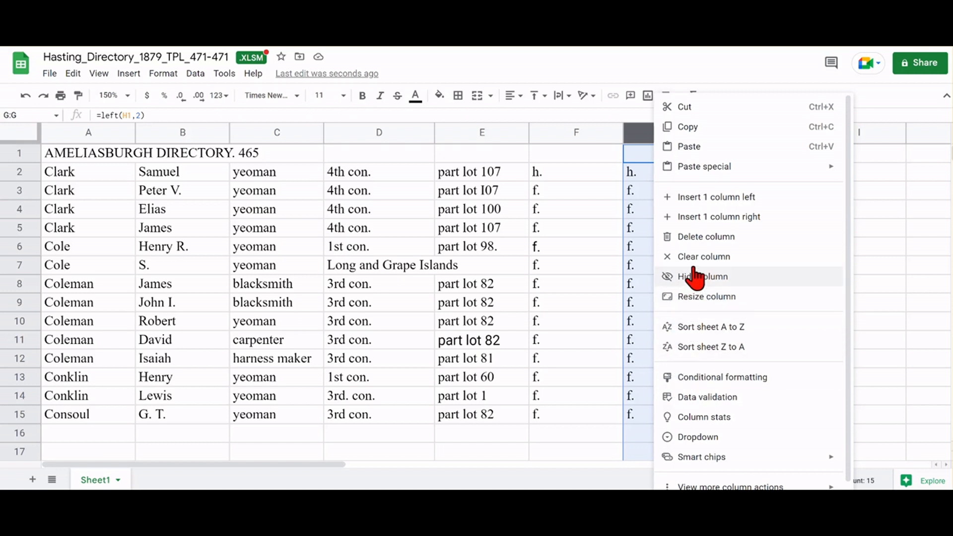
left_click(699, 238)
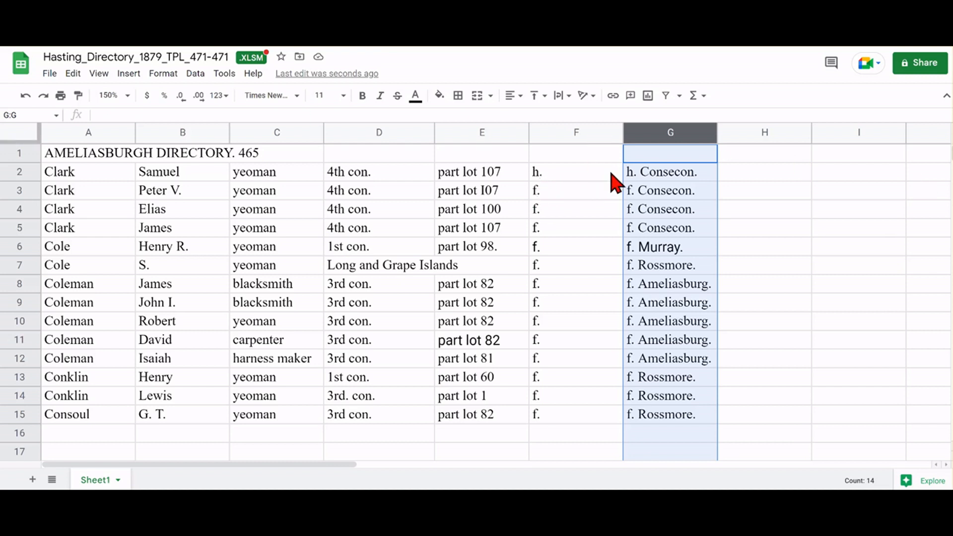
left_click_drag(626, 133, 666, 132)
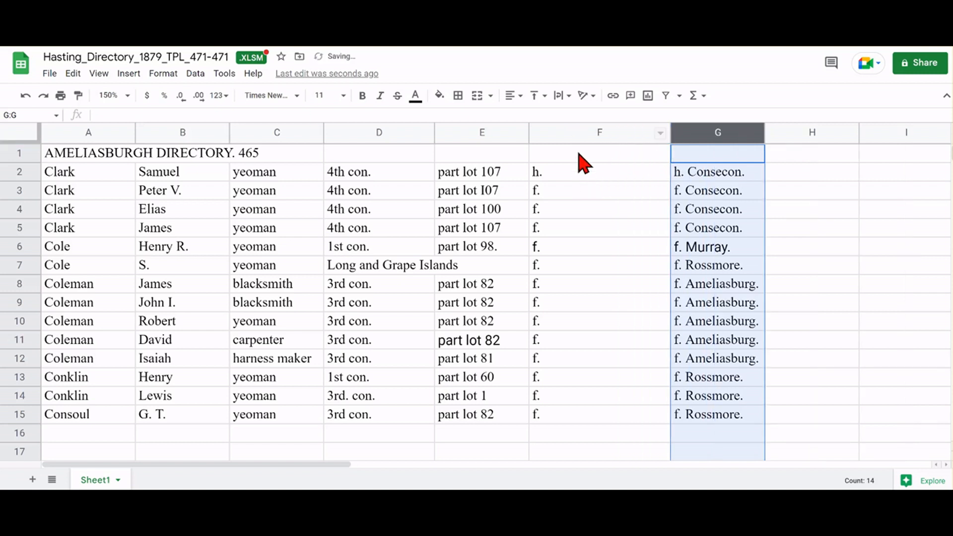
Step: Replace every "h." with "household on" in column F using Find and replace with case matching on
left_click(581, 134)
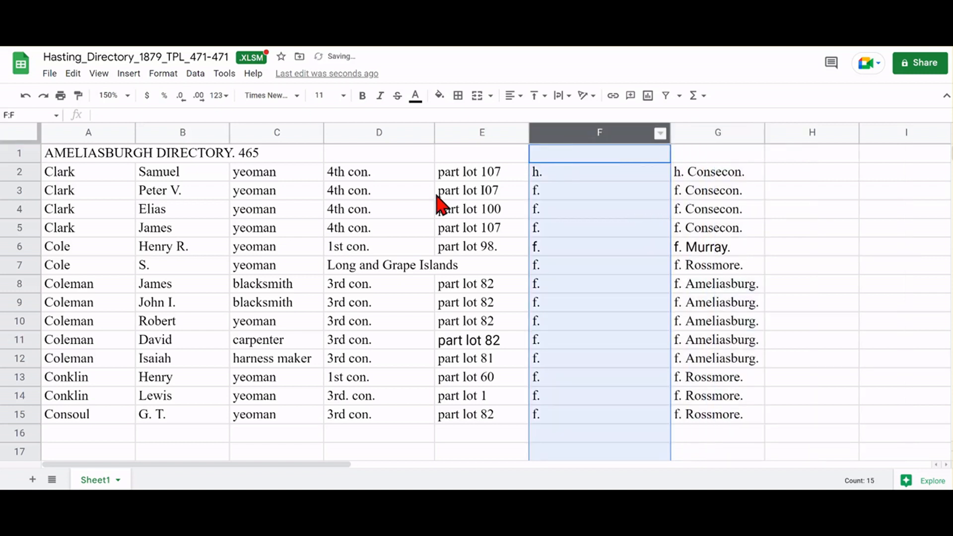
left_click(73, 74)
left_click(109, 288)
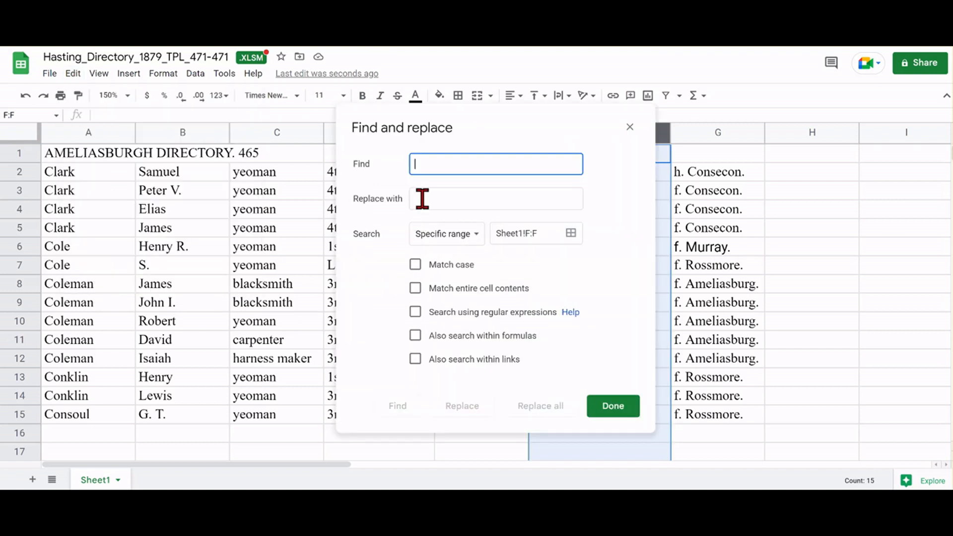
type("h.")
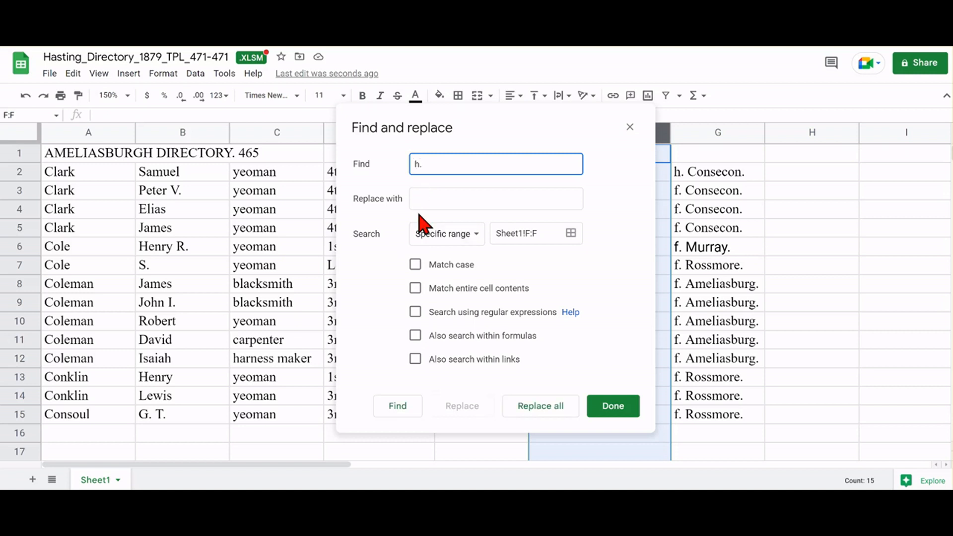
left_click(419, 203)
left_click(418, 266)
left_click(426, 198)
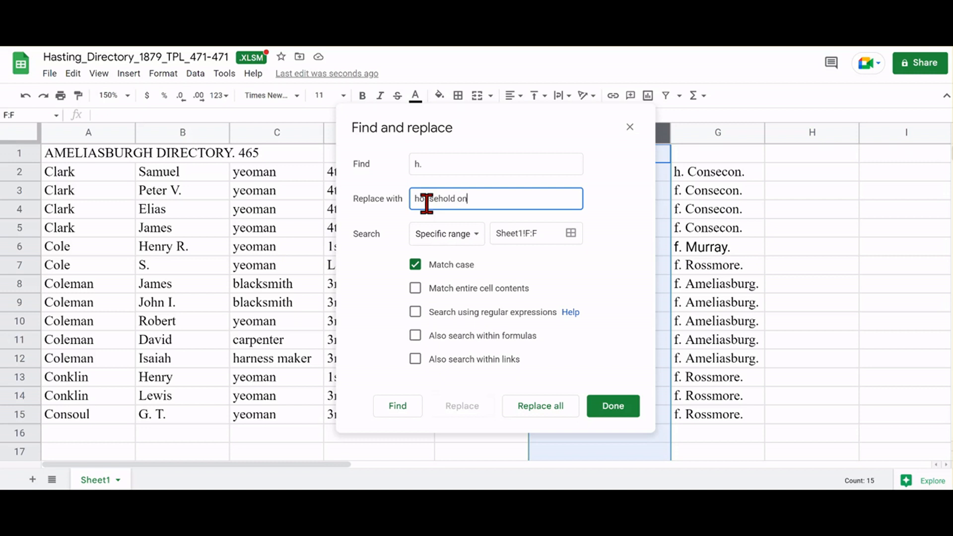
left_click(560, 411)
left_click(604, 414)
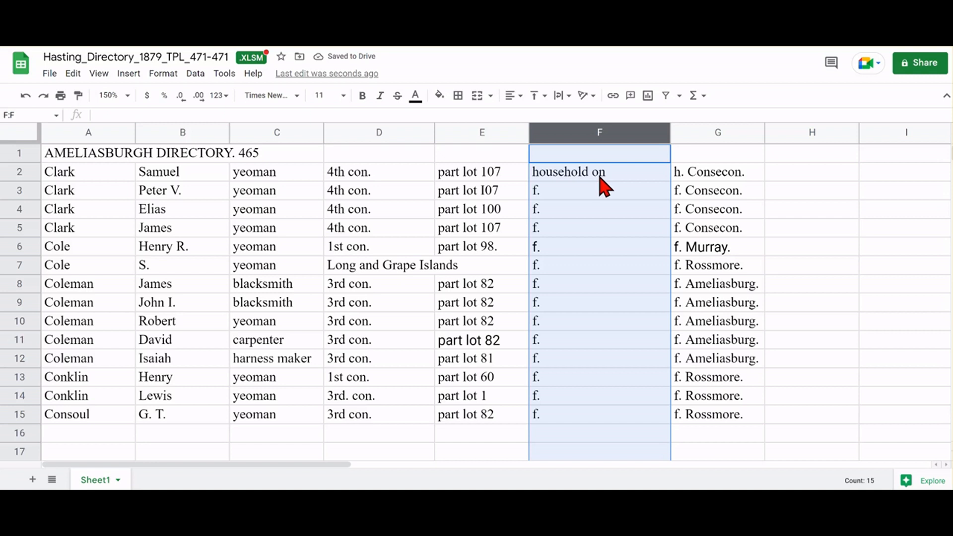
Step: Replace every "f." with "freehold on" in column F using Find and replace with case matching on
left_click(74, 74)
left_click(100, 285)
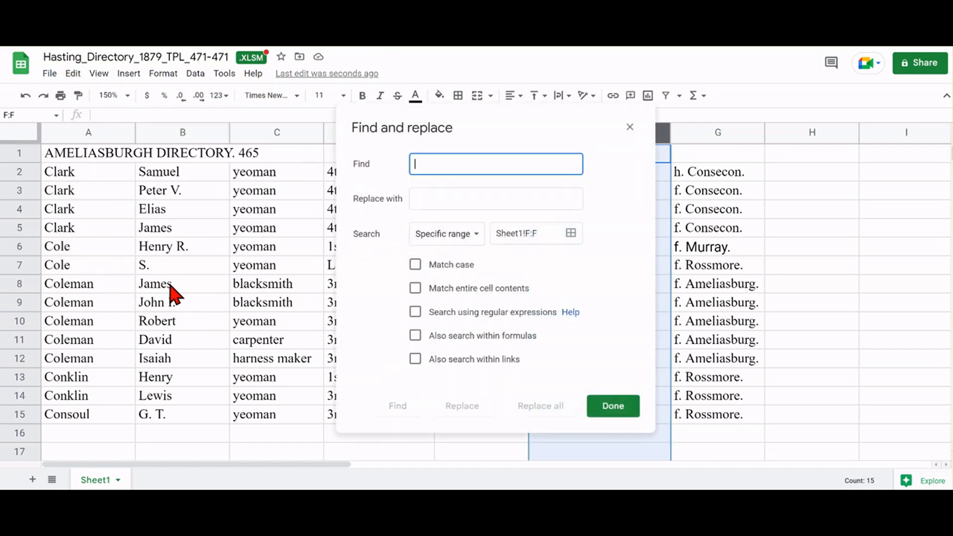
type("f.")
left_click(427, 195)
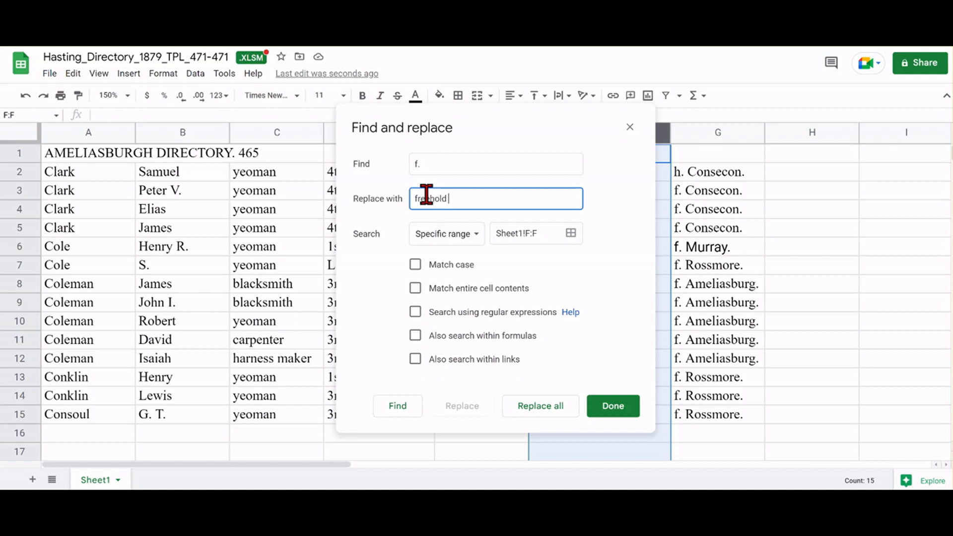
left_click(417, 267)
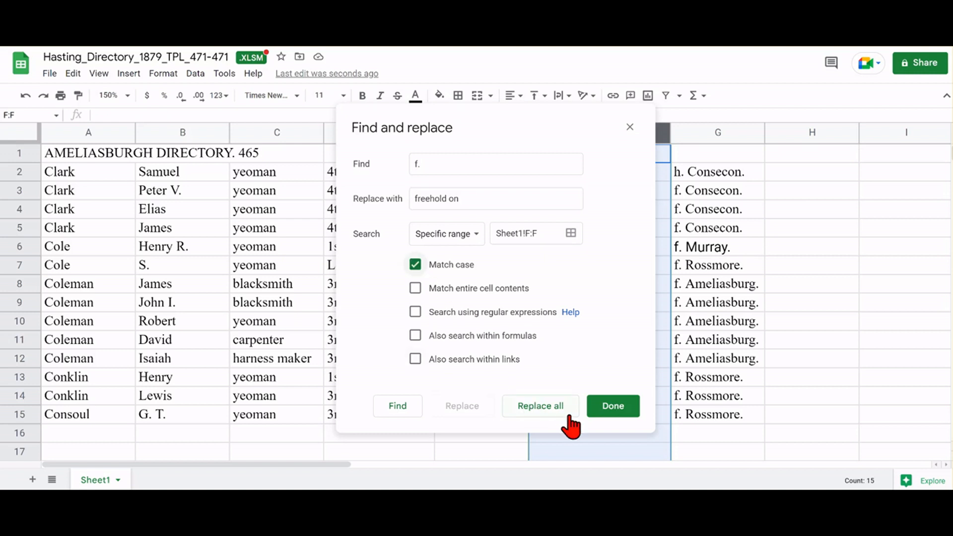
left_click(537, 407)
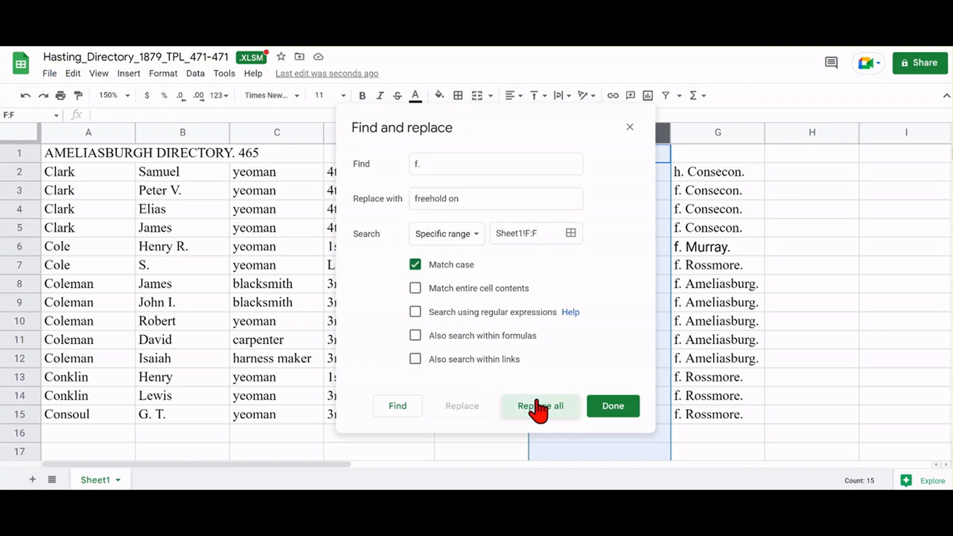
left_click(590, 413)
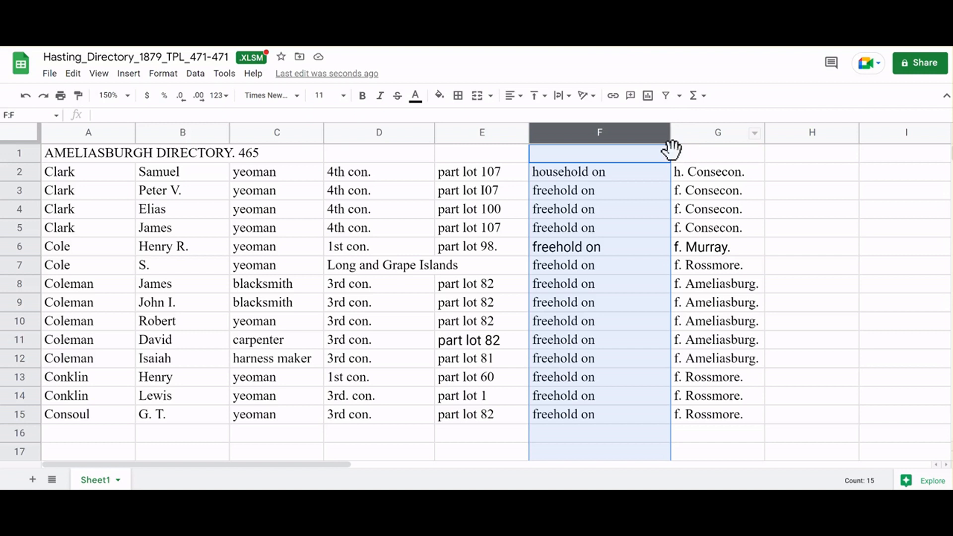
left_click(630, 174)
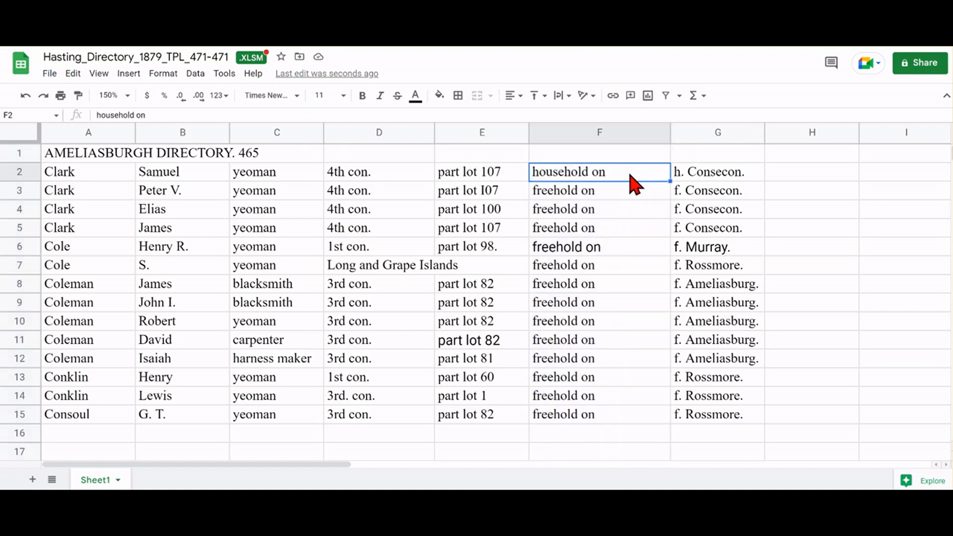
Step: Remove every "h." from column G by replacing it with nothing, with case matching on
left_click(710, 140)
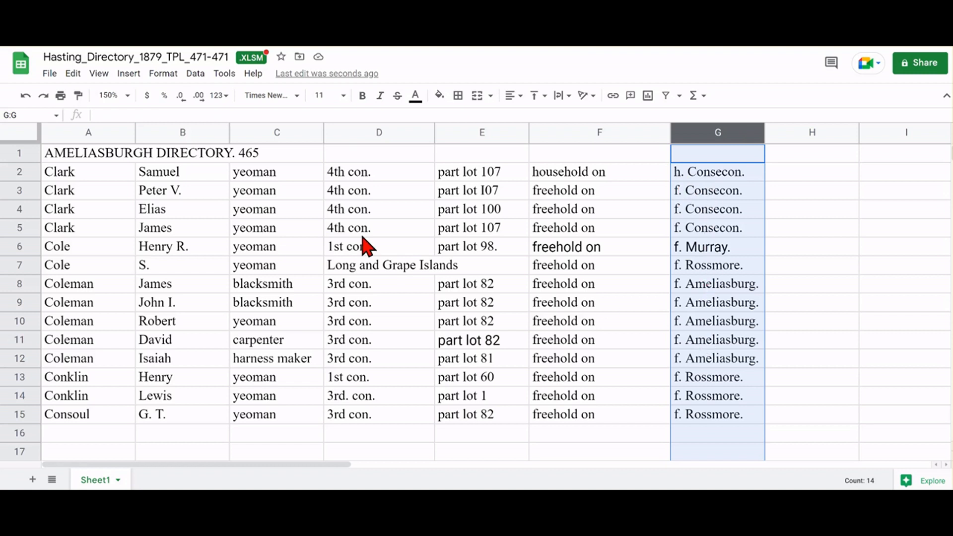
left_click(74, 75)
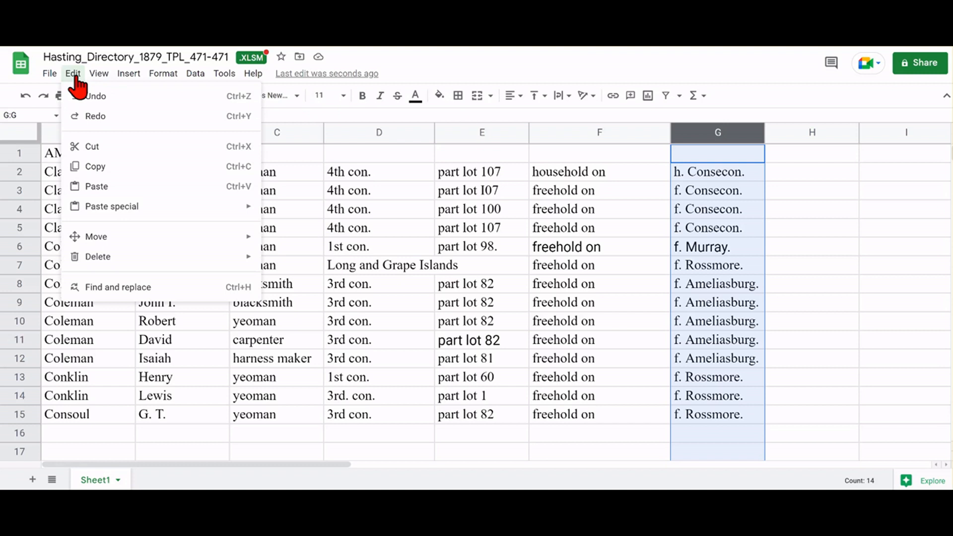
left_click(99, 288)
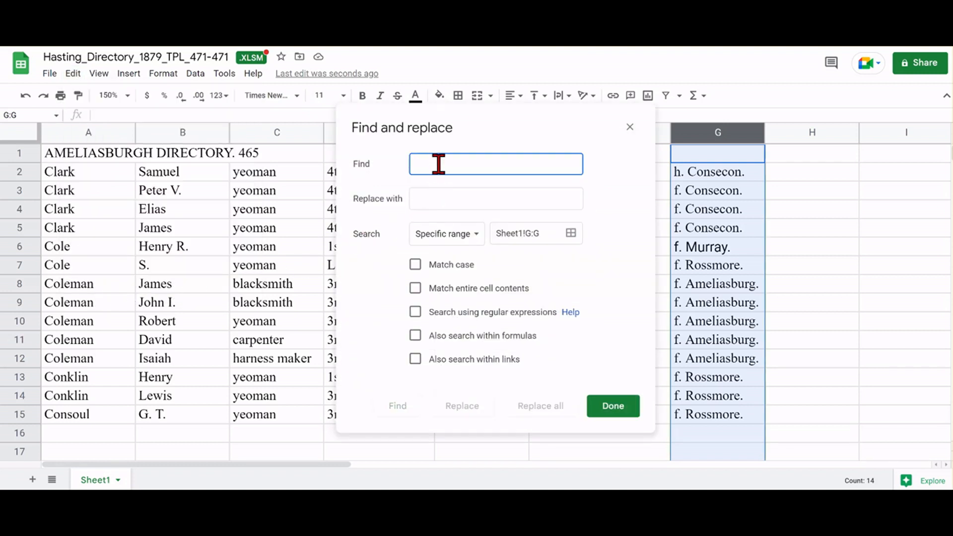
type("h.")
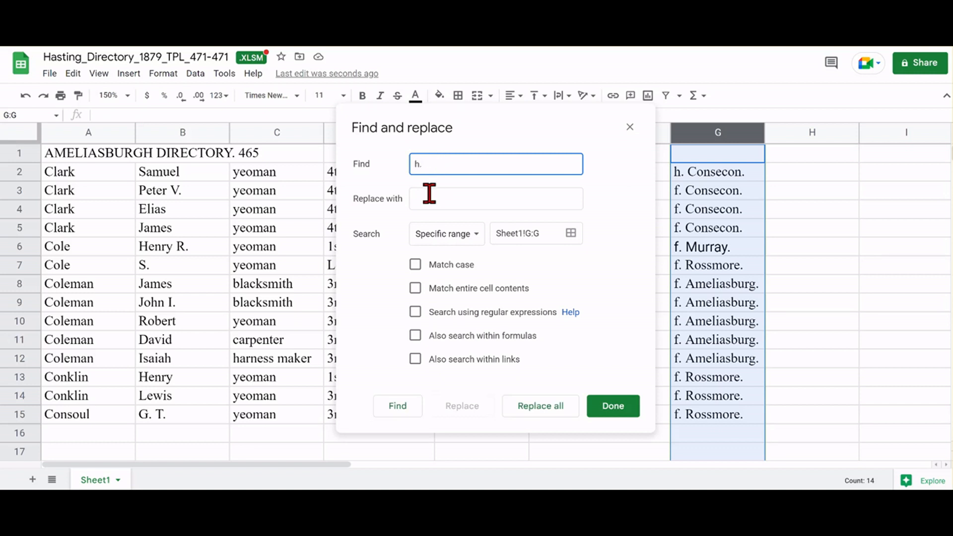
left_click(416, 267)
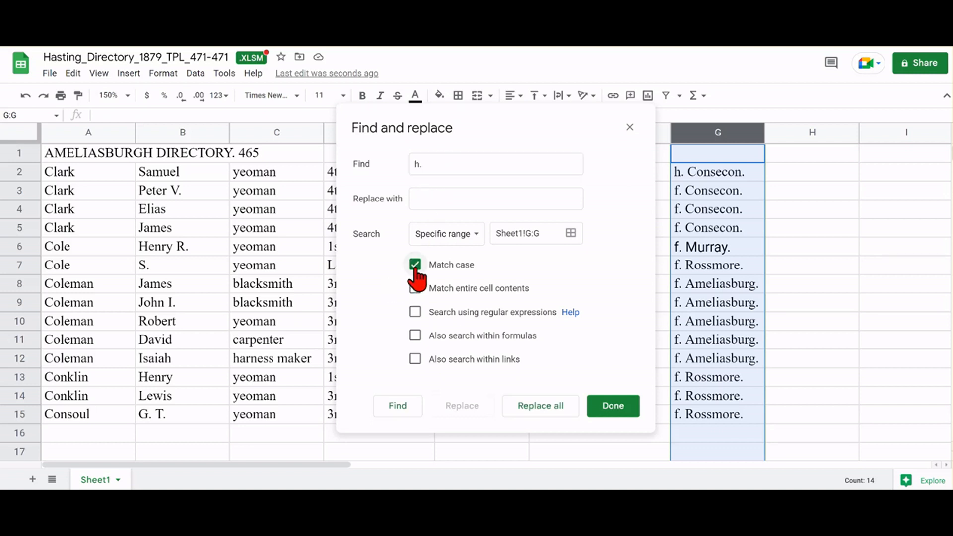
left_click(485, 200)
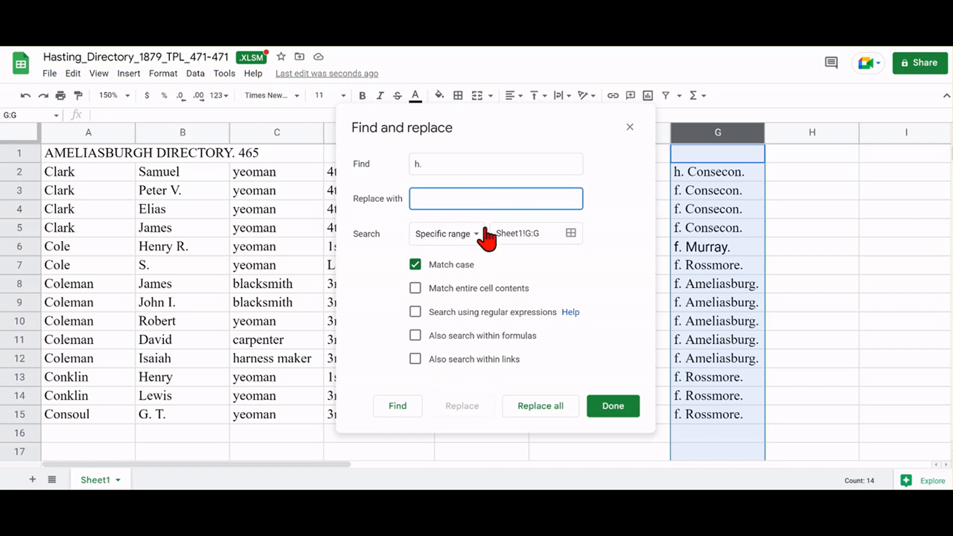
left_click(539, 406)
left_click(607, 410)
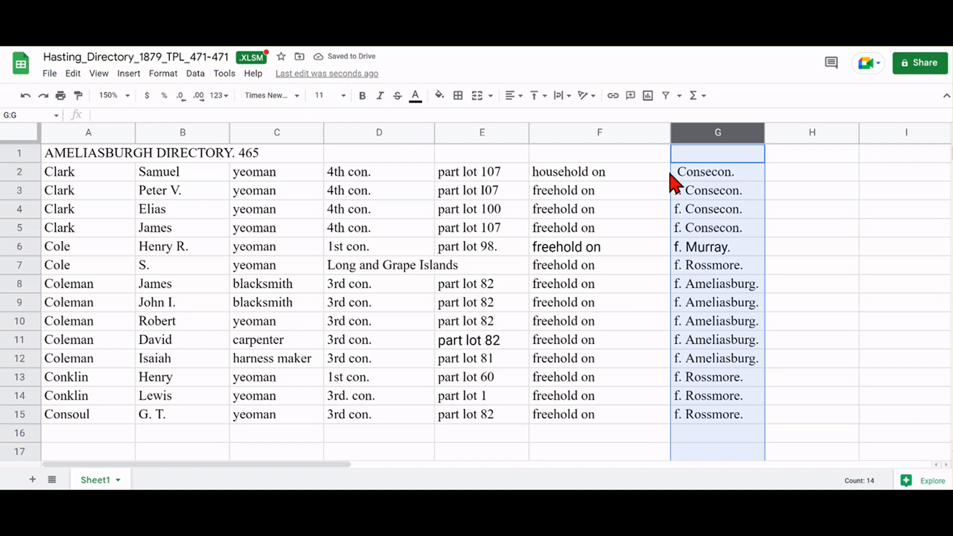
Step: Remove every "f." from column G by replacing it with nothing, with case matching on
left_click(72, 74)
left_click(119, 287)
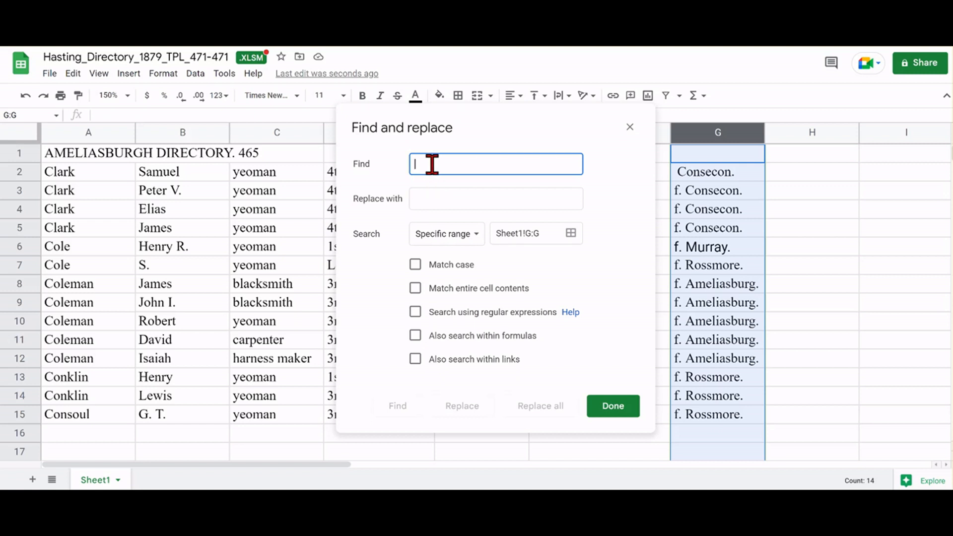
type("f.")
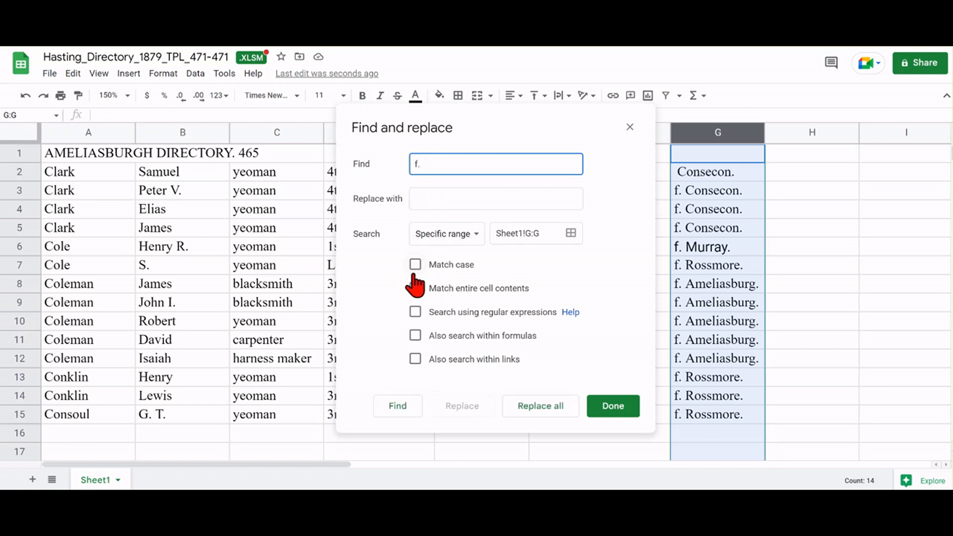
left_click(416, 265)
left_click(477, 199)
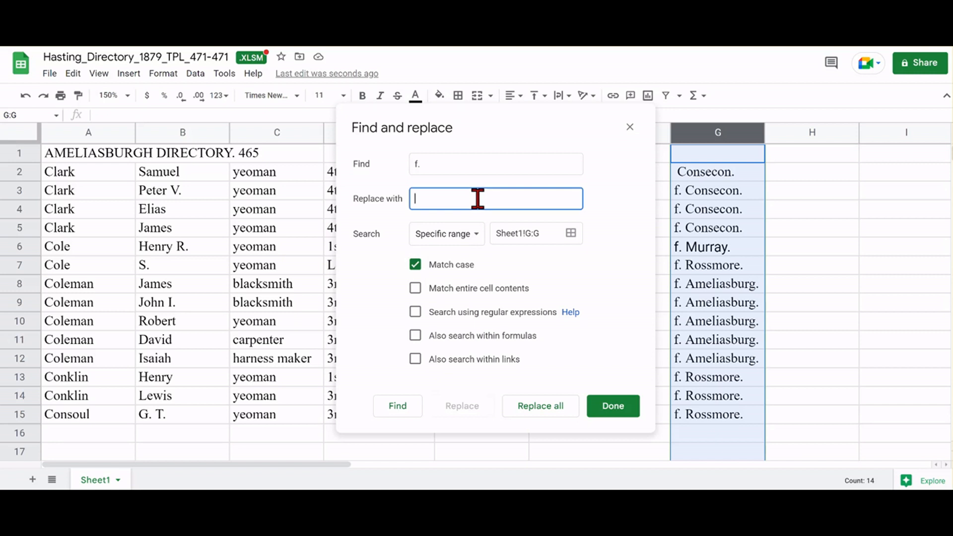
left_click(543, 411)
left_click(593, 409)
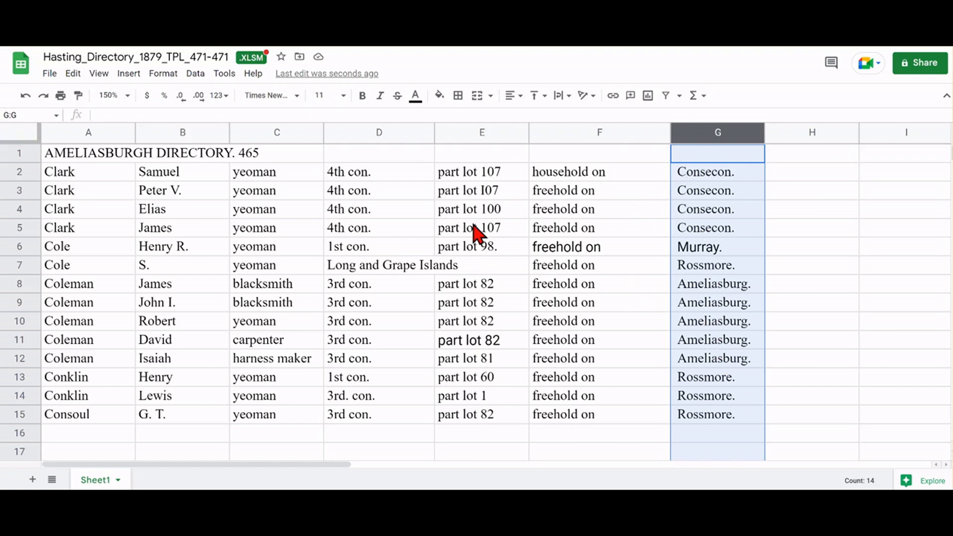
Step: Trim the whitespace from the place names in column G and widen the column
left_click(221, 77)
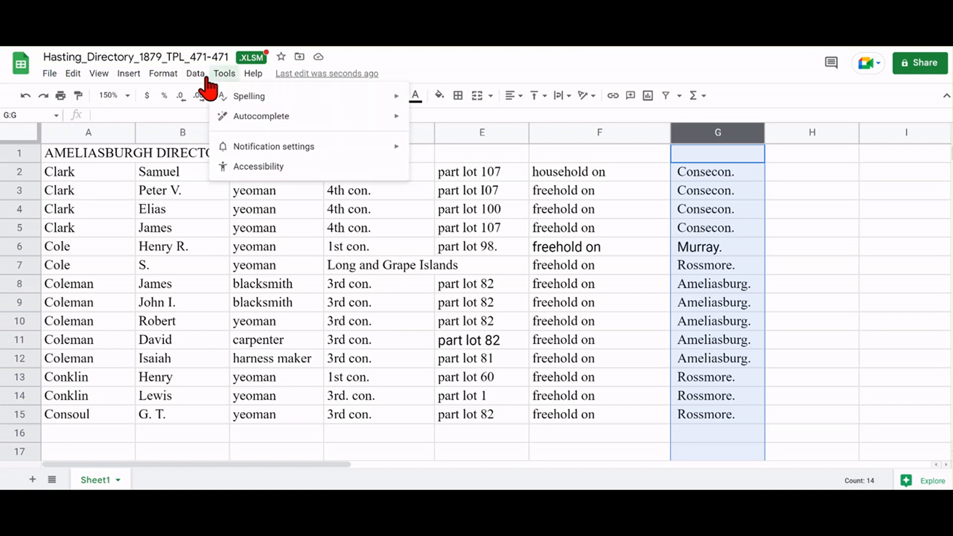
mouse_move(203, 79)
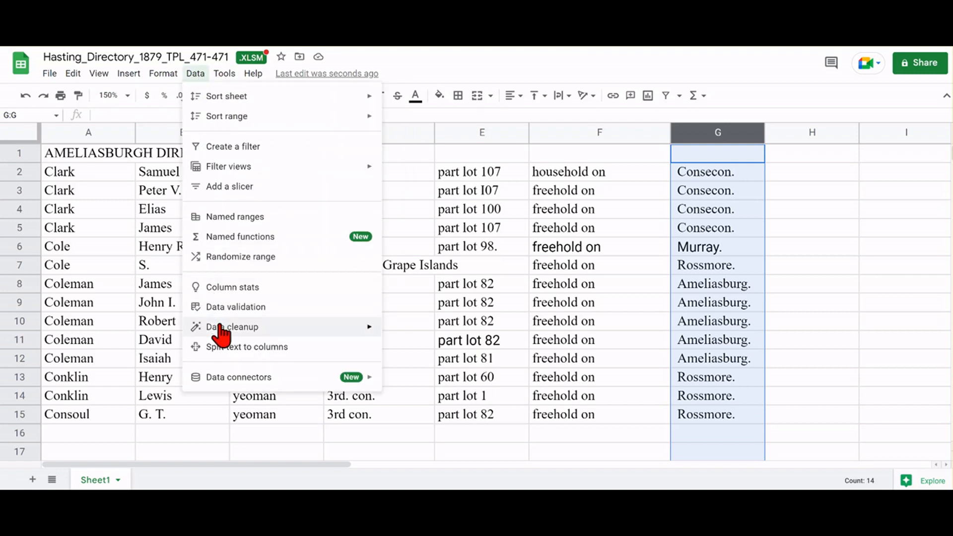
mouse_move(220, 328)
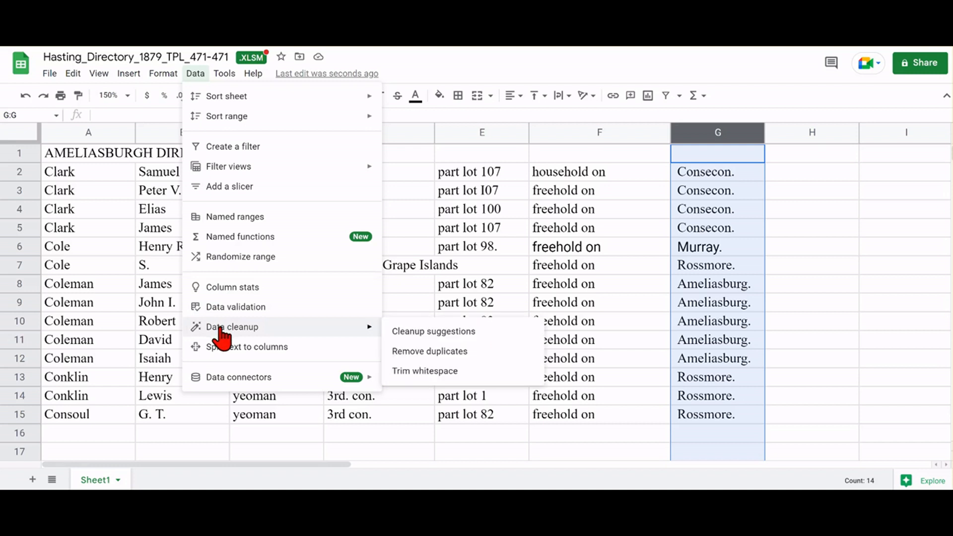
left_click(419, 372)
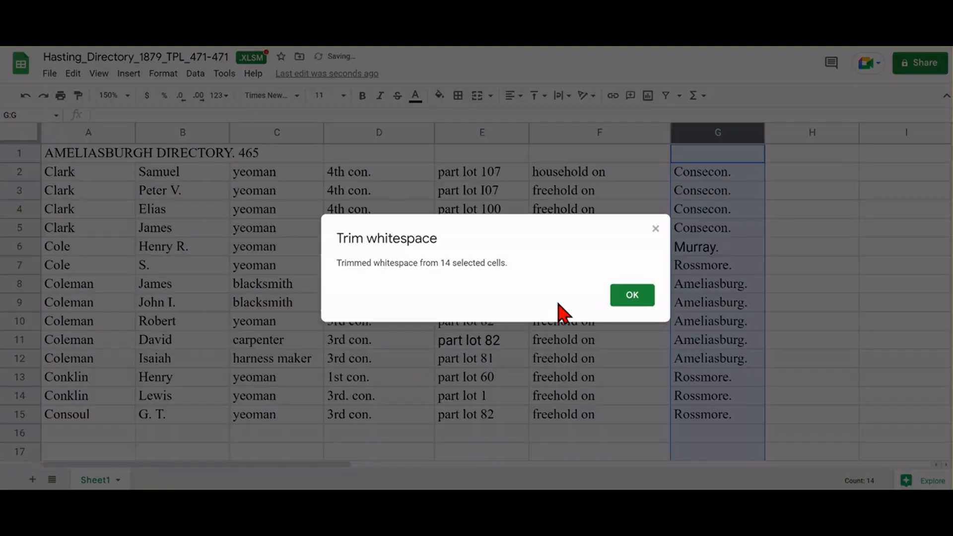
left_click(632, 295)
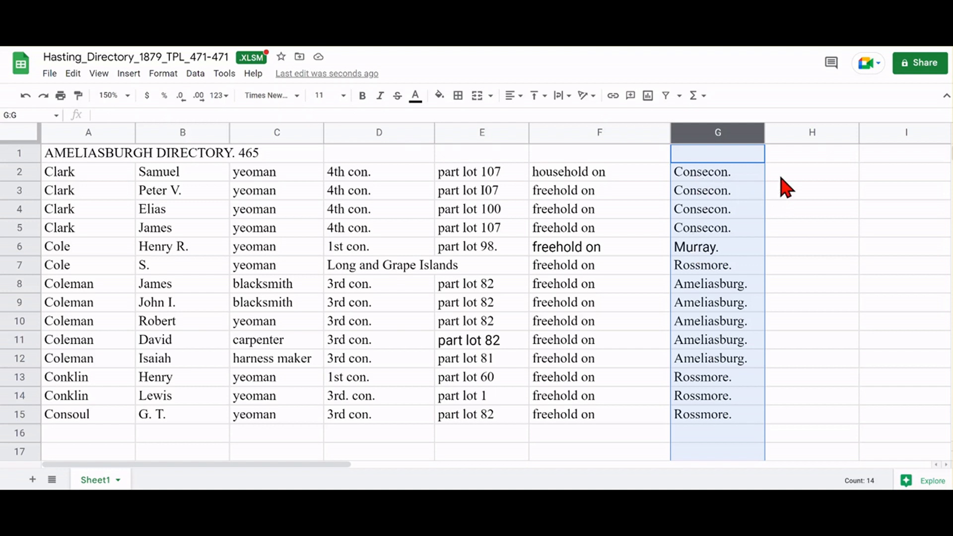
left_click(789, 160)
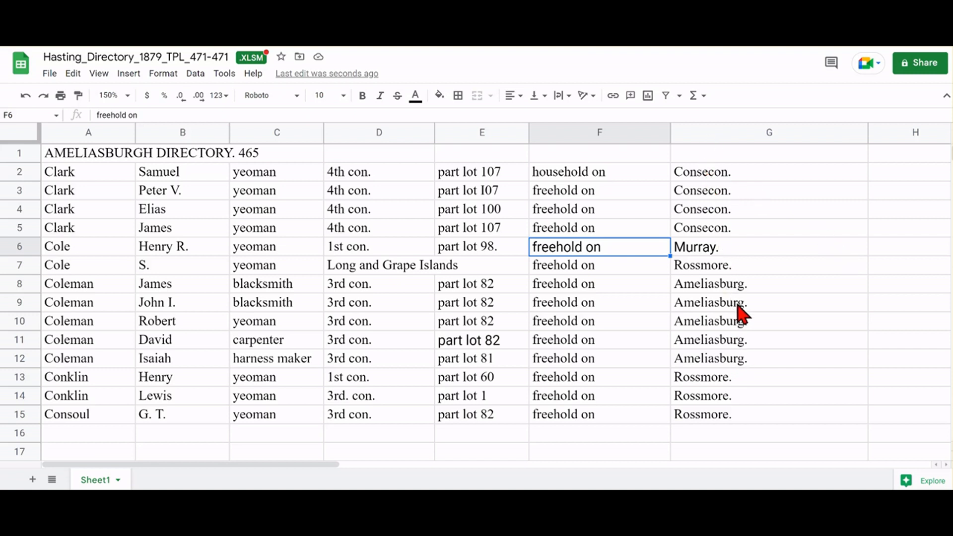
Step: Remove all periods from column G using Find and replace with an empty replacement and case matching on
left_click(695, 133)
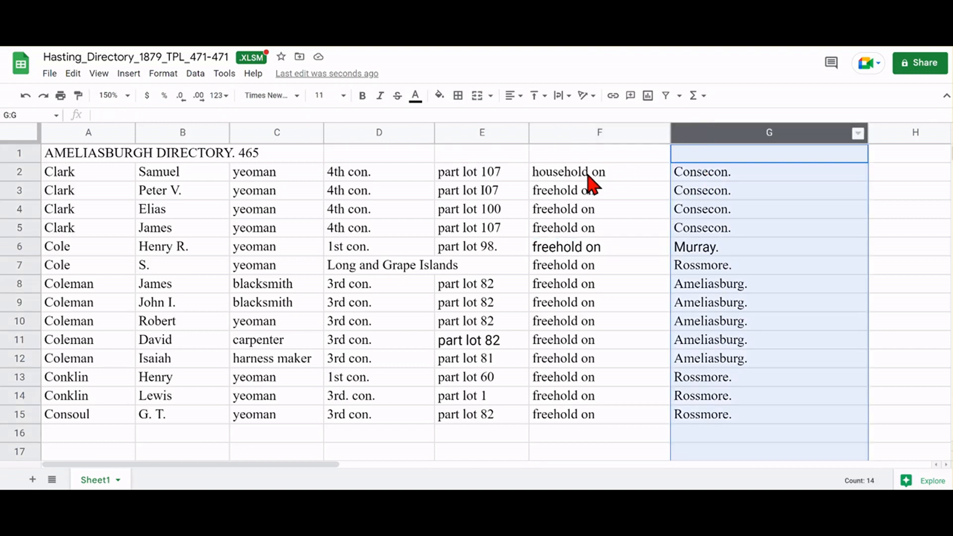
left_click(73, 75)
left_click(137, 287)
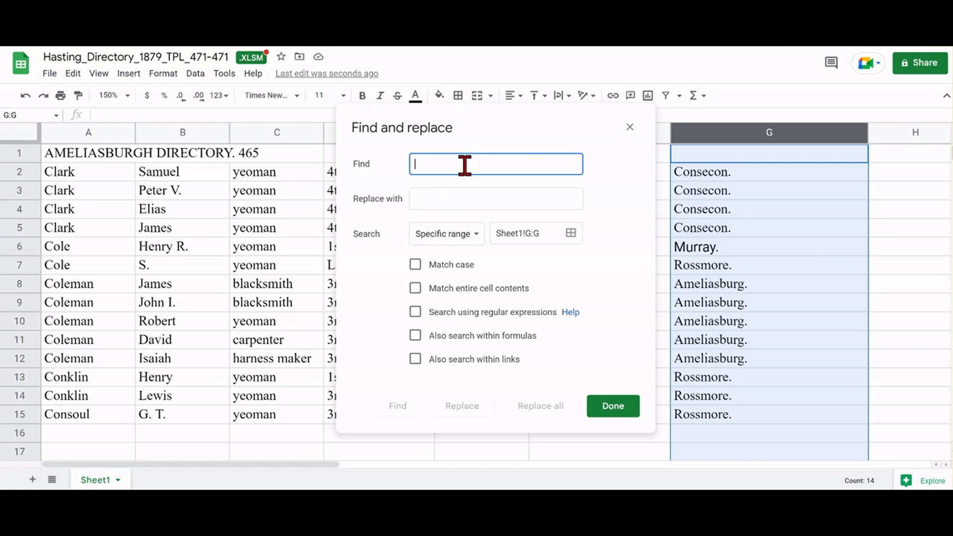
type(".")
left_click(416, 264)
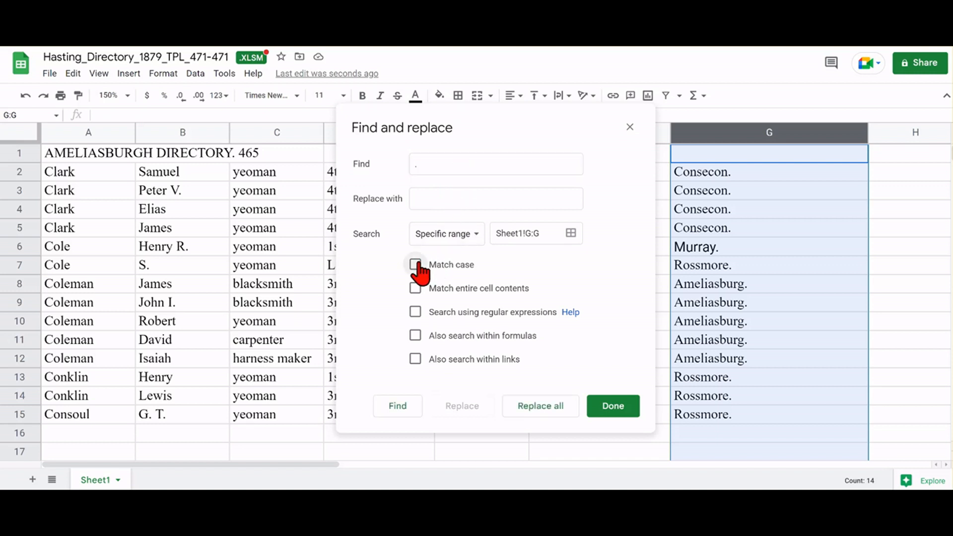
left_click(428, 199)
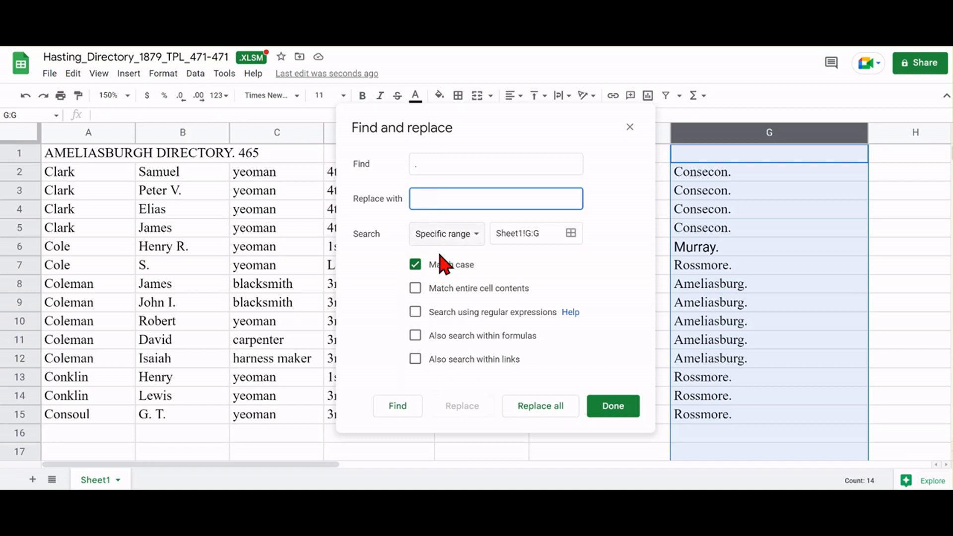
left_click(546, 411)
left_click(610, 411)
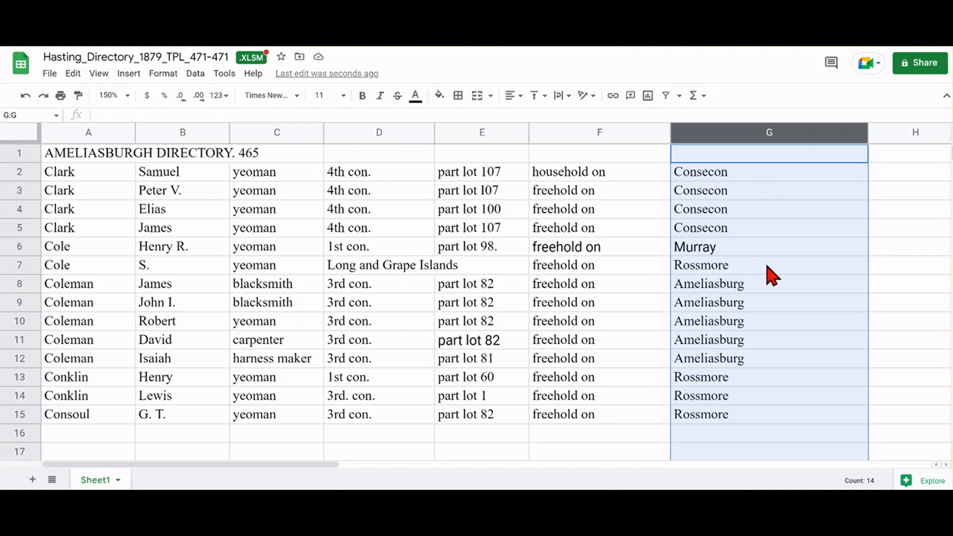
Step: Insert an empty column before the place names and move it ahead of the household/freehold column
right_click(723, 133)
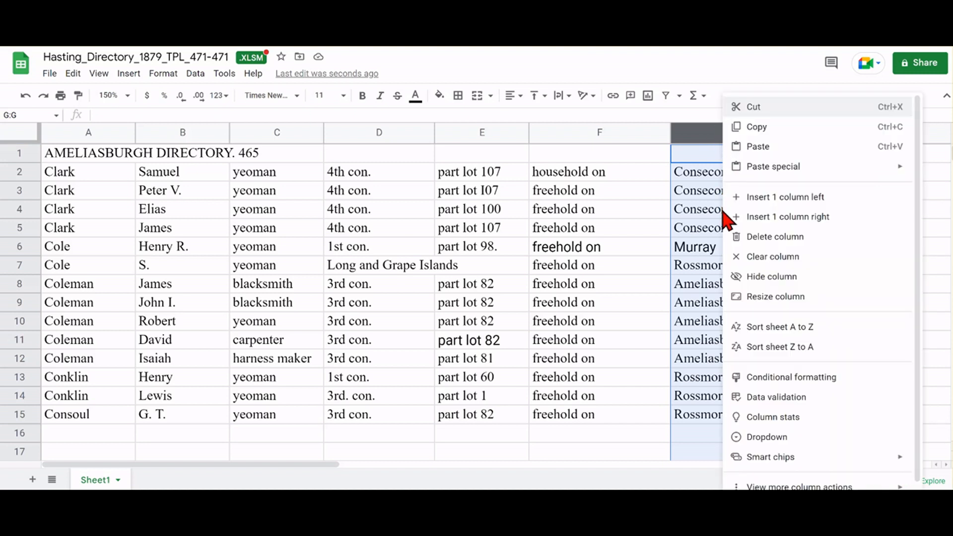
left_click(754, 209)
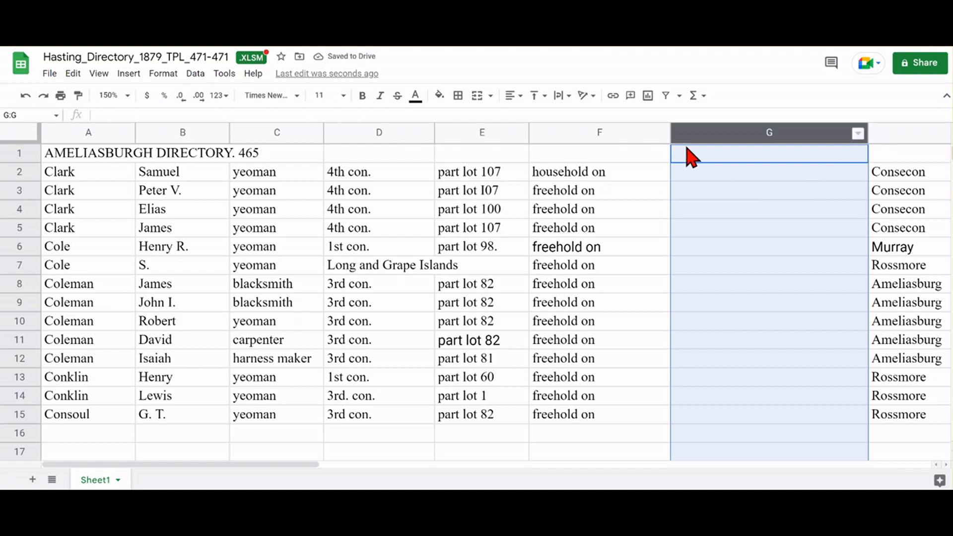
mouse_move(675, 135)
left_mouse_down()
mouse_move(645, 148)
mouse_move(627, 140)
mouse_move(672, 135)
left_mouse_up()
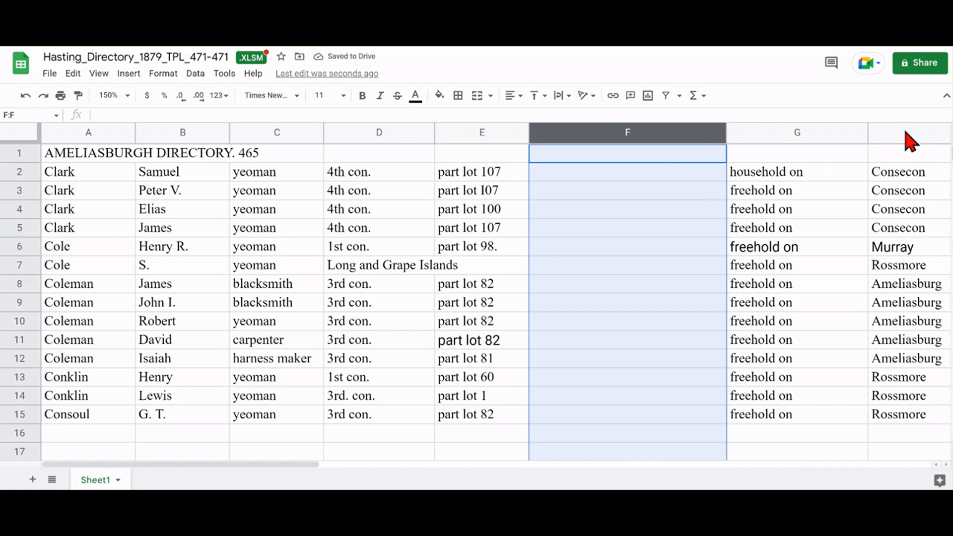
Step: Narrow column G to fit its text, reduce the empty column F's width, and select cell F1
left_click_drag(904, 133, 839, 130)
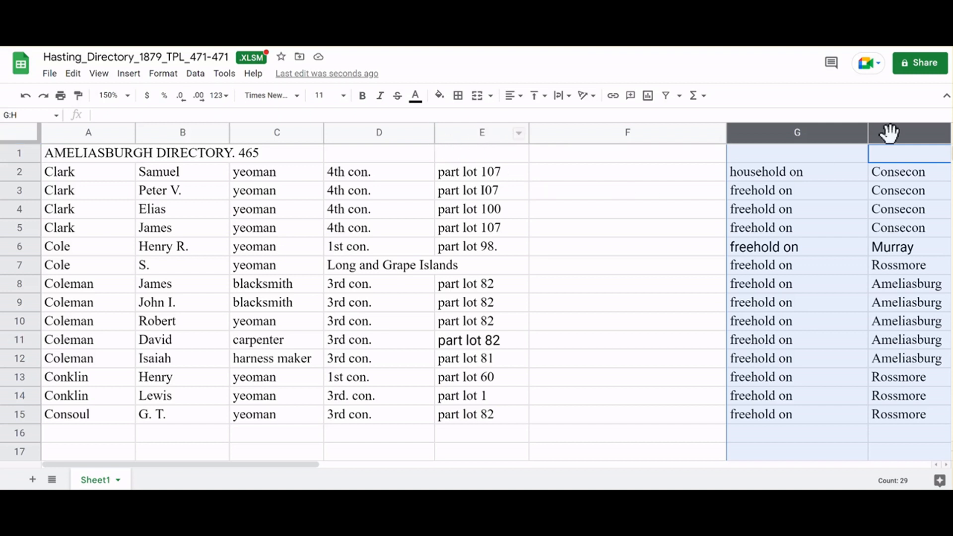
left_click(868, 151)
left_click_drag(868, 140, 810, 139)
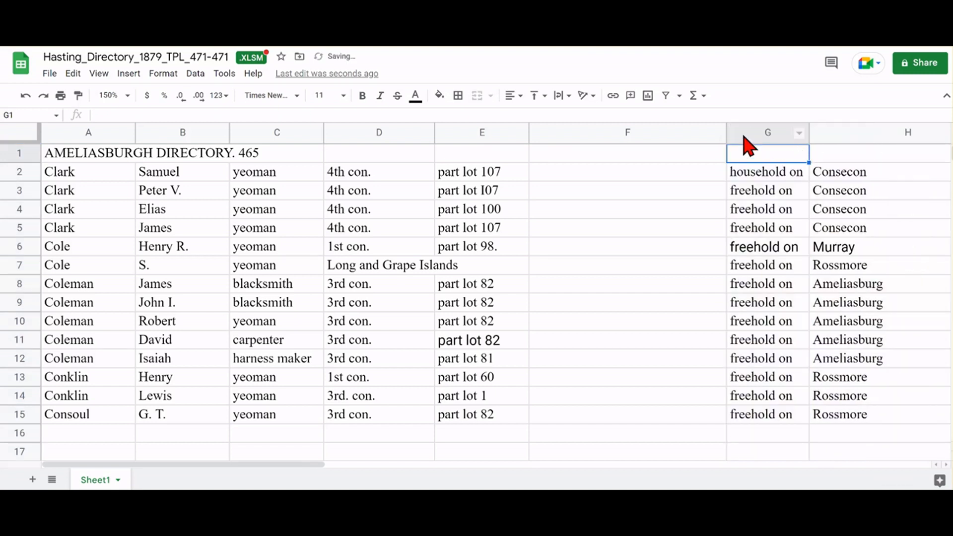
left_click_drag(727, 132, 651, 133)
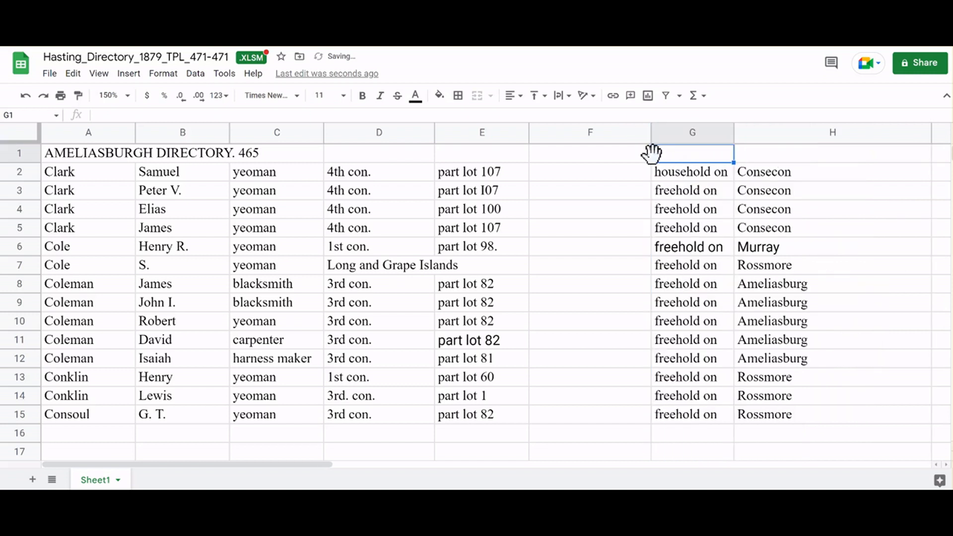
left_click(572, 158)
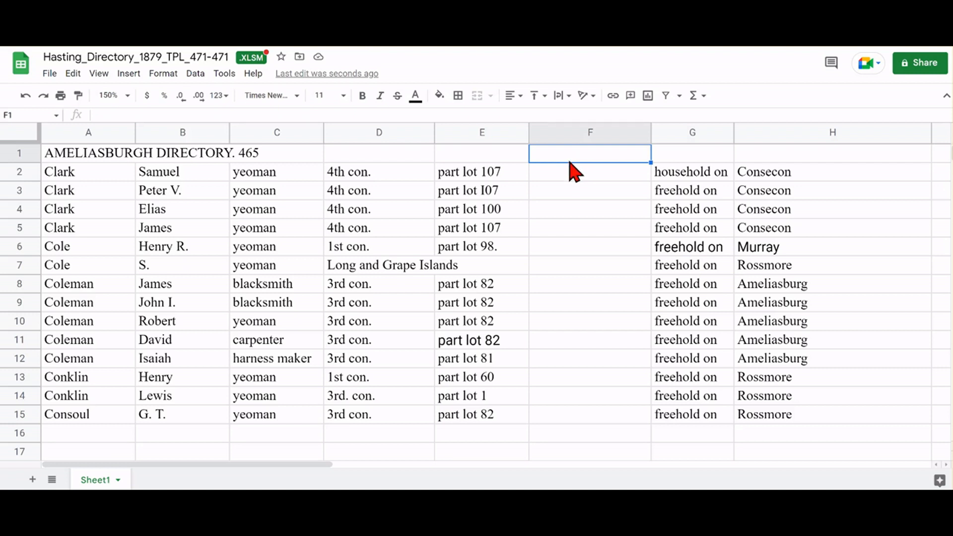
Step: Enter the formula =concatenate(h1," ","Post Office") in cell F1 to append Post Office to the place name
type("=con")
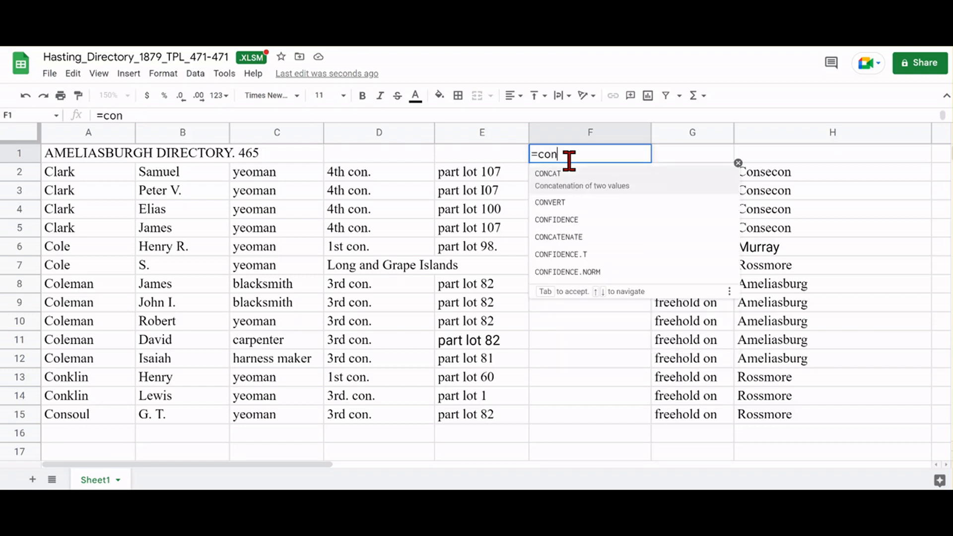
type("catenate(")
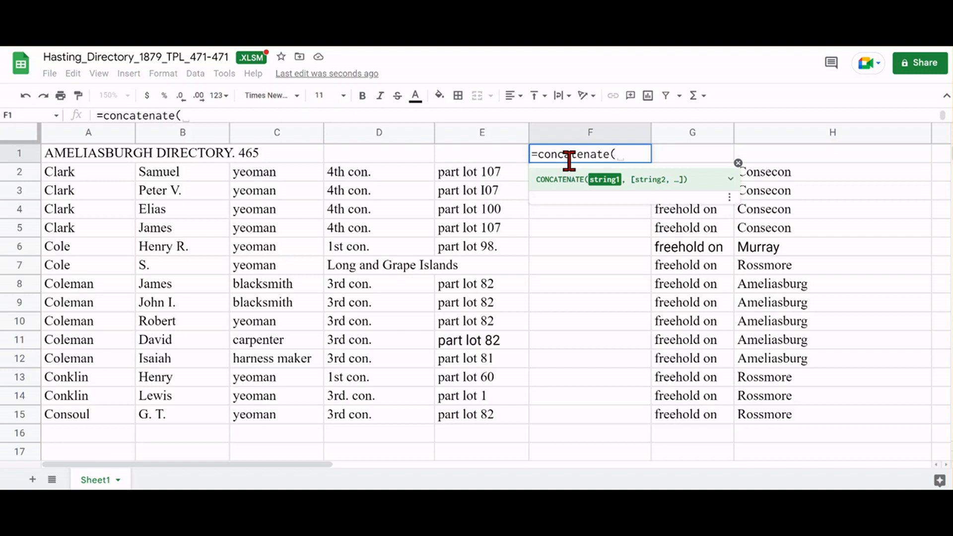
type("h1")
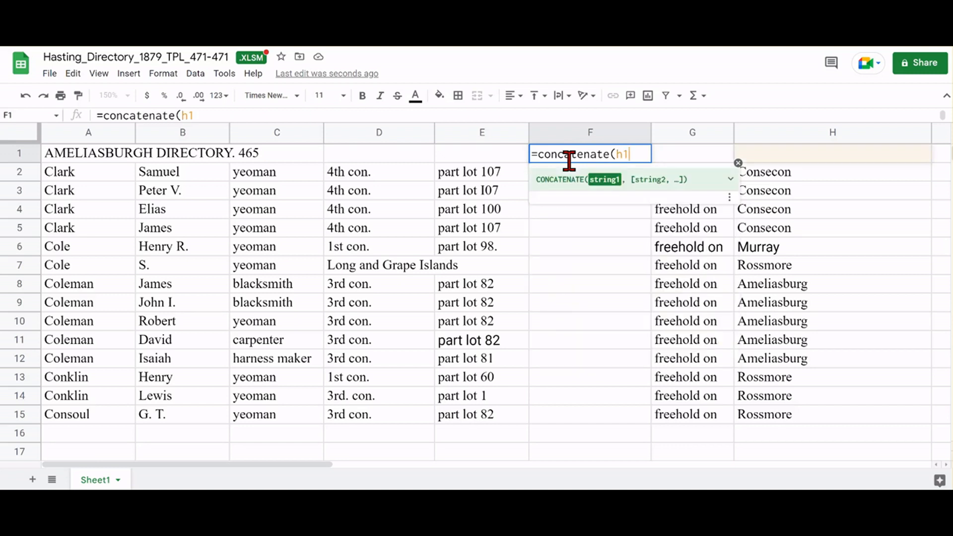
type(",")
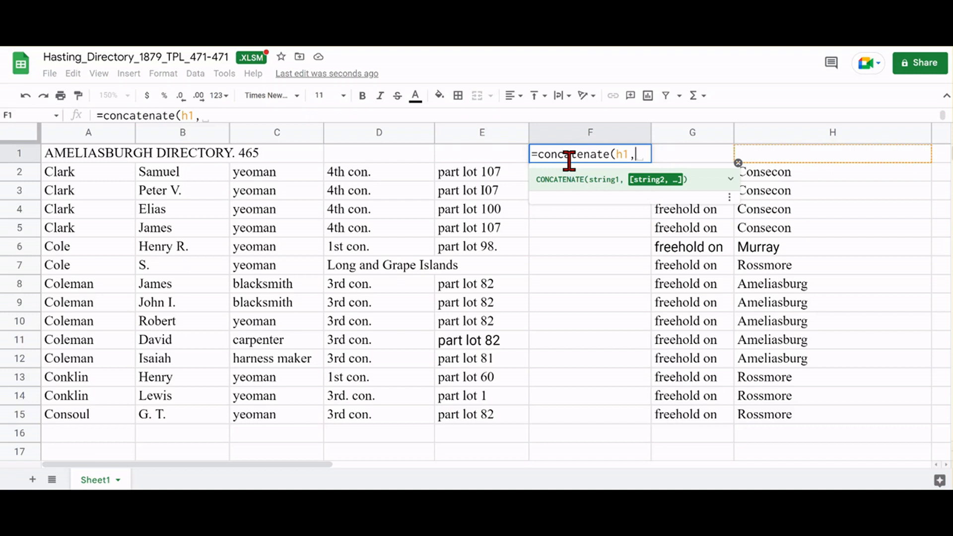
type("\"")
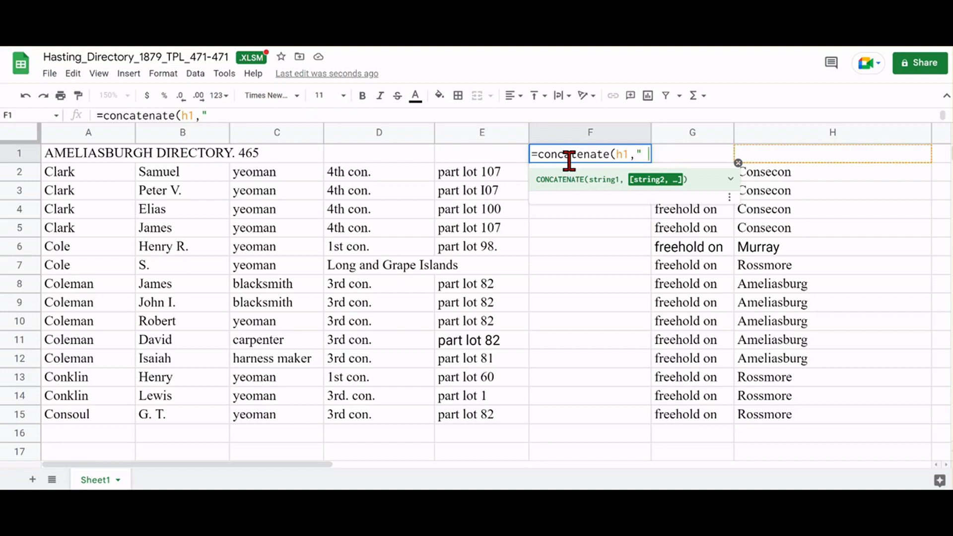
type(" \",")
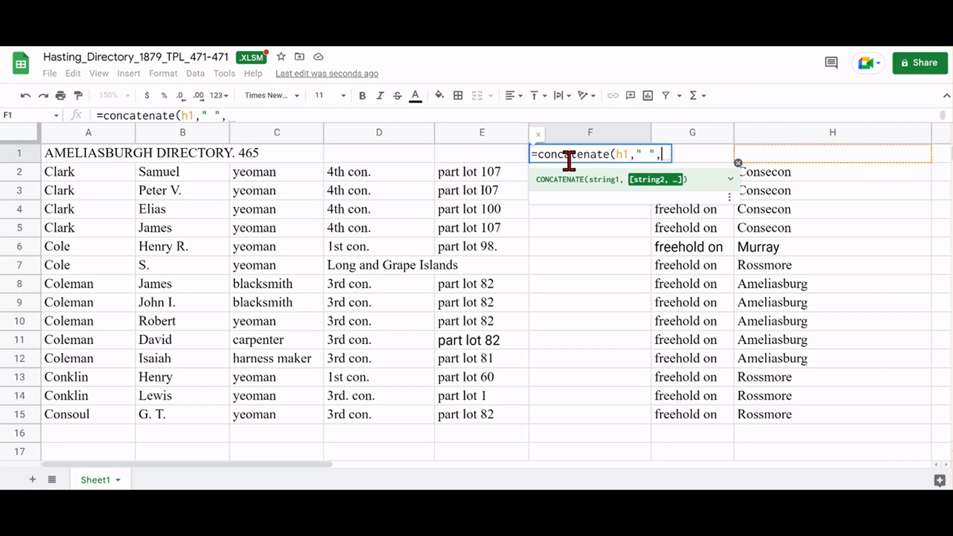
type("\"")
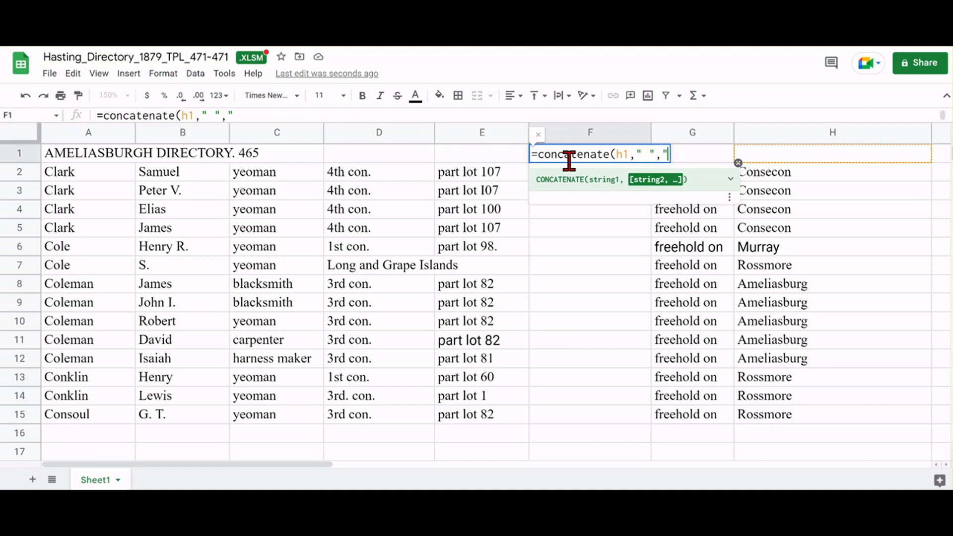
type("Post Office\"")
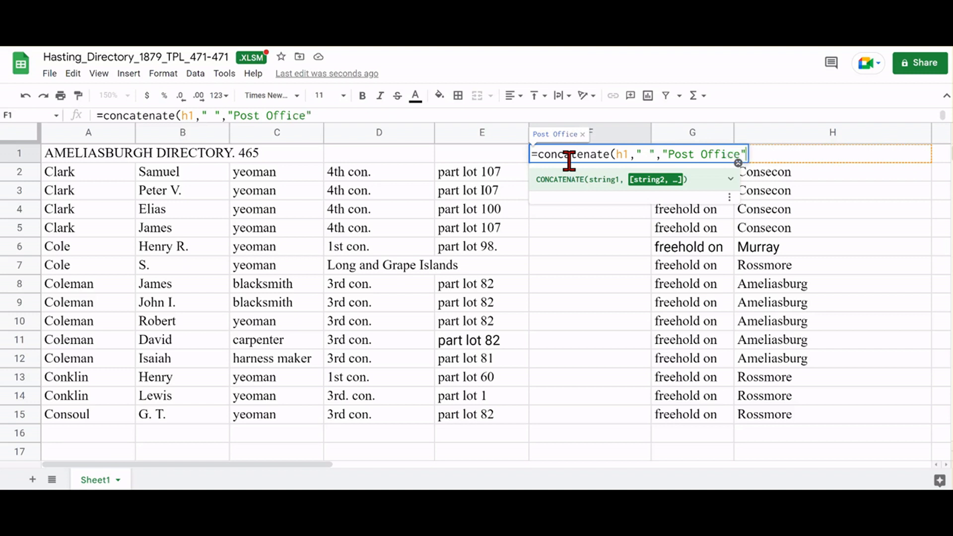
type(")")
key("Return")
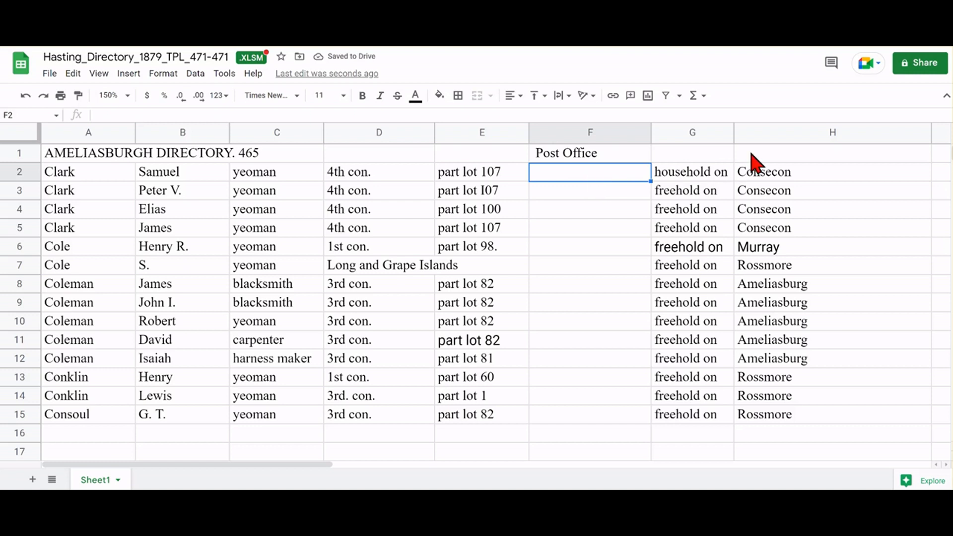
Step: Fill the Post Office formula from F1 down to F15 and widen column F to fit the text
left_click(605, 155)
left_click_drag(652, 162, 650, 418)
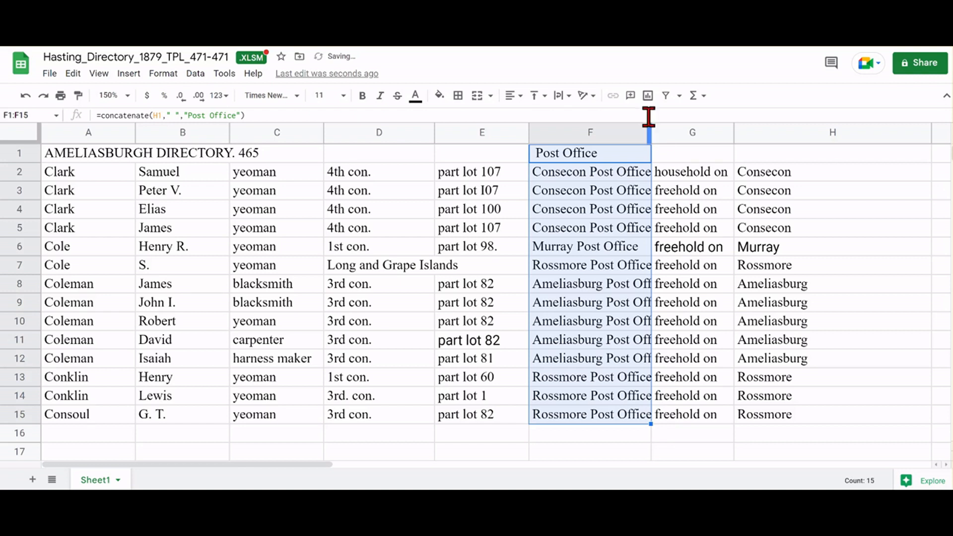
left_click_drag(651, 130, 681, 131)
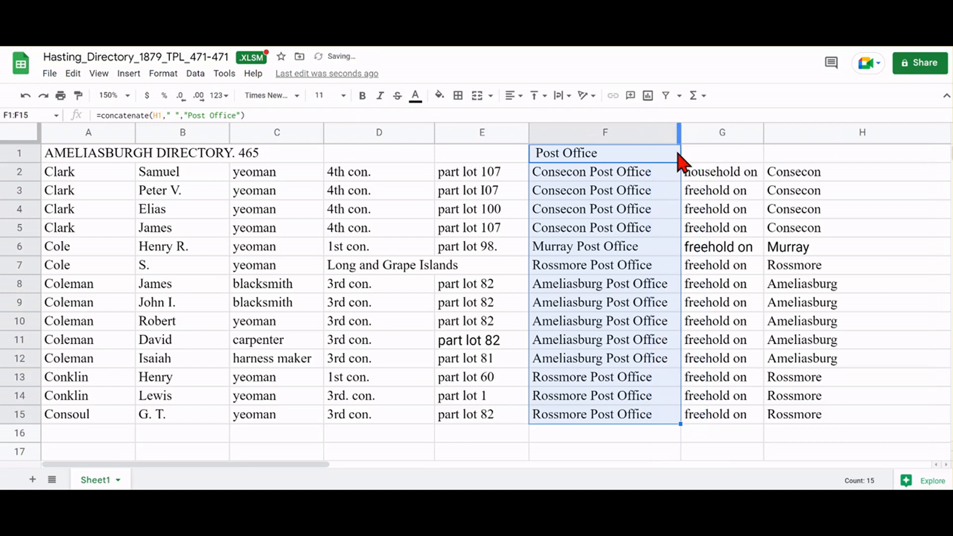
Step: Copy column F and paste it as values only over the place names in column H, starting at H1
left_click(591, 156)
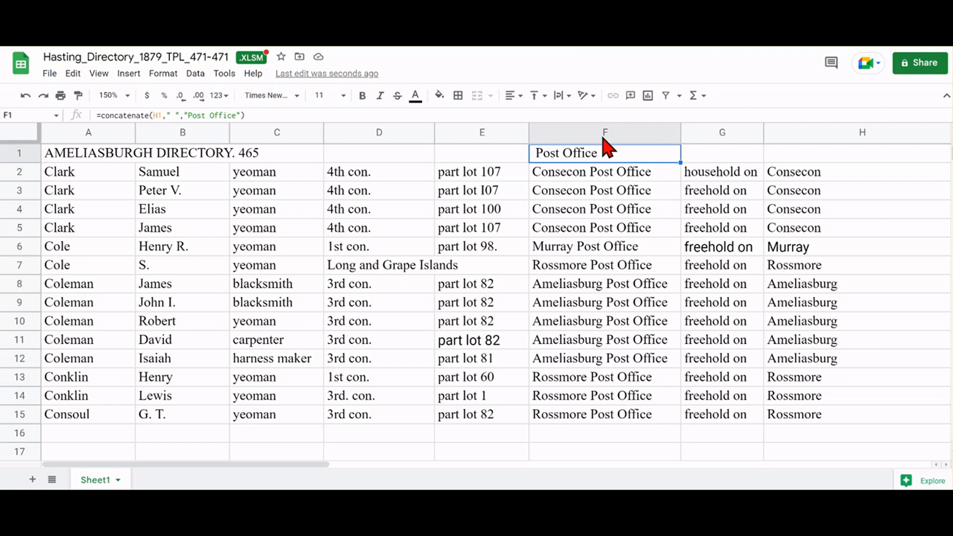
left_click(604, 139)
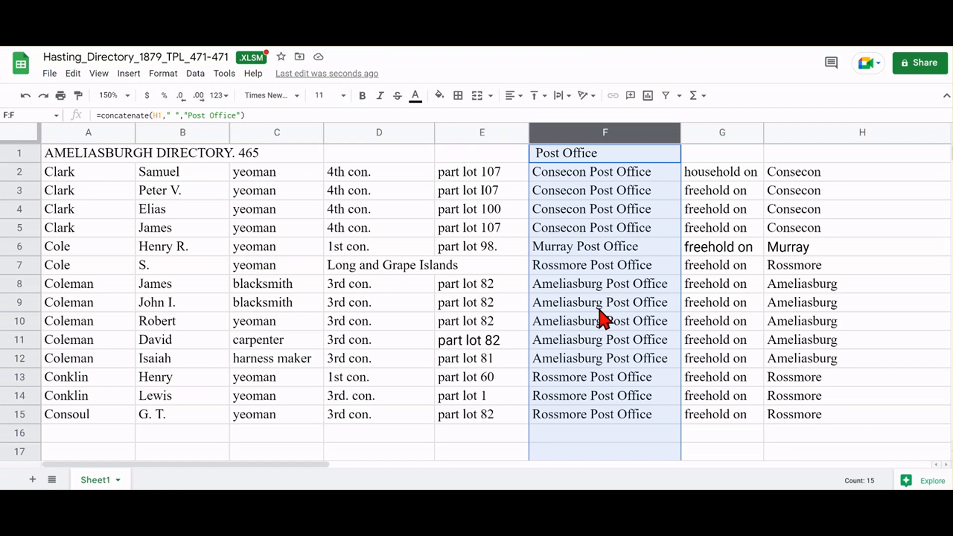
key("ctrl+c")
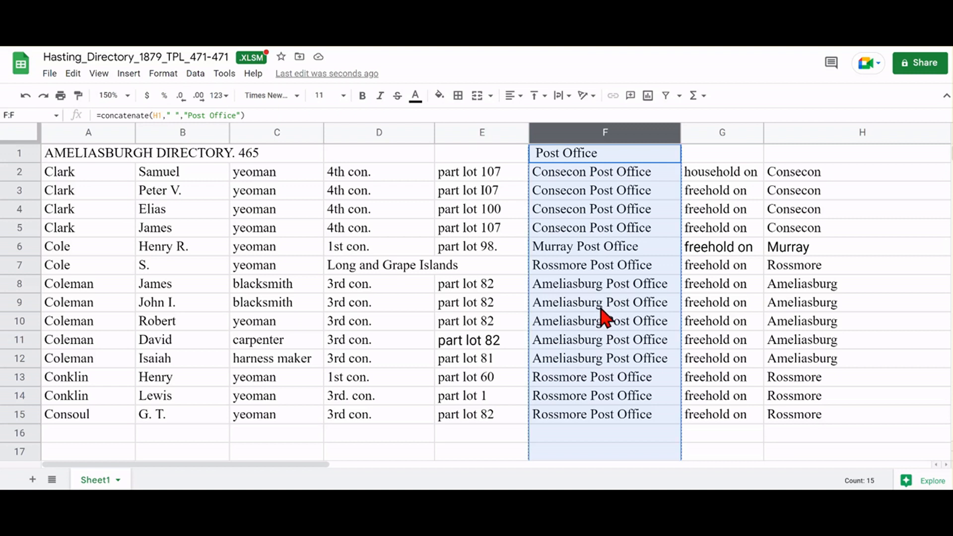
left_click(831, 152)
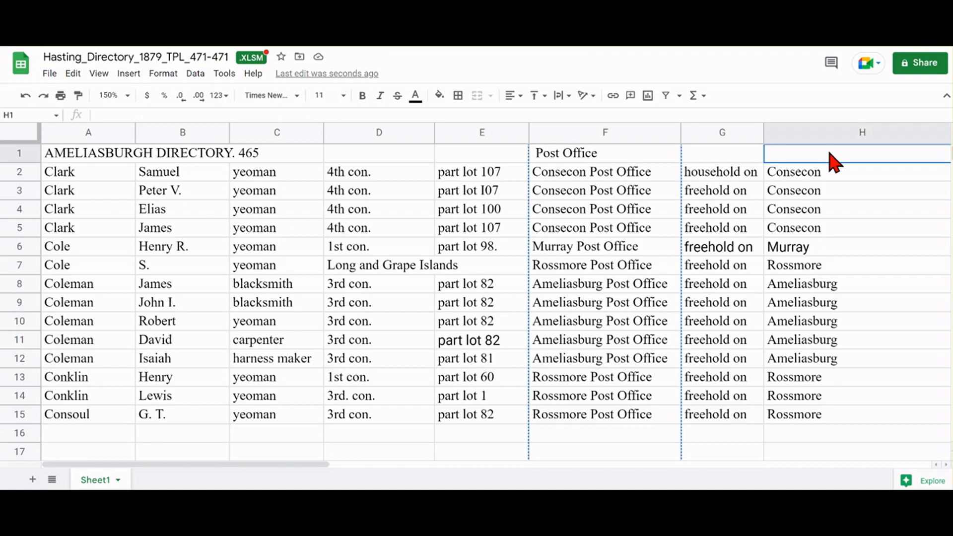
right_click(831, 154)
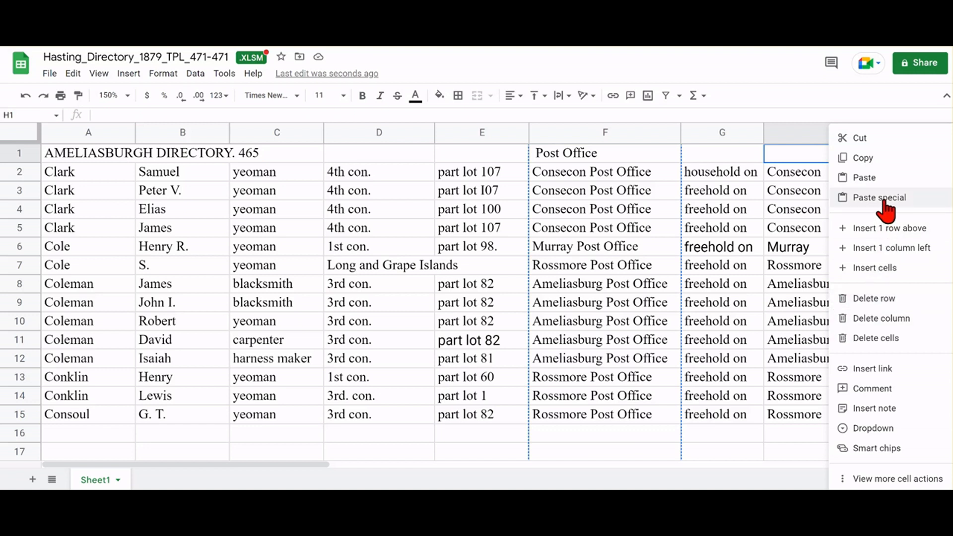
mouse_move(885, 209)
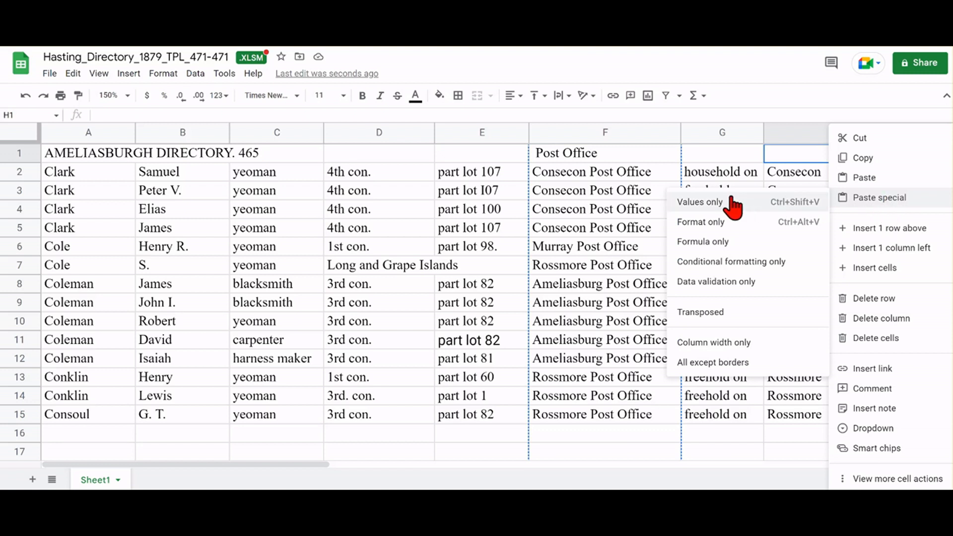
left_click(709, 206)
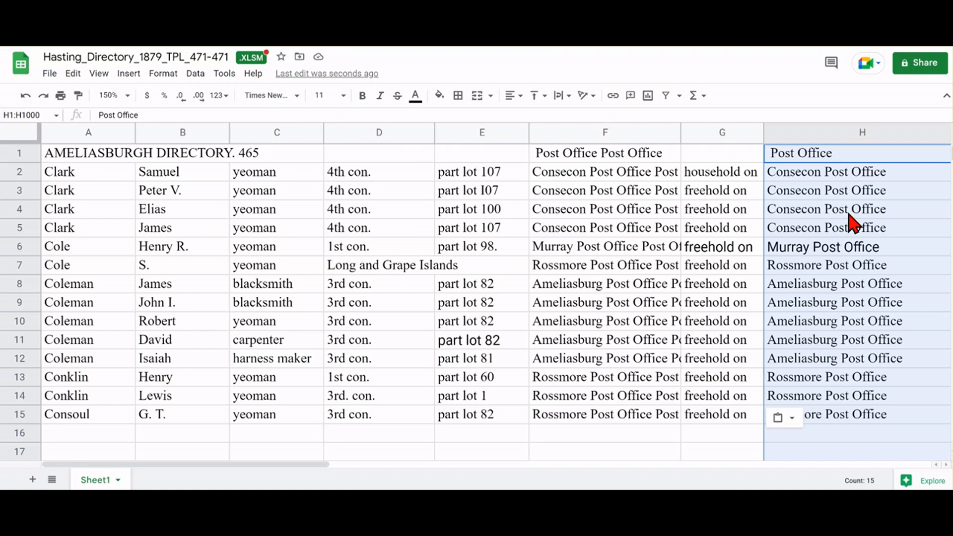
Step: Delete the formula column F and narrow the post office column to fit its text
left_click(614, 139)
right_click(611, 211)
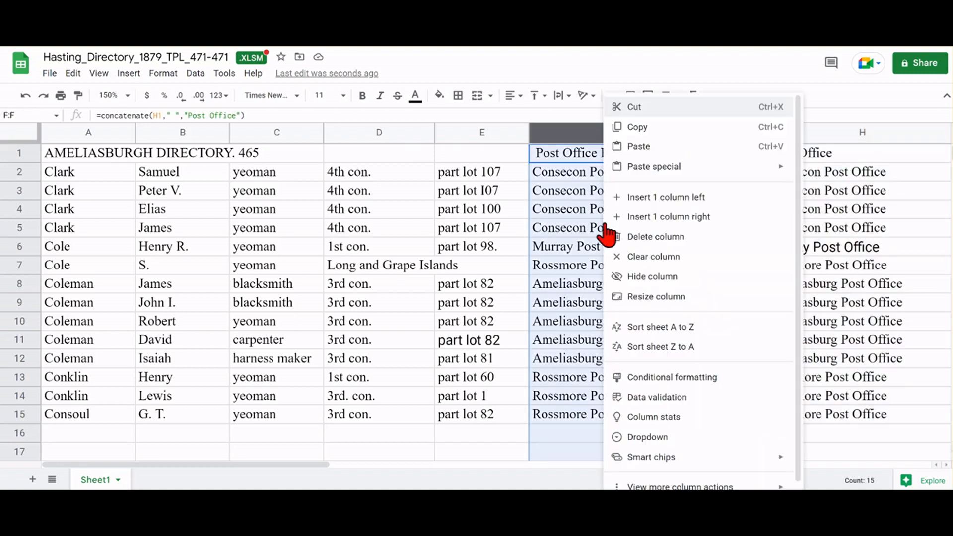
left_click(640, 236)
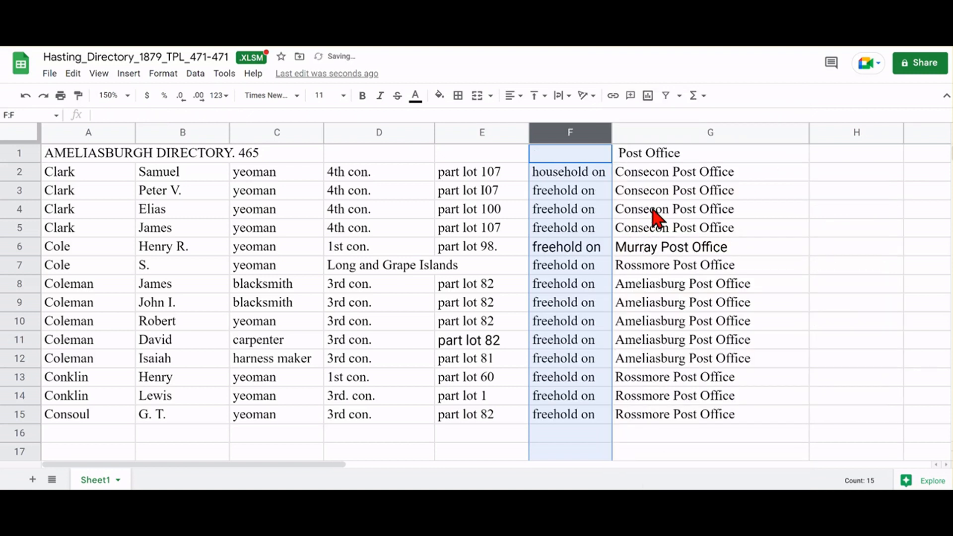
left_click(700, 197)
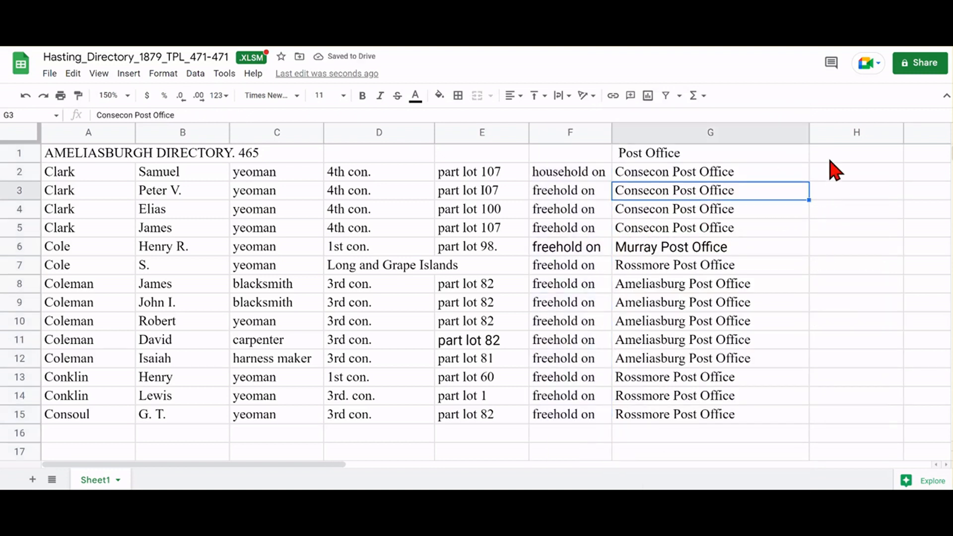
left_click_drag(810, 140, 775, 139)
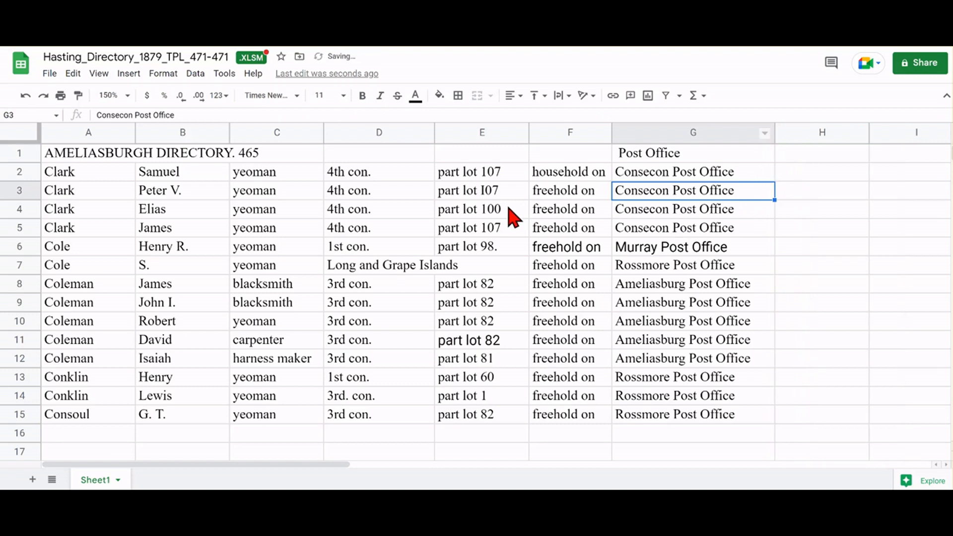
Step: Insert an empty column between the household/freehold column and the post office column, and widen it
left_click(551, 133)
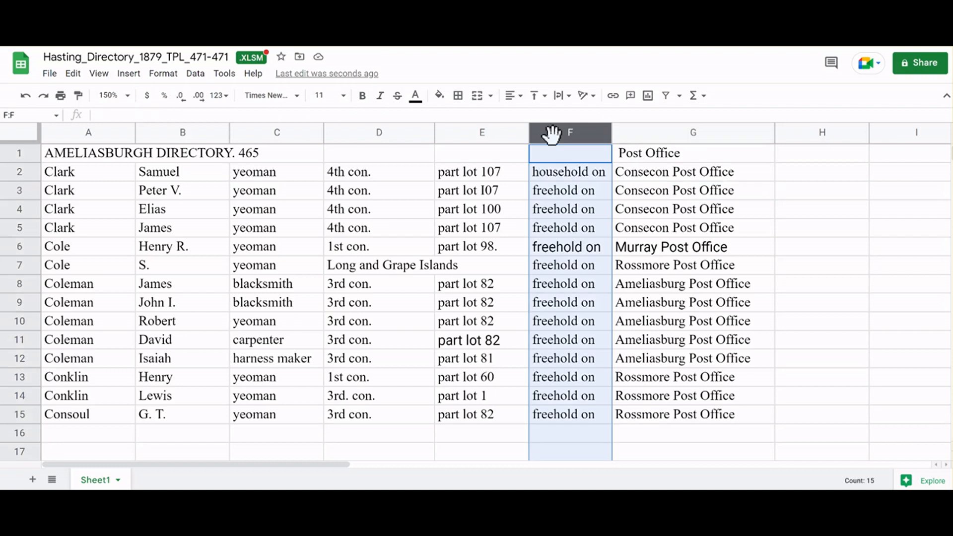
left_click(668, 134)
right_click(663, 177)
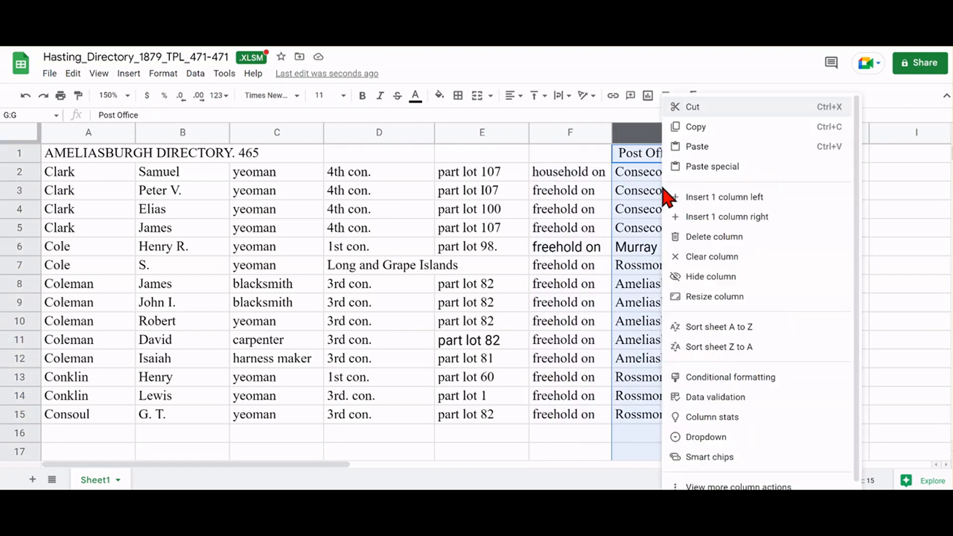
left_click(719, 199)
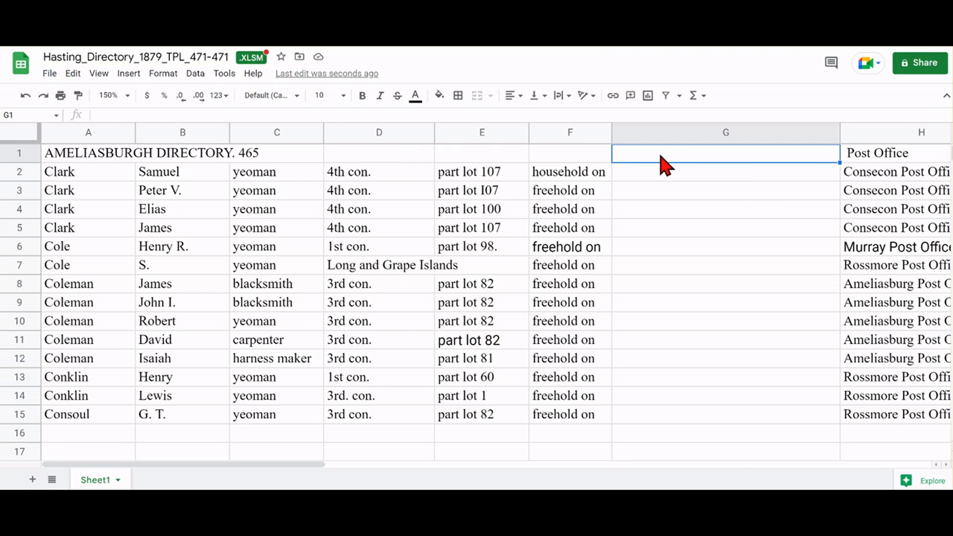
Step: Enter =concatenate(f1," ",d1," - ",e1) in G1 and fill the formula down to row 15
type("=")
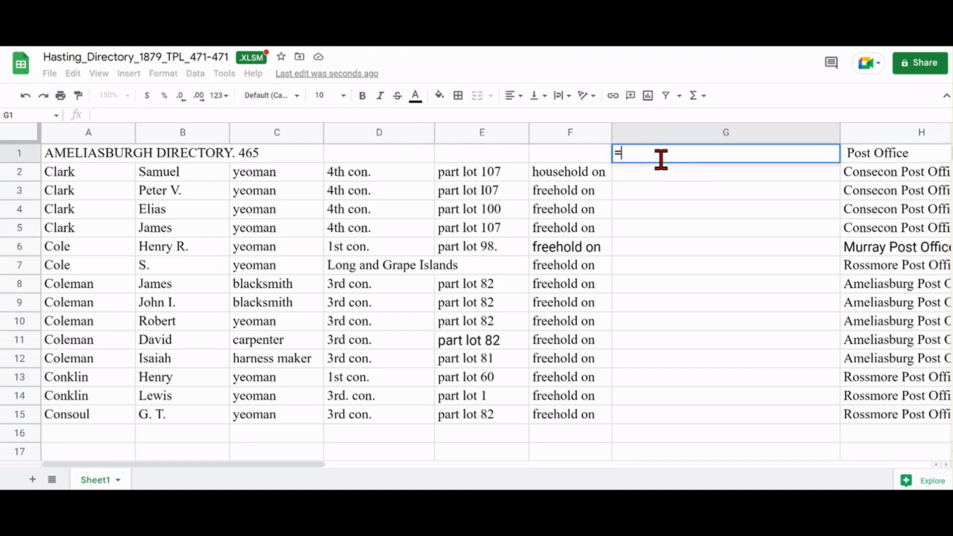
type("con")
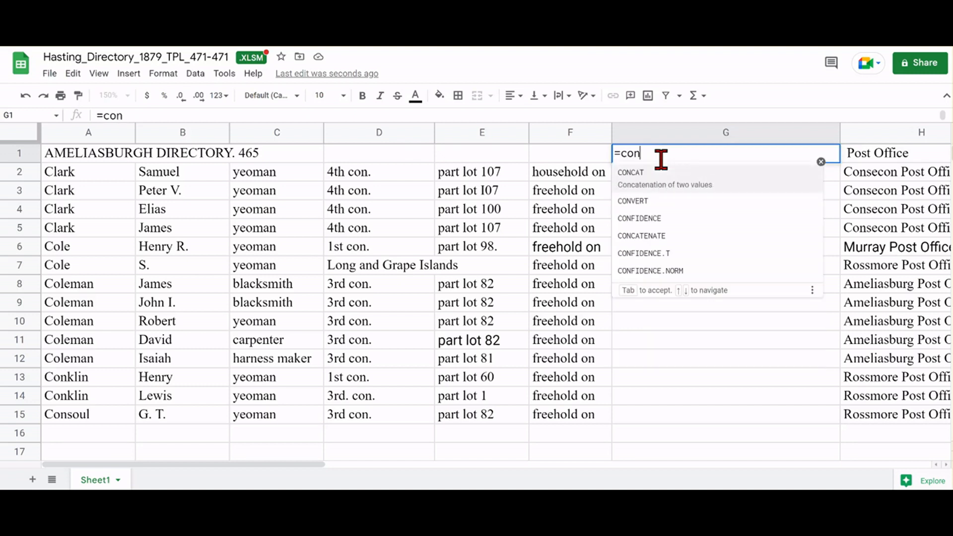
type("catenat")
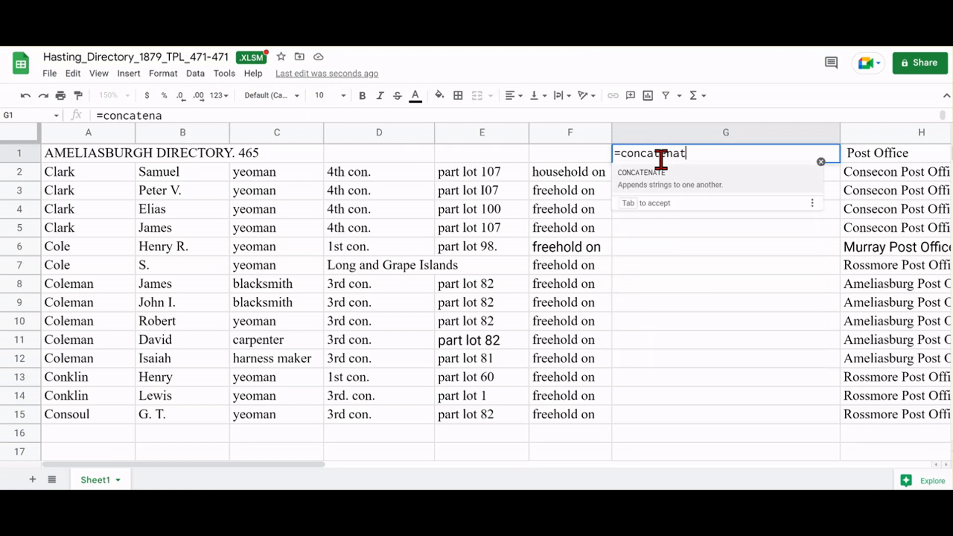
type("e(")
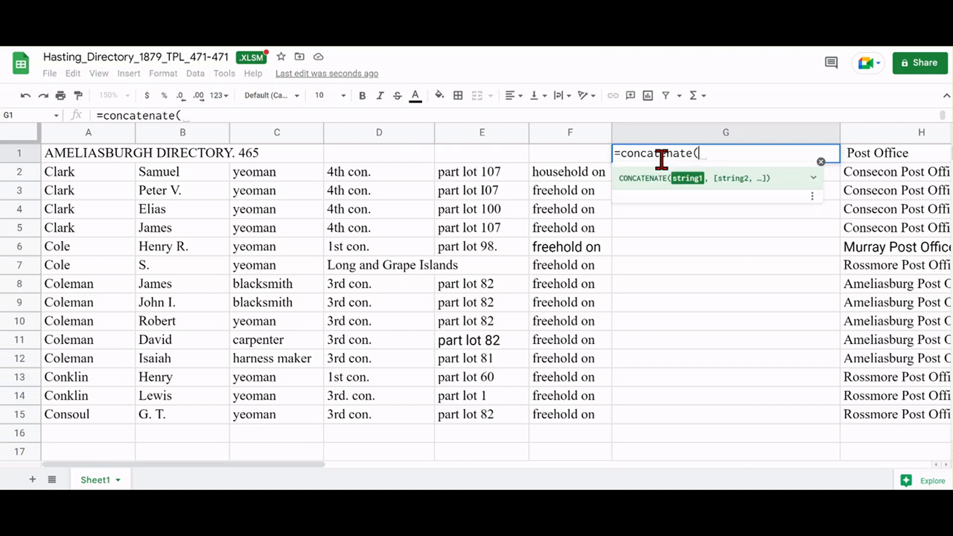
type("f1,")
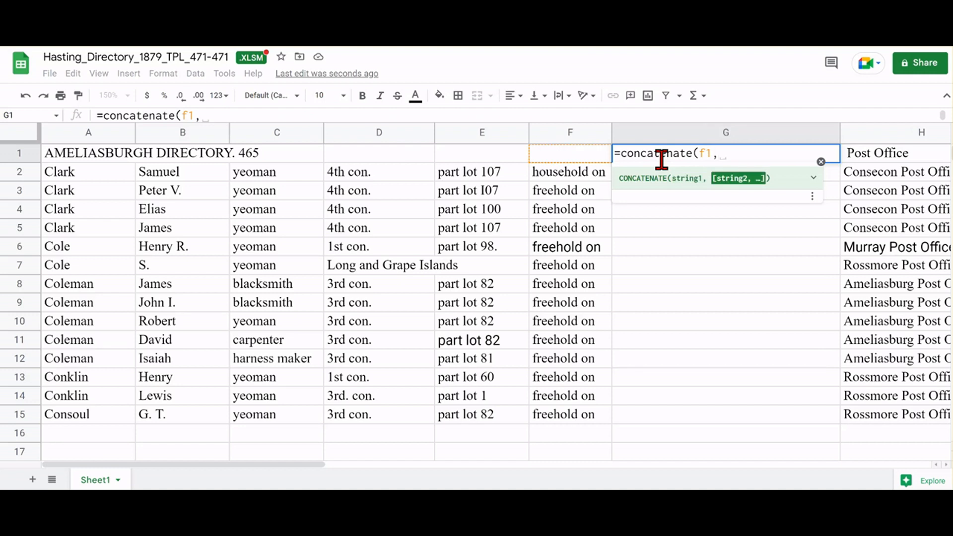
type("\"")
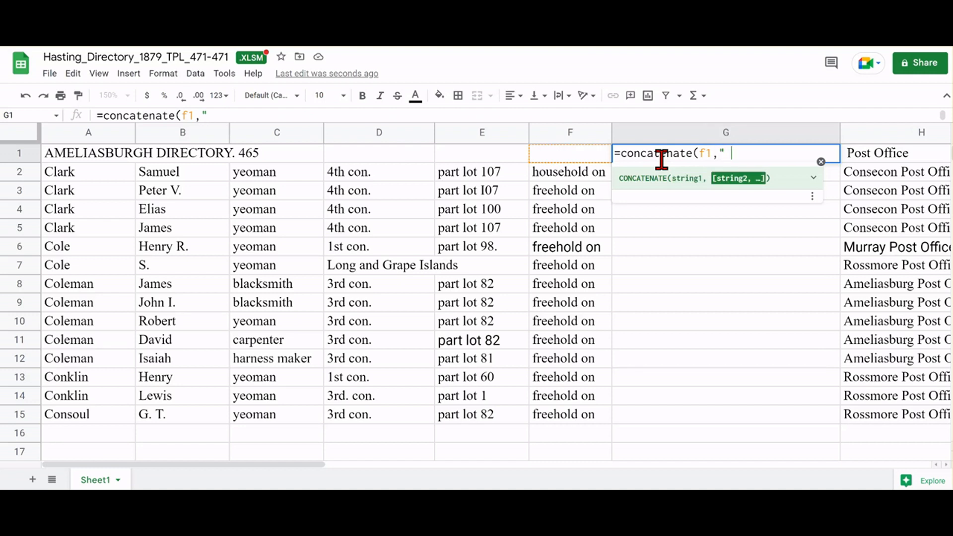
type(" \",")
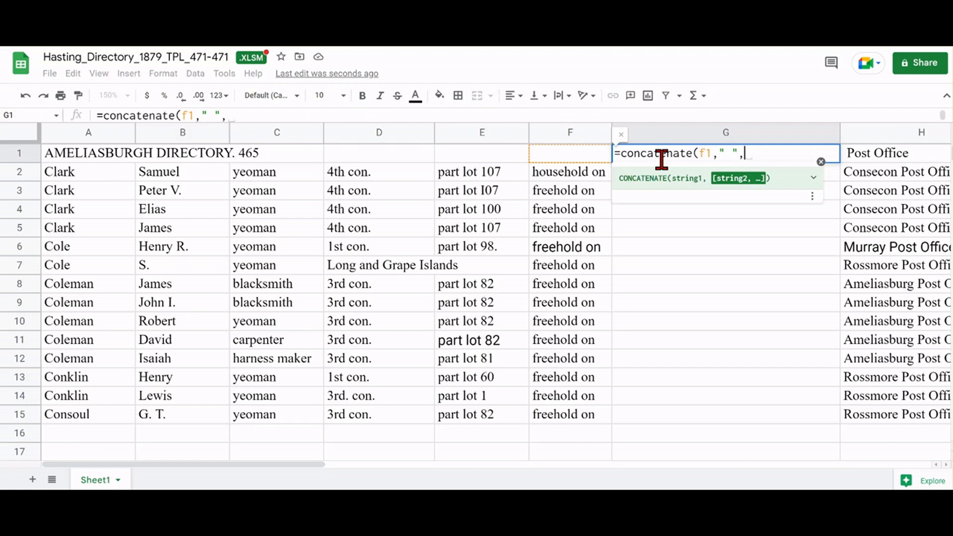
type("d1,")
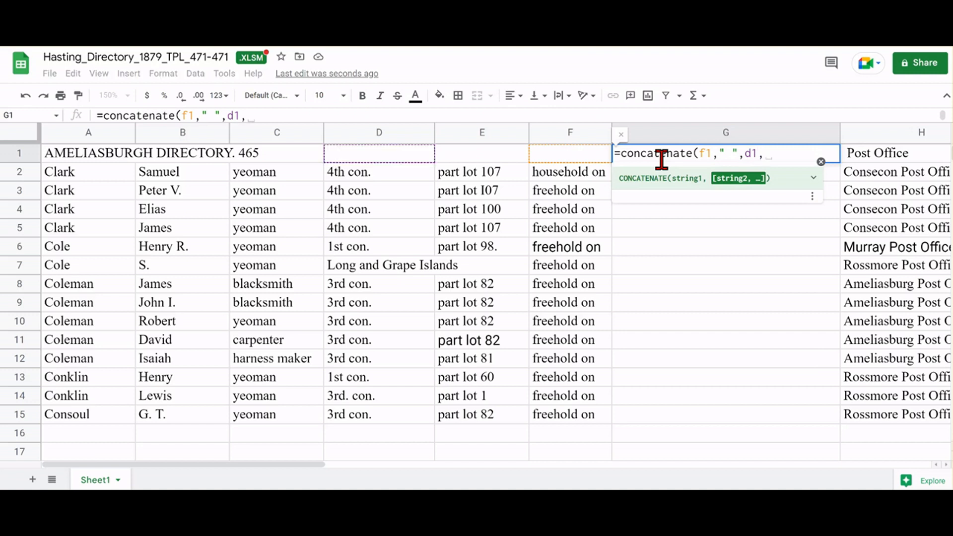
type("\"")
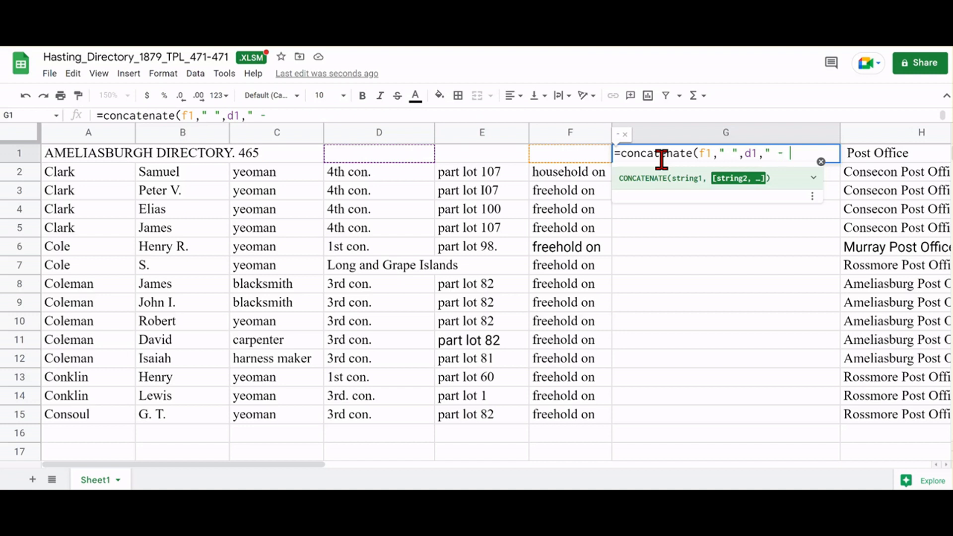
type(" - \",")
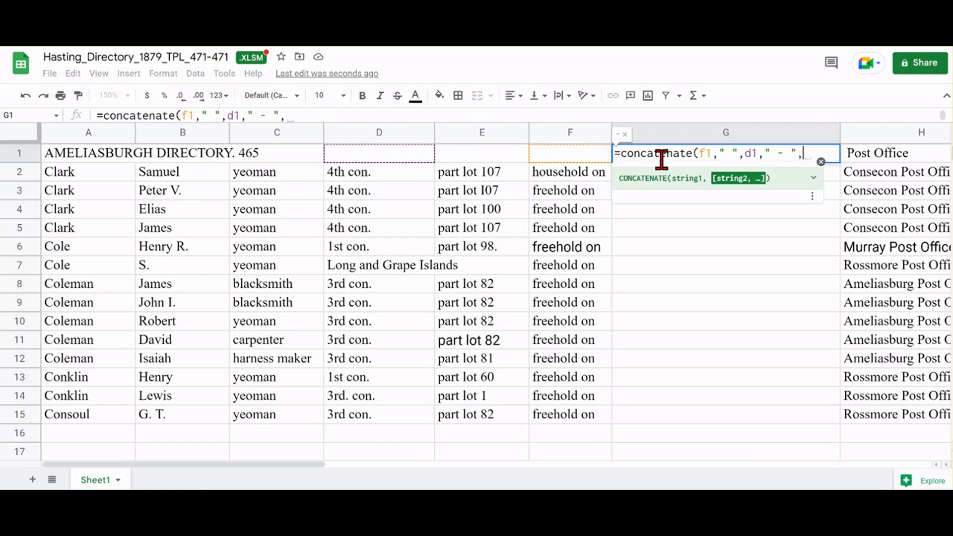
type("e1")
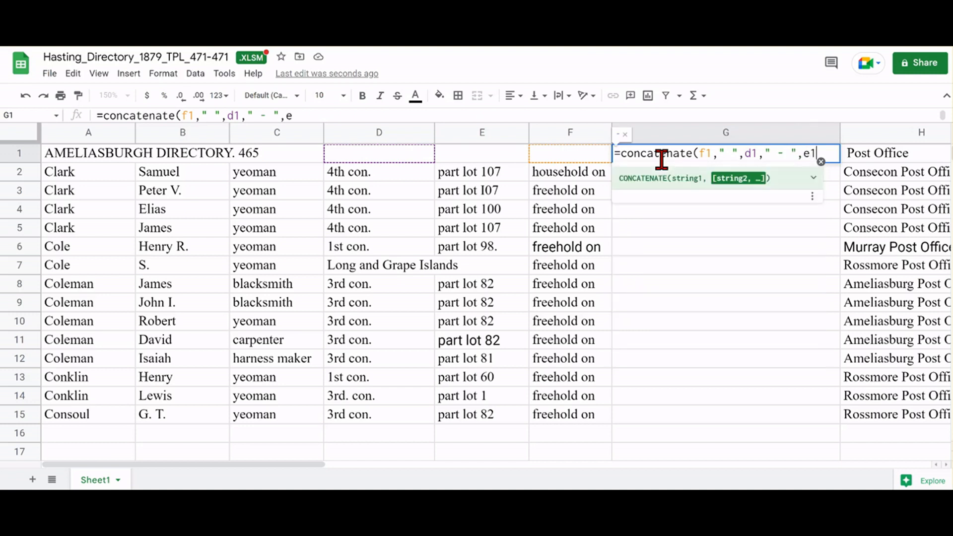
type(")")
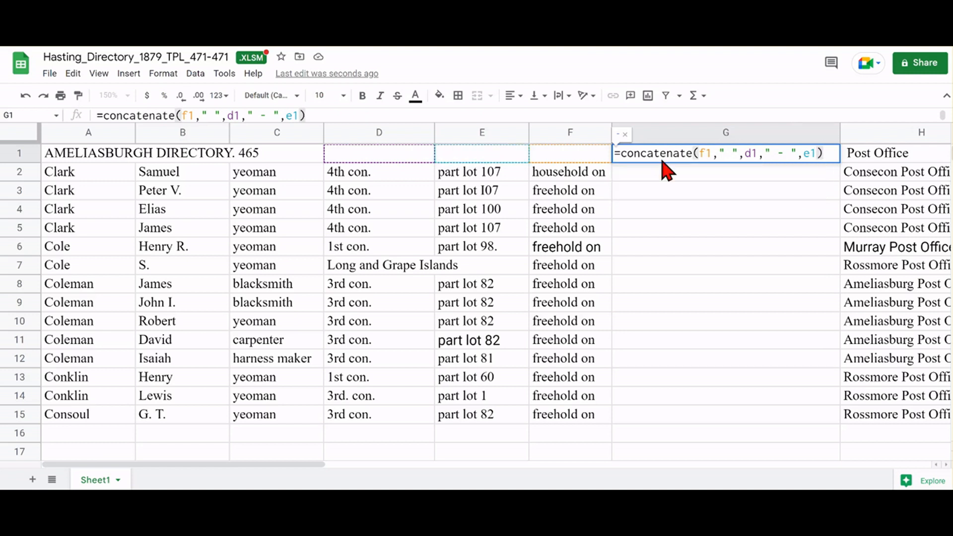
key("Return")
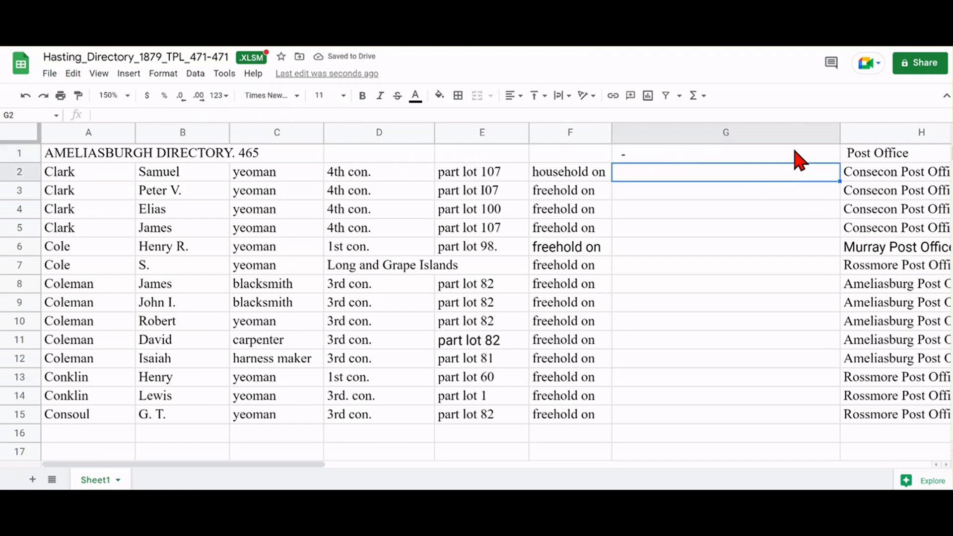
left_click(796, 155)
left_click_drag(840, 162, 839, 417)
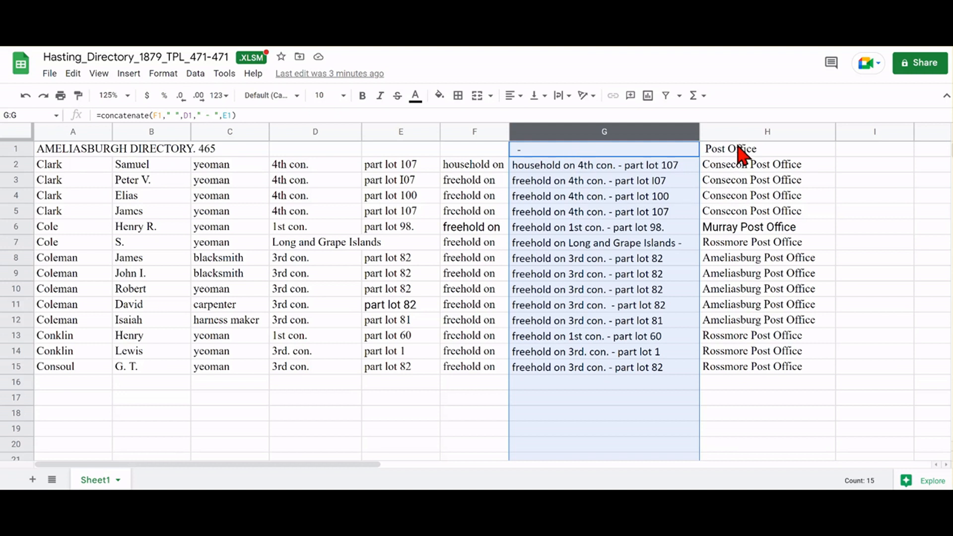
Step: Insert an empty column between the concatenated description column and the post office column
left_click(745, 132)
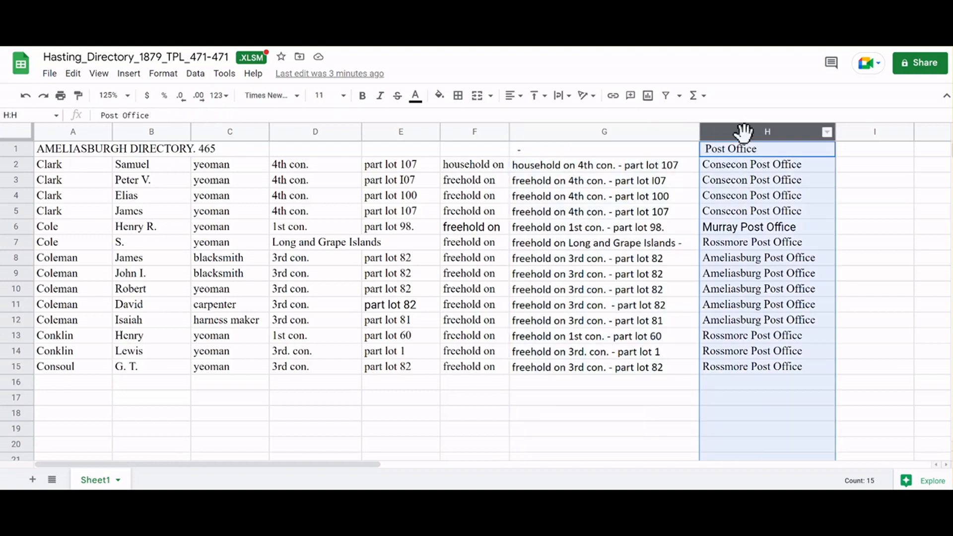
right_click(745, 196)
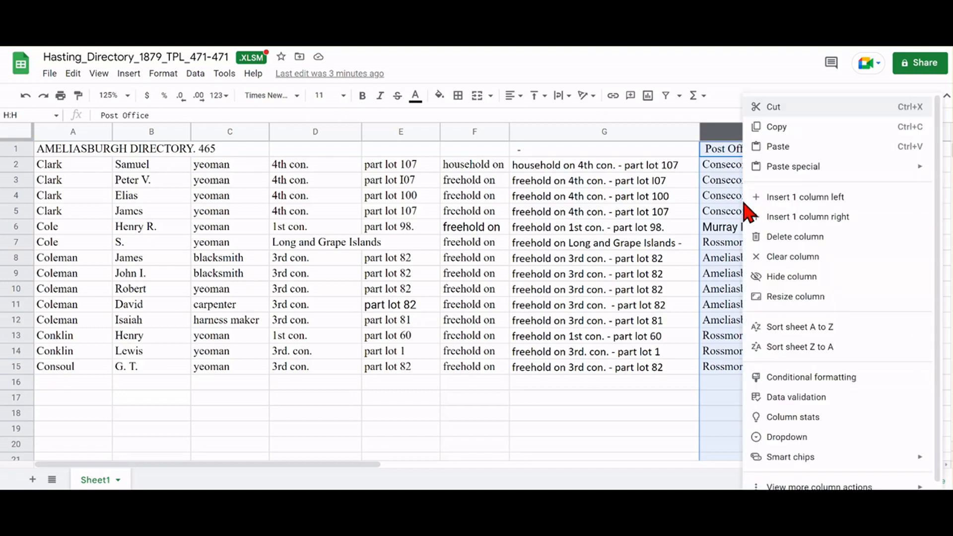
left_click(781, 198)
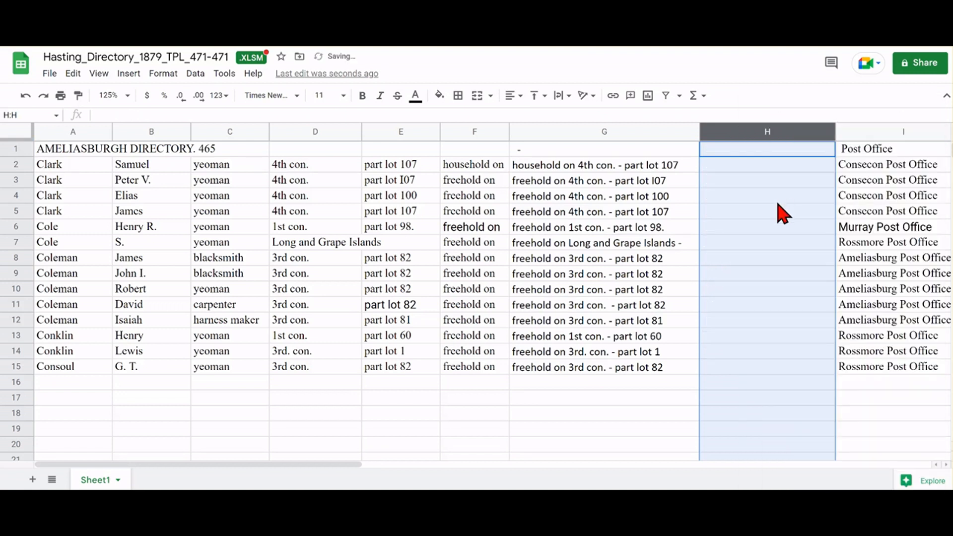
Step: Copy the concatenated column G and paste it as values only into the empty column, starting at H1
left_click(616, 132)
key("ctrl+c")
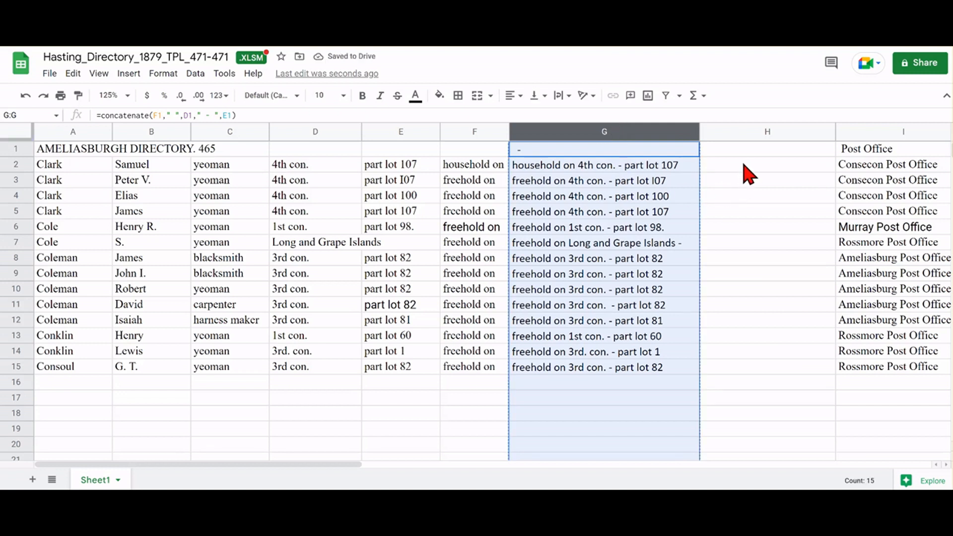
left_click(744, 148)
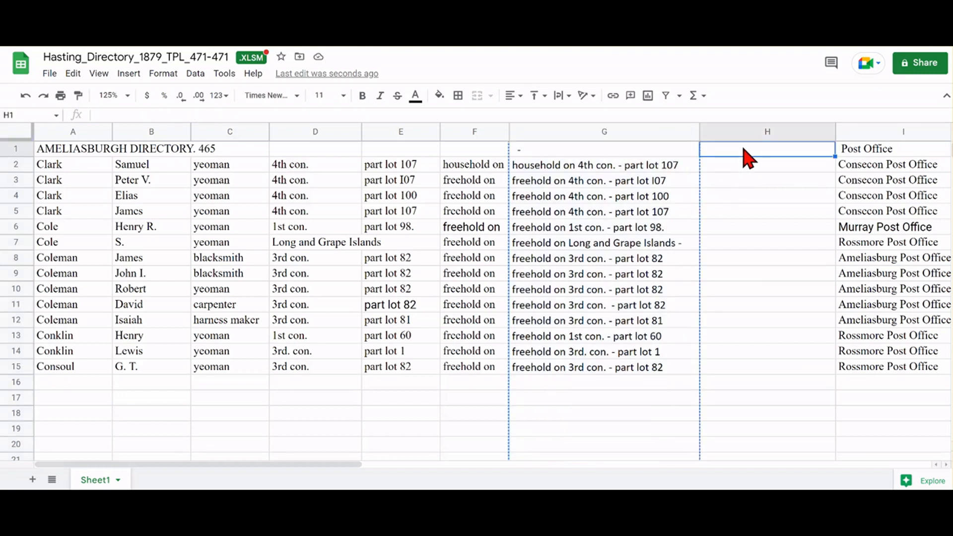
right_click(745, 159)
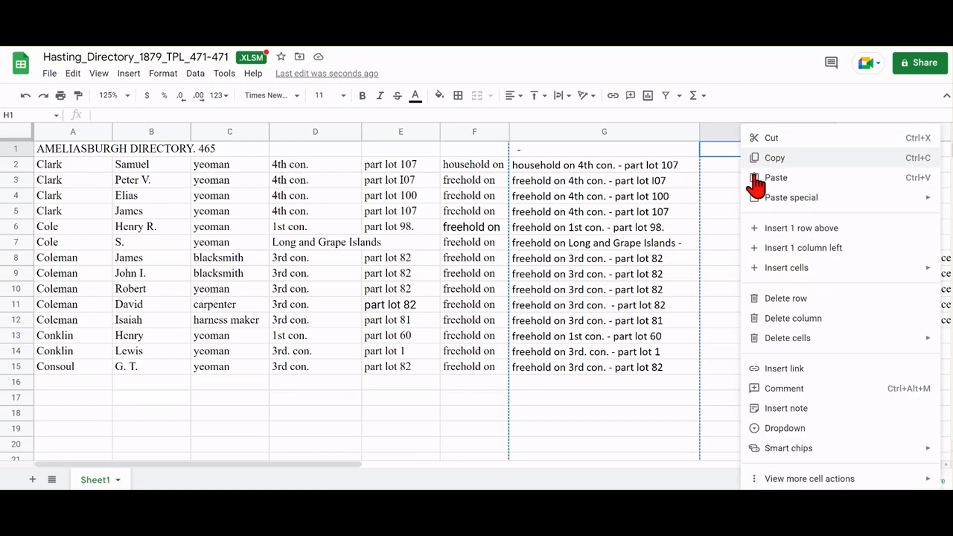
mouse_move(769, 201)
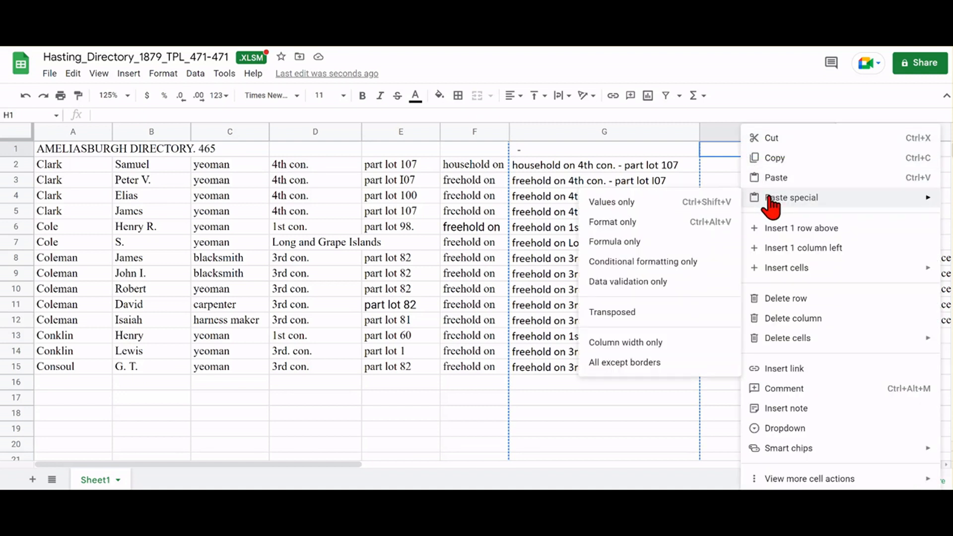
left_click(611, 204)
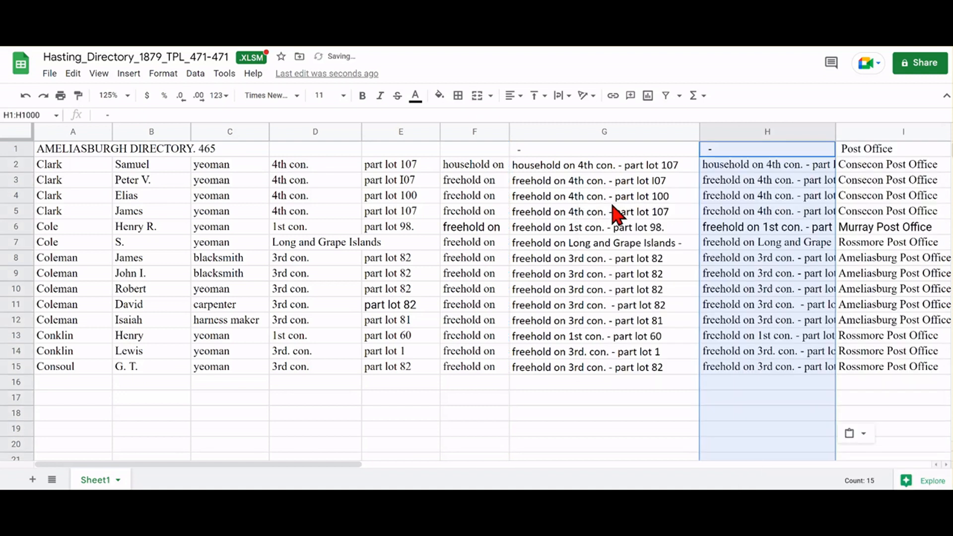
Step: Narrow the formula column G and widen the pasted values column H
left_click_drag(700, 132, 667, 130)
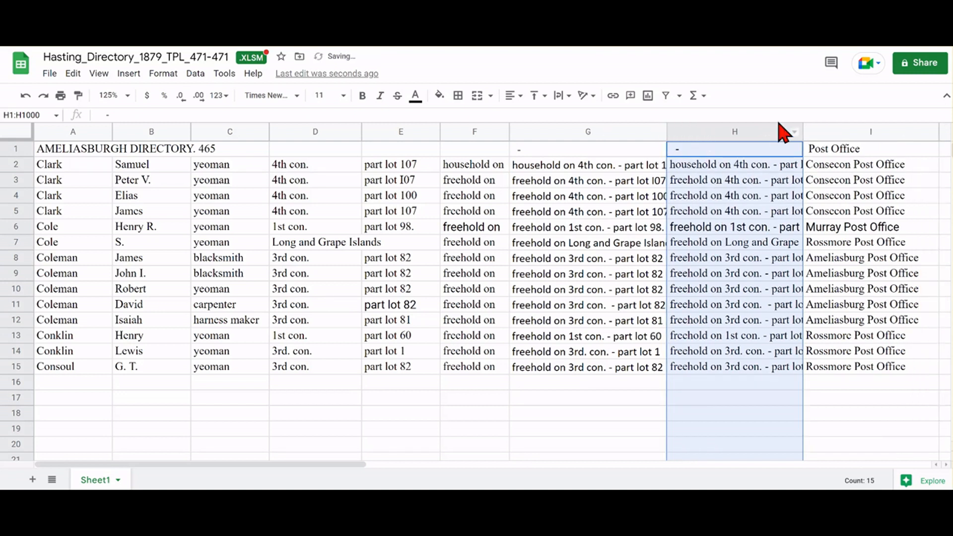
left_click_drag(802, 130, 821, 130)
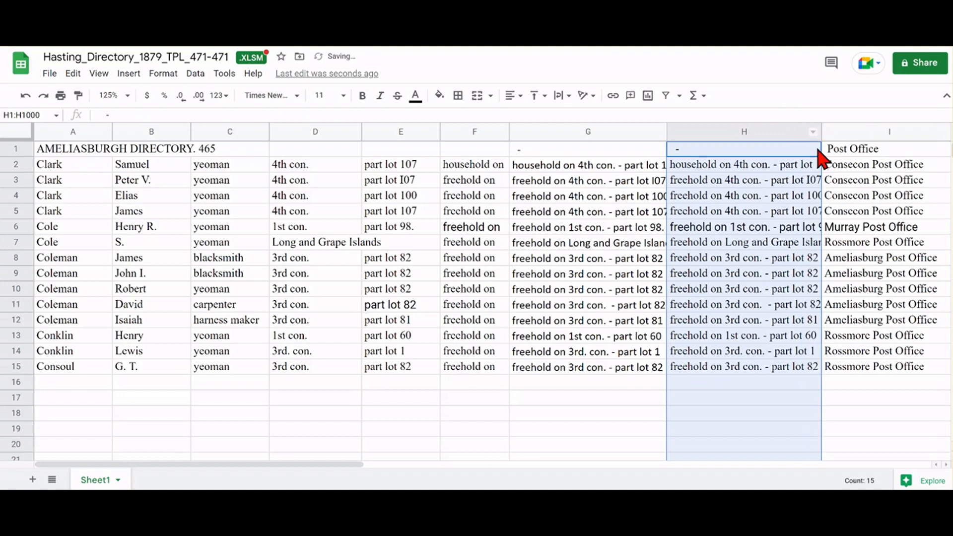
left_click(781, 184)
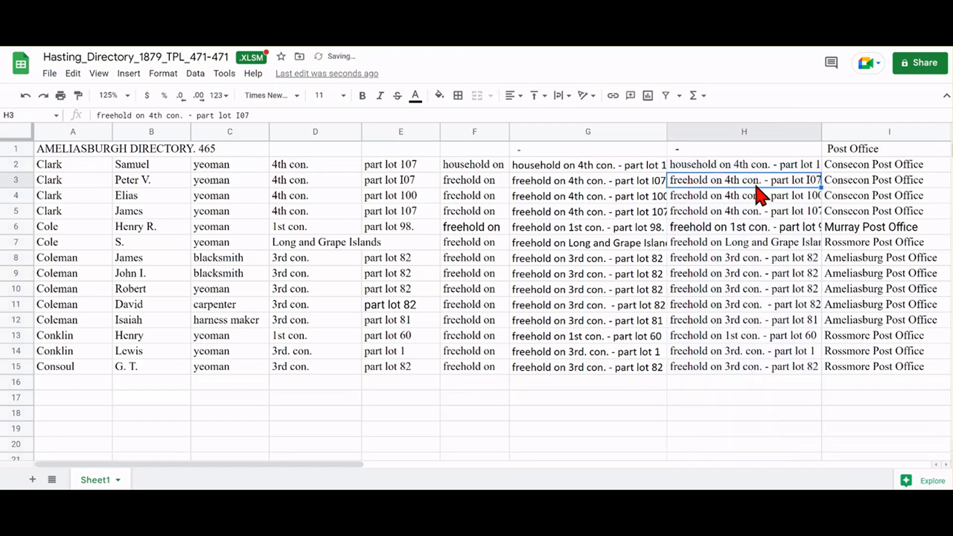
Step: Delete the formula column G and widen the remaining description column to fit its text
left_click(611, 201)
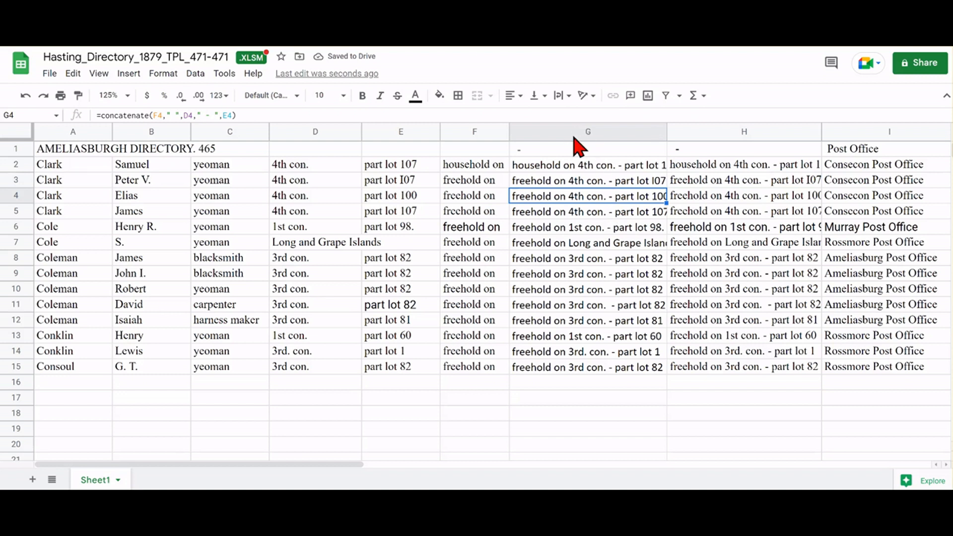
left_click(576, 131)
right_click(577, 224)
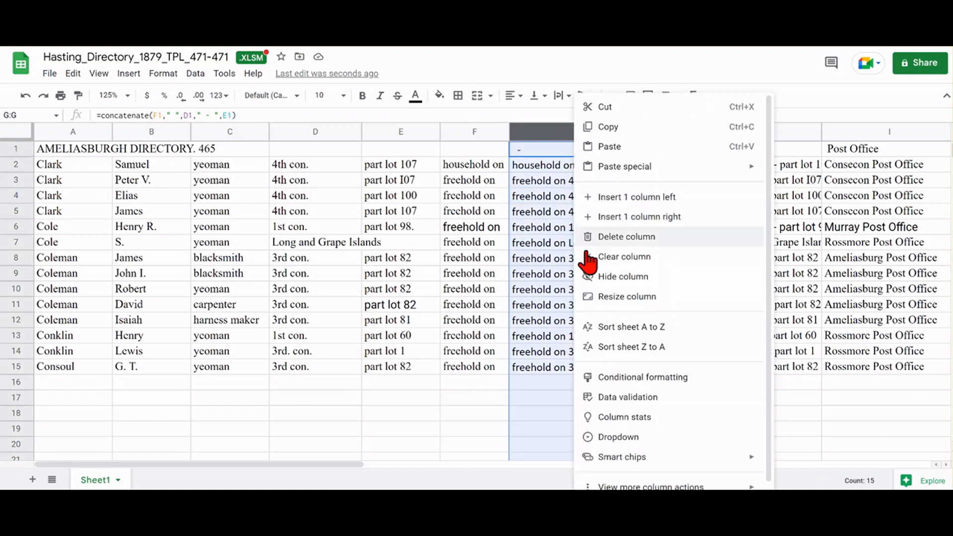
left_click(600, 241)
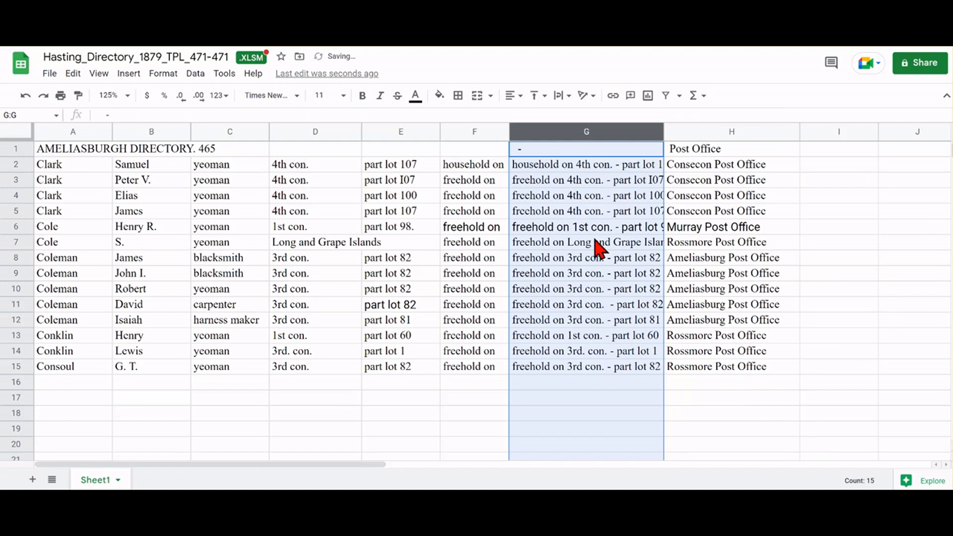
left_click_drag(664, 132, 698, 133)
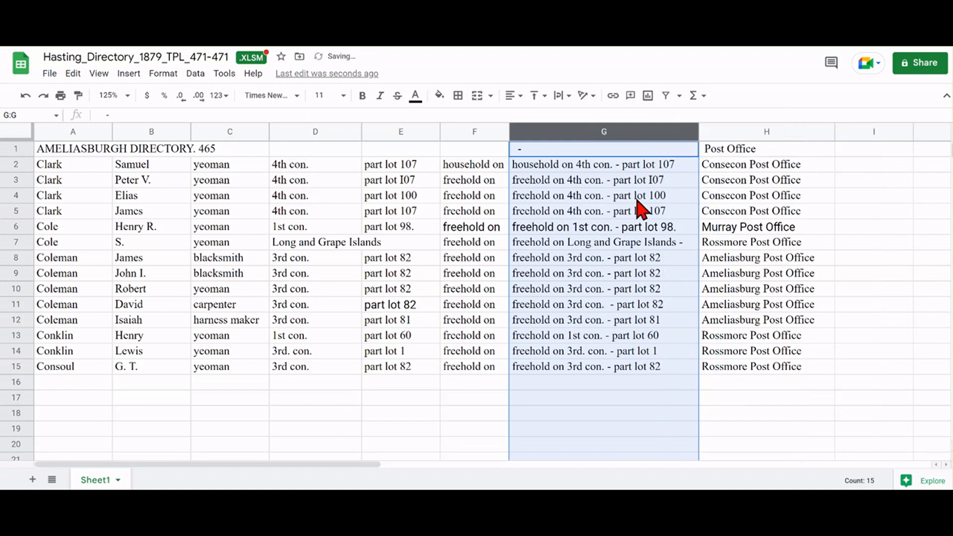
left_click(740, 400)
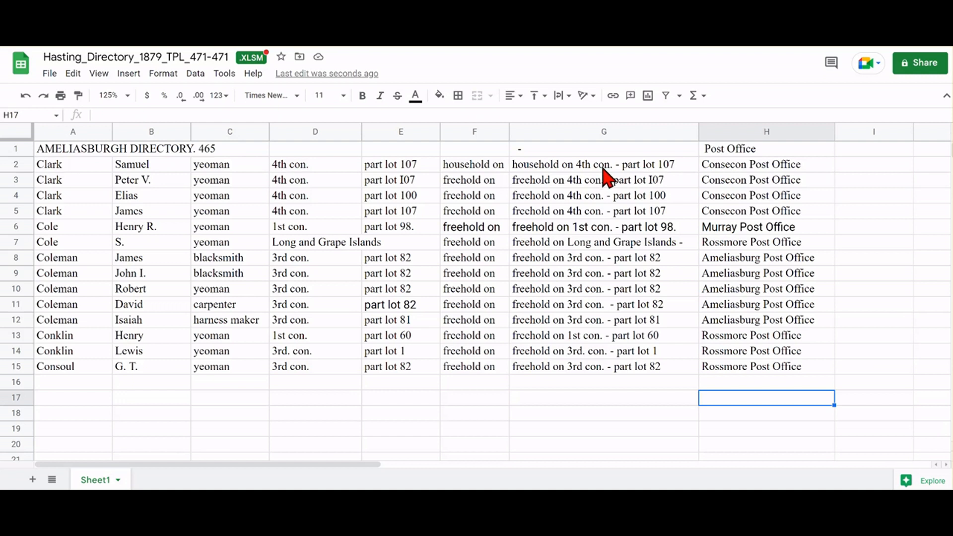
Step: Replace every "con." in description column G with "concession", matching case, and widen the column to fit its text
left_click(592, 132)
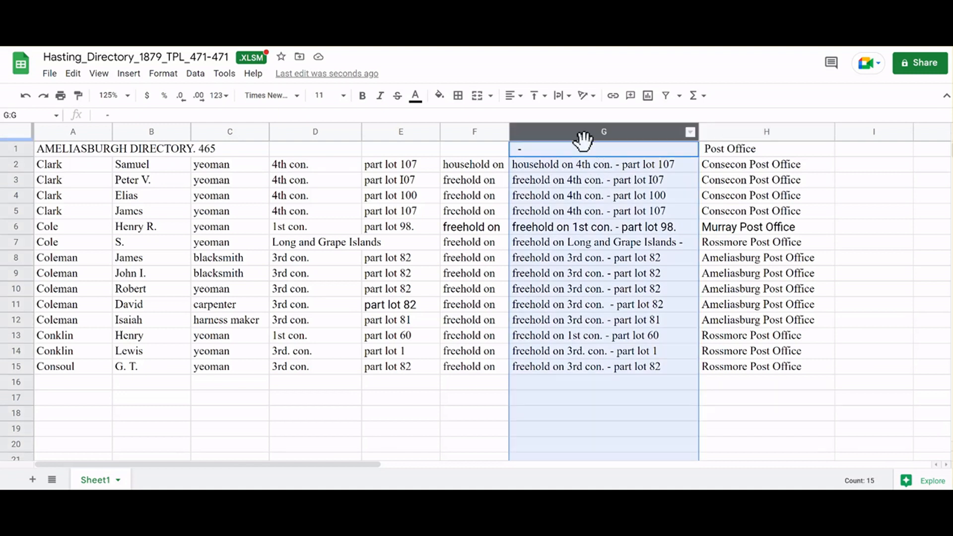
left_click(73, 74)
left_click(88, 287)
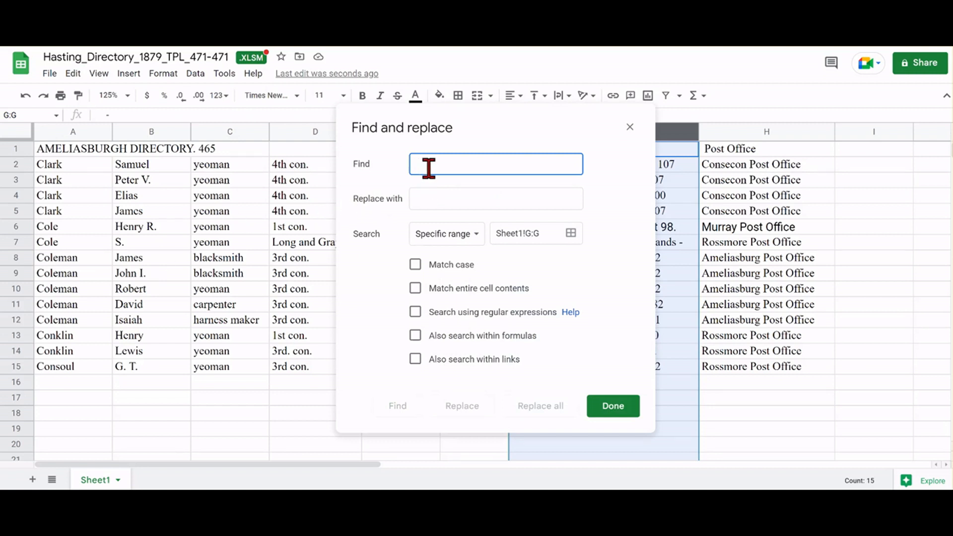
type("con.")
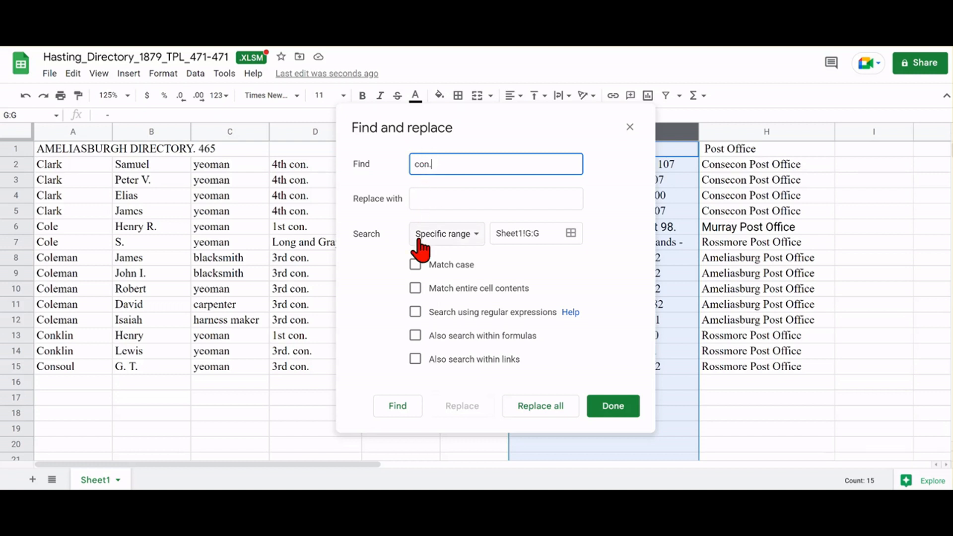
left_click(415, 264)
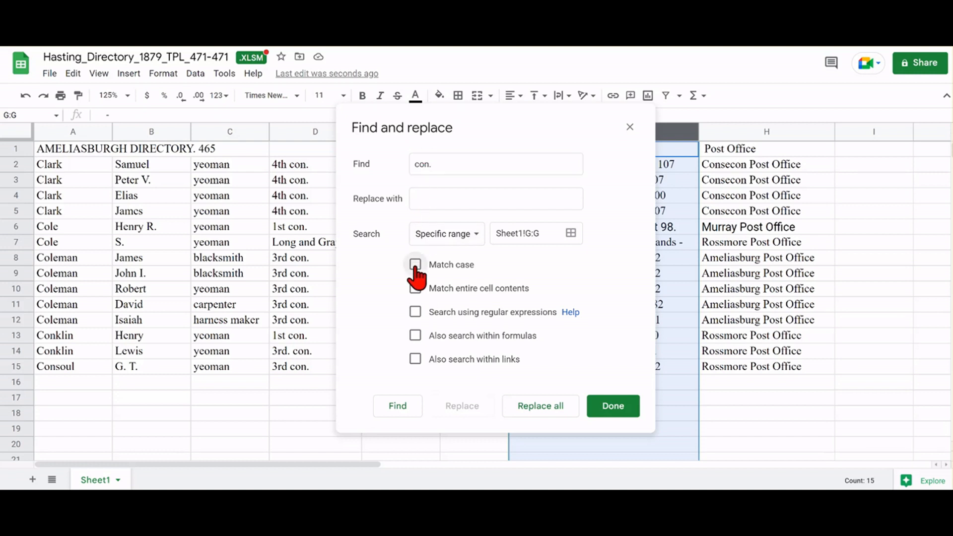
left_click(424, 204)
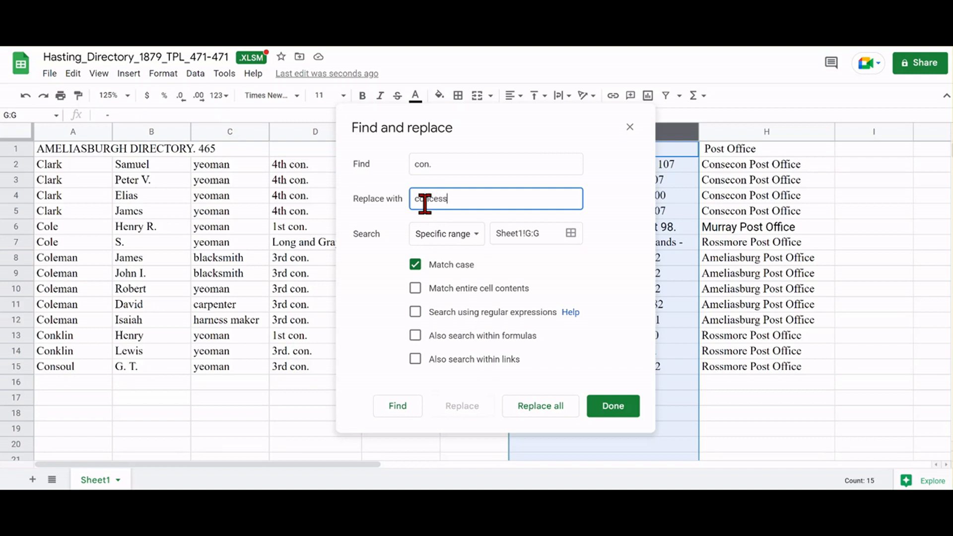
left_click(548, 412)
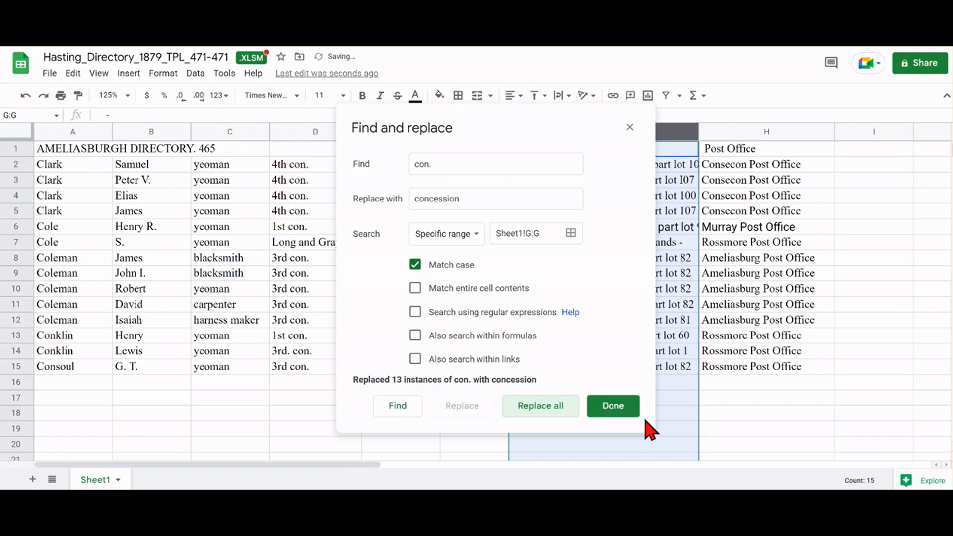
left_click(616, 412)
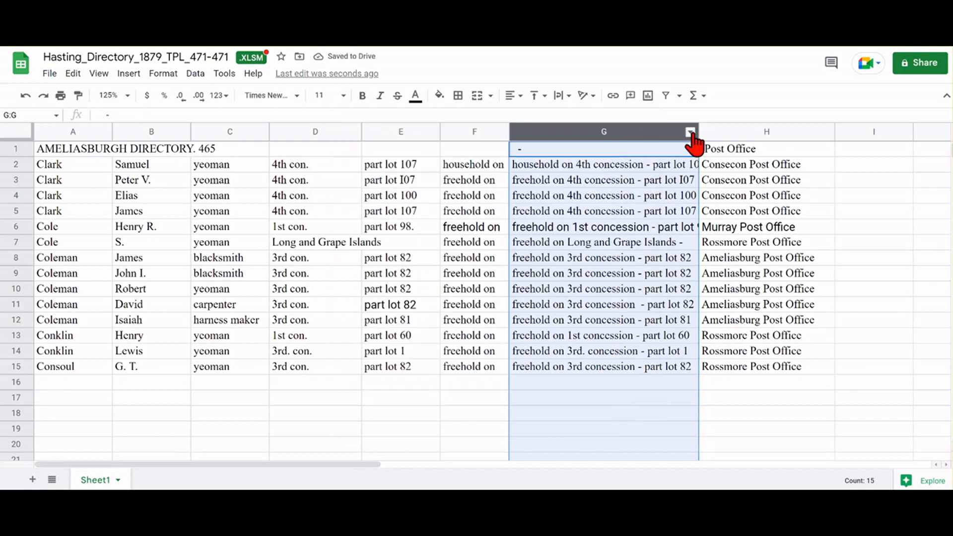
left_click_drag(699, 132, 762, 132)
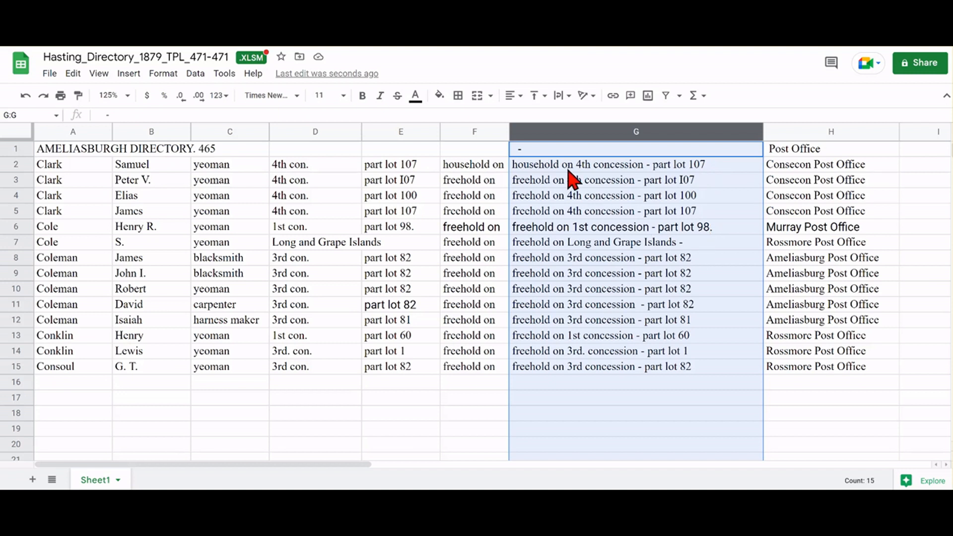
Step: Clear the stray dash in G1 and remove the trailing dash from the Long and Grape Islands description in G7
left_click(537, 149)
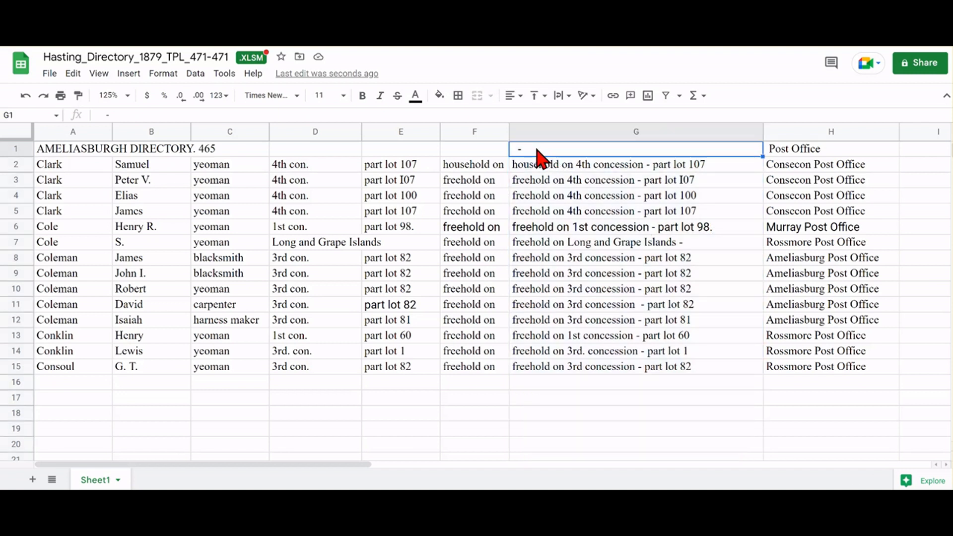
key("Delete")
left_click(683, 242)
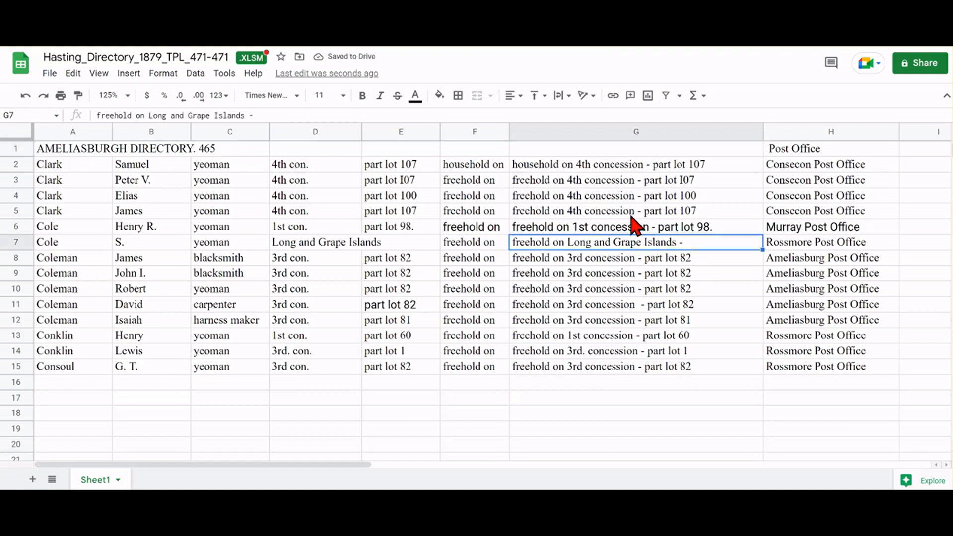
left_click(287, 115)
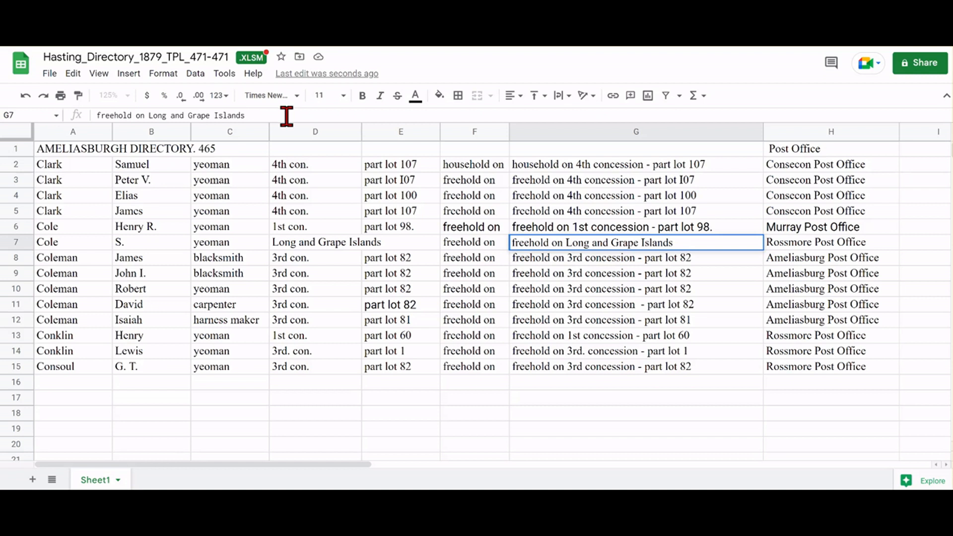
left_click(708, 312)
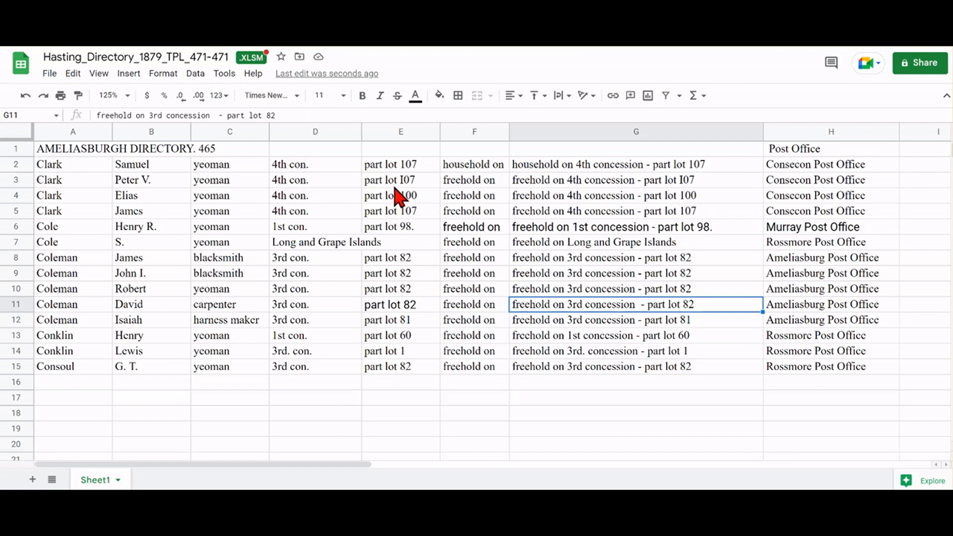
Step: Delete the separate part lot column E
left_click(309, 132)
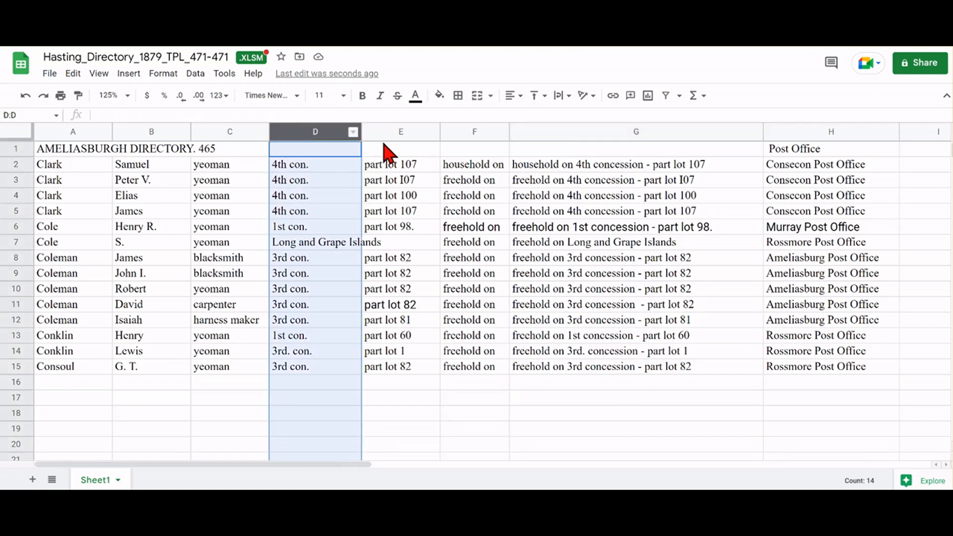
left_click(396, 132, "ctrl")
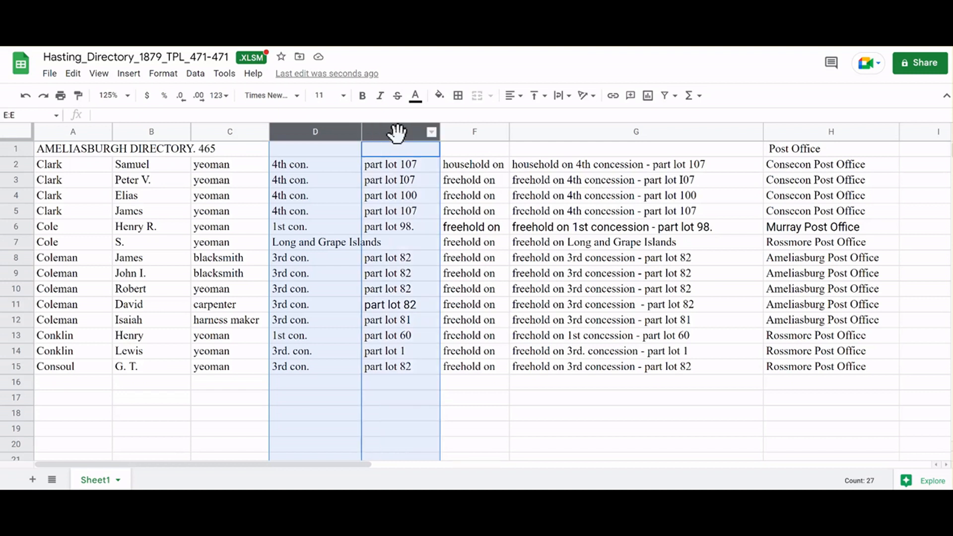
left_click(462, 133, "ctrl")
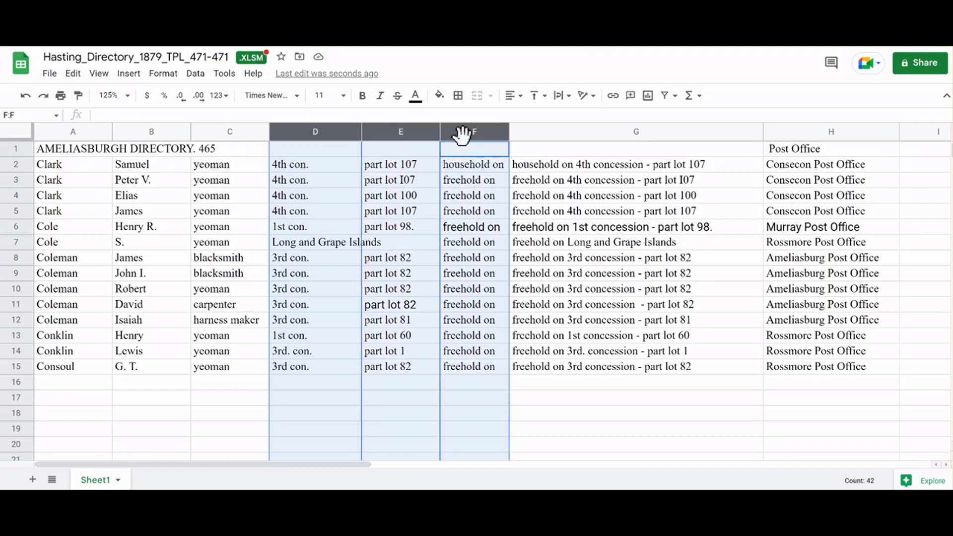
right_click(394, 192)
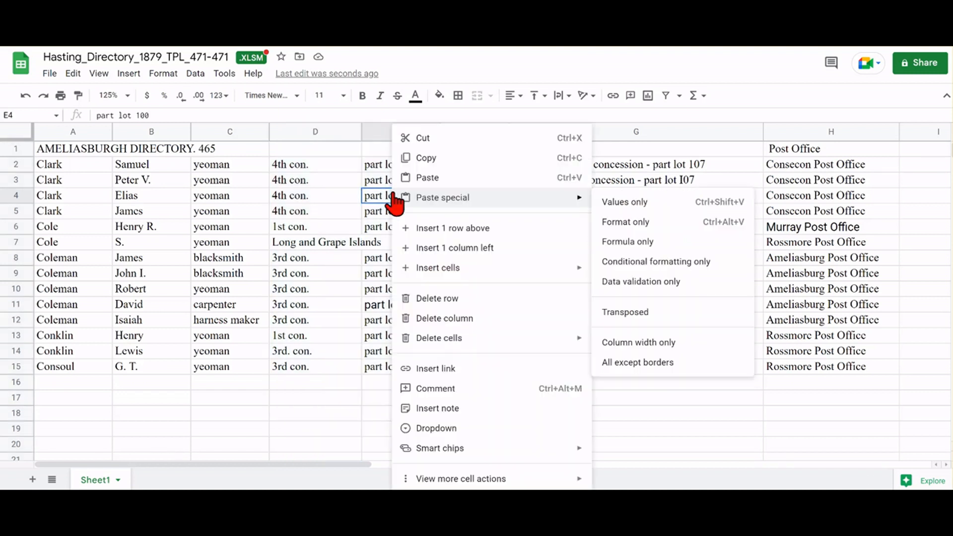
left_click(421, 321)
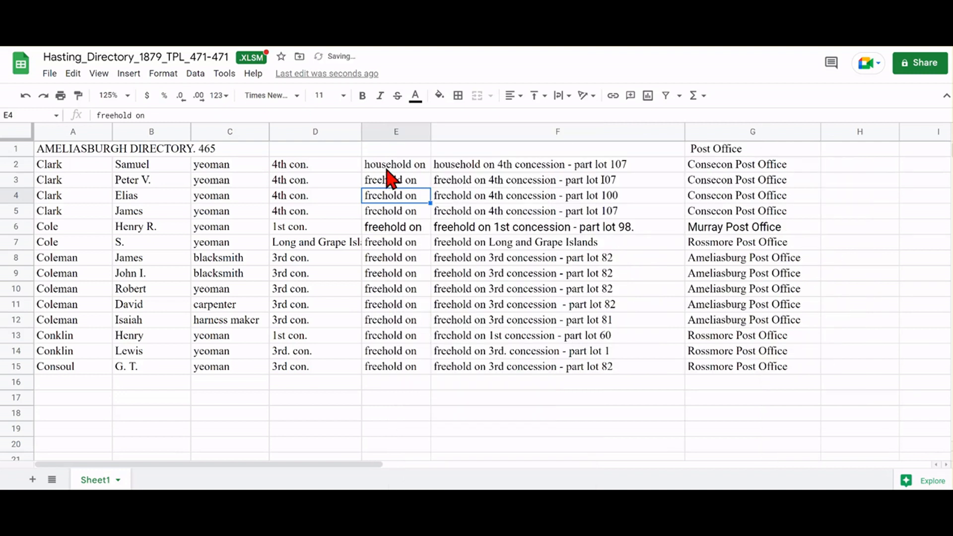
Step: Delete the separate tenure column E holding the household and freehold entries
left_click(395, 131)
left_click(390, 198)
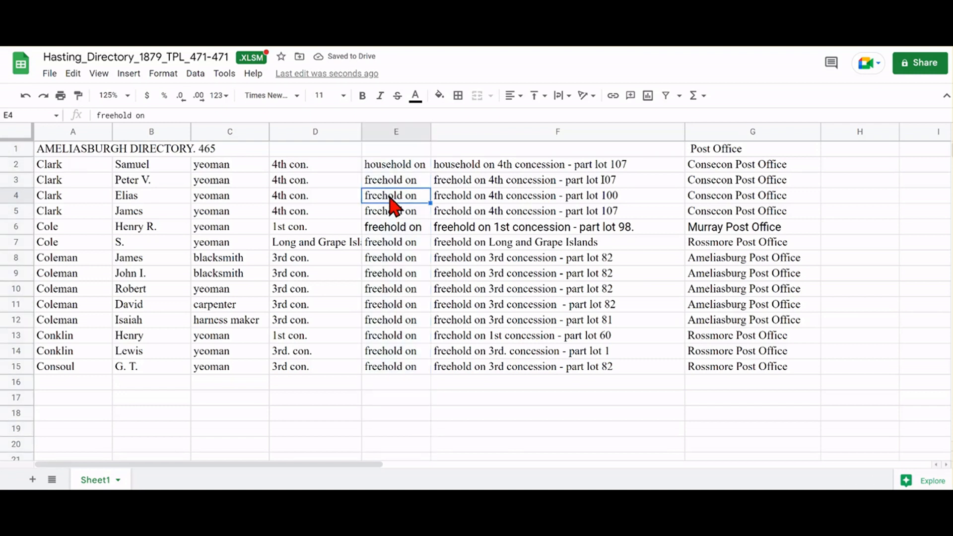
left_click(393, 131)
right_click(392, 236)
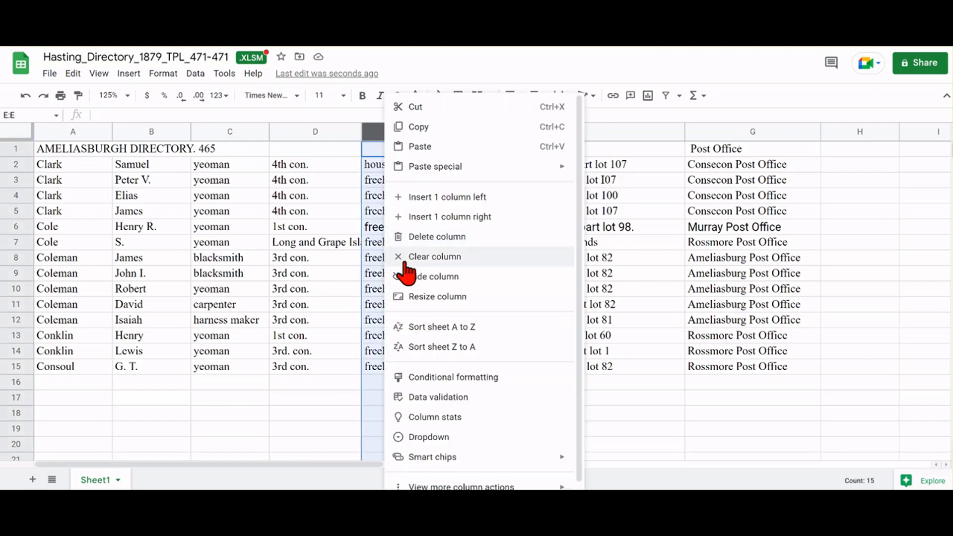
left_click(434, 238)
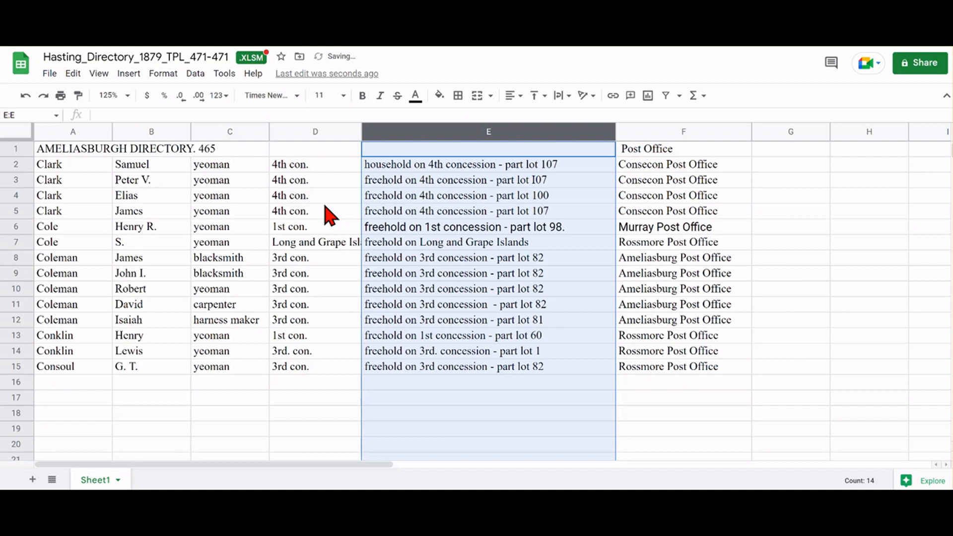
Step: Delete the separate concession column D so the occupation column sits beside the combined description
left_click(311, 131)
right_click(300, 181)
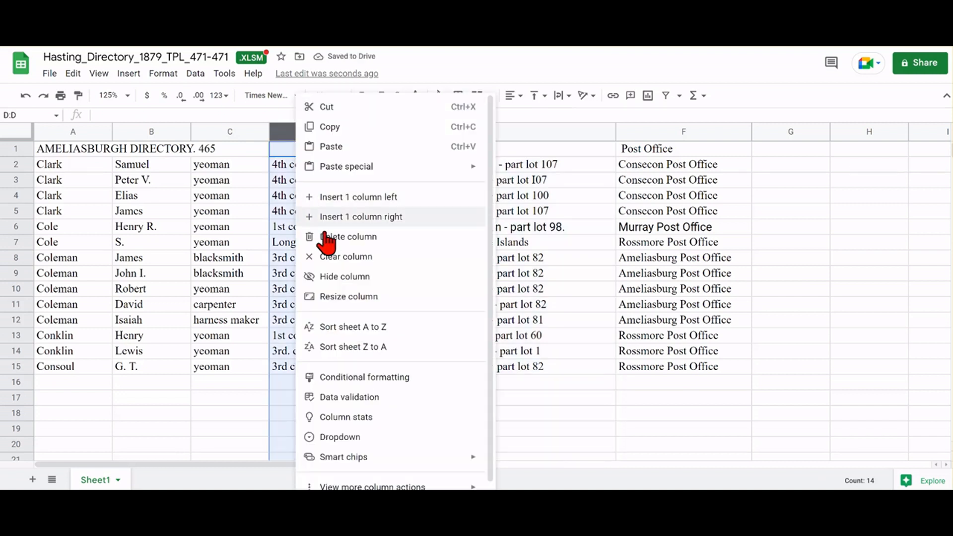
left_click(337, 239)
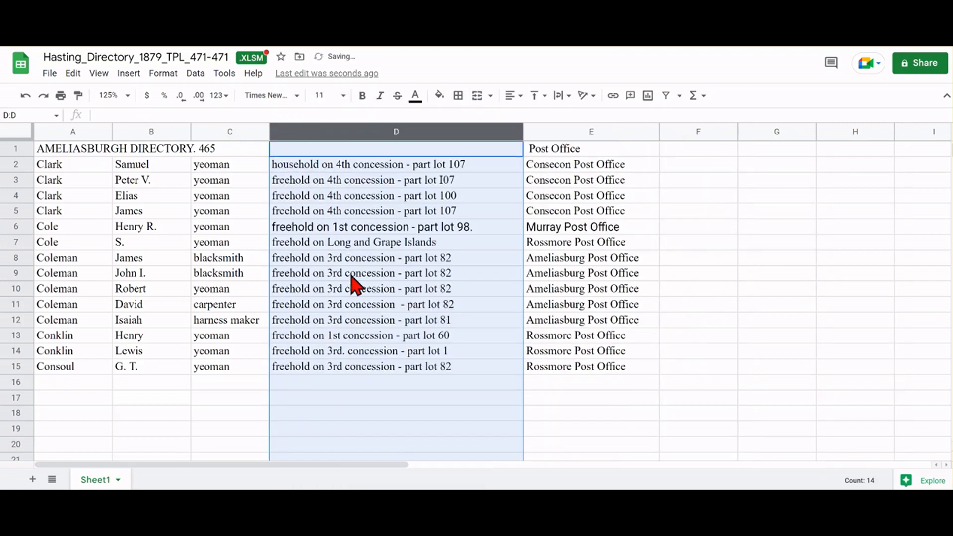
left_click(552, 419)
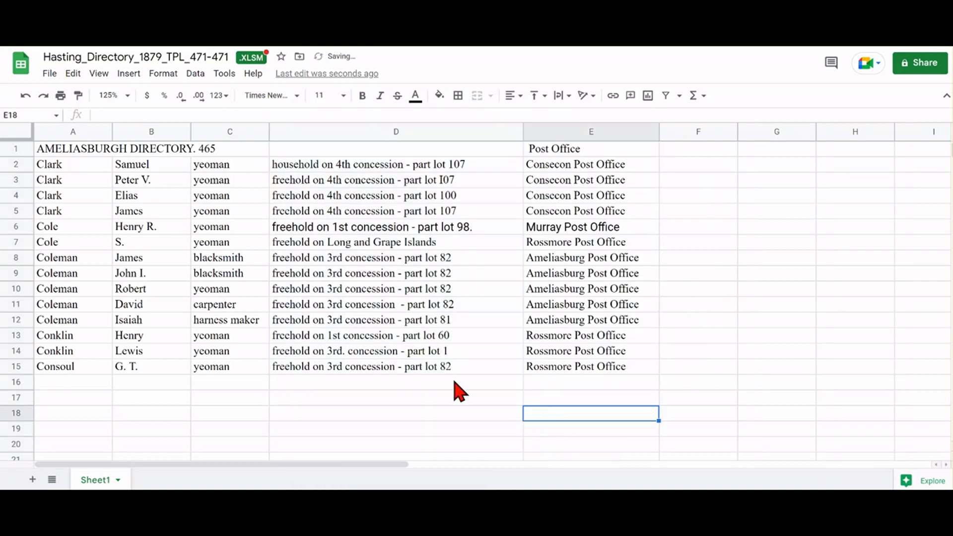
Step: Insert a row below the directory title row and enter the headers SURNAME in A2 and GIVEN NAME in B2
left_click(15, 148)
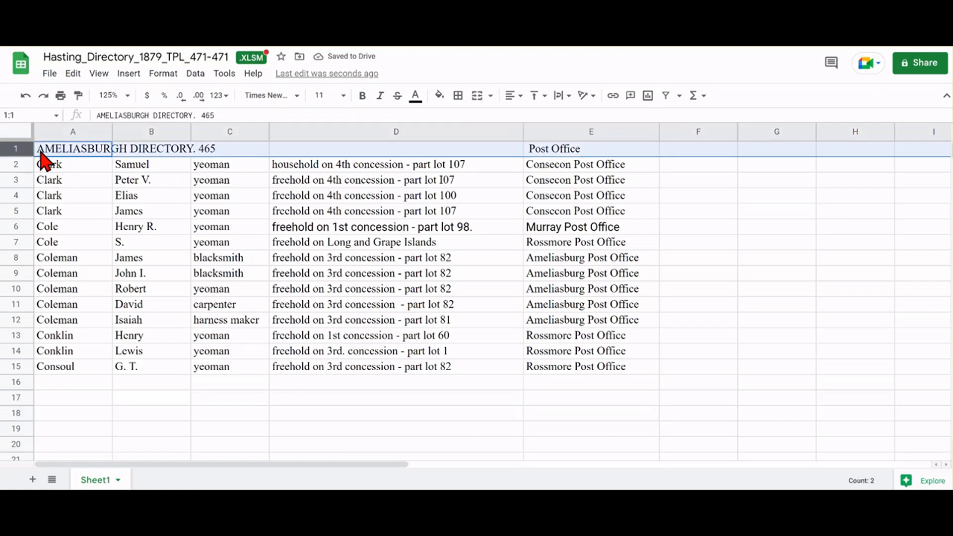
right_click(42, 152)
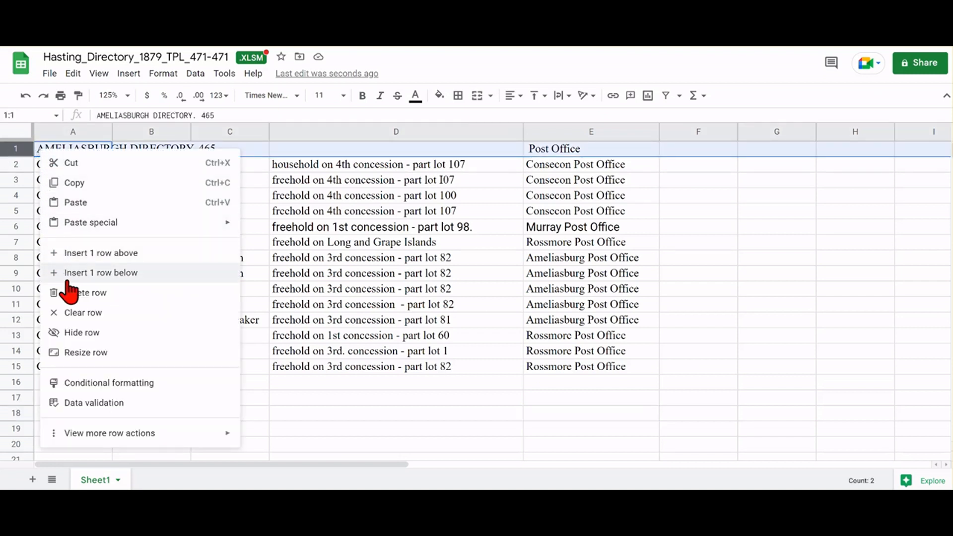
left_click(93, 273)
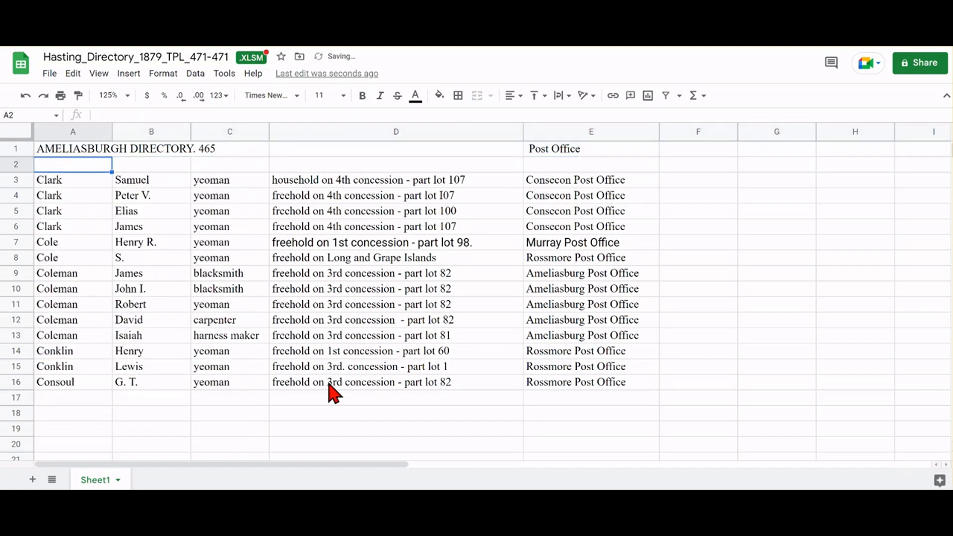
type("SURNAME")
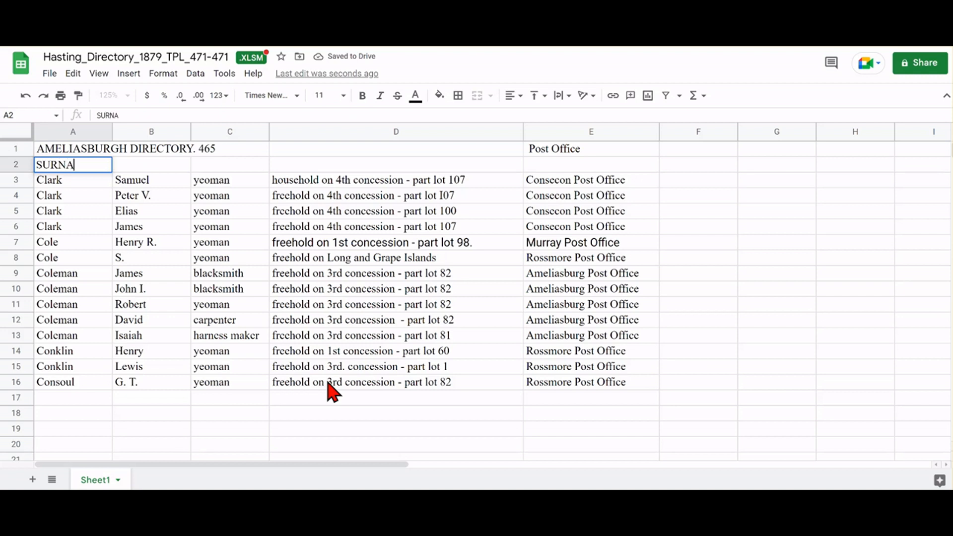
left_click(151, 166)
type("G")
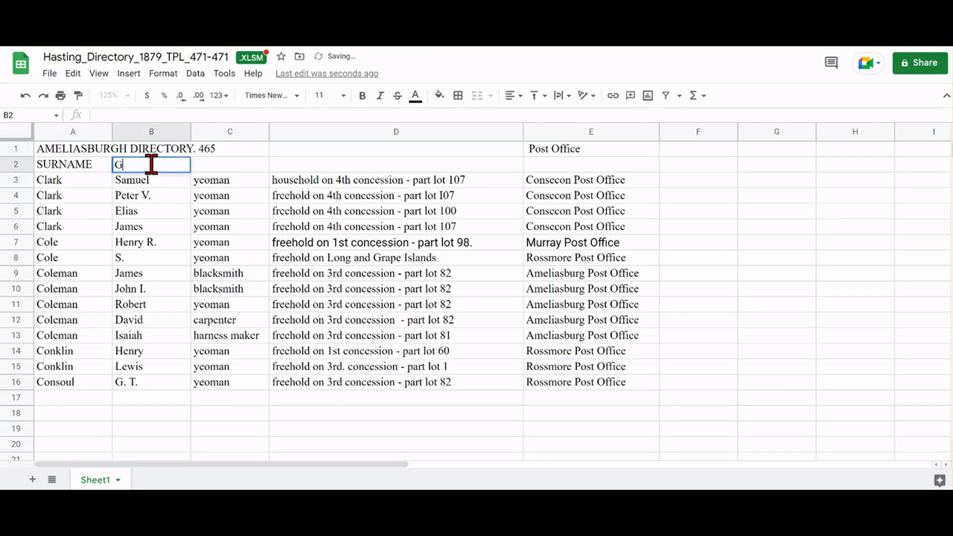
type("IVEN NAME")
Step: Enter the headers OCCUPATION in C2 and RESIDENCE in D2
left_click(224, 165)
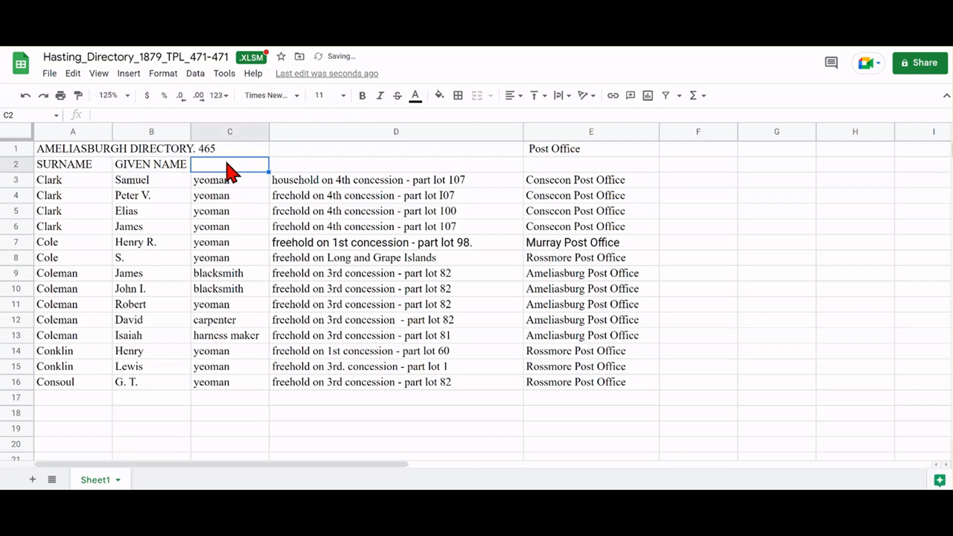
type("OCCU")
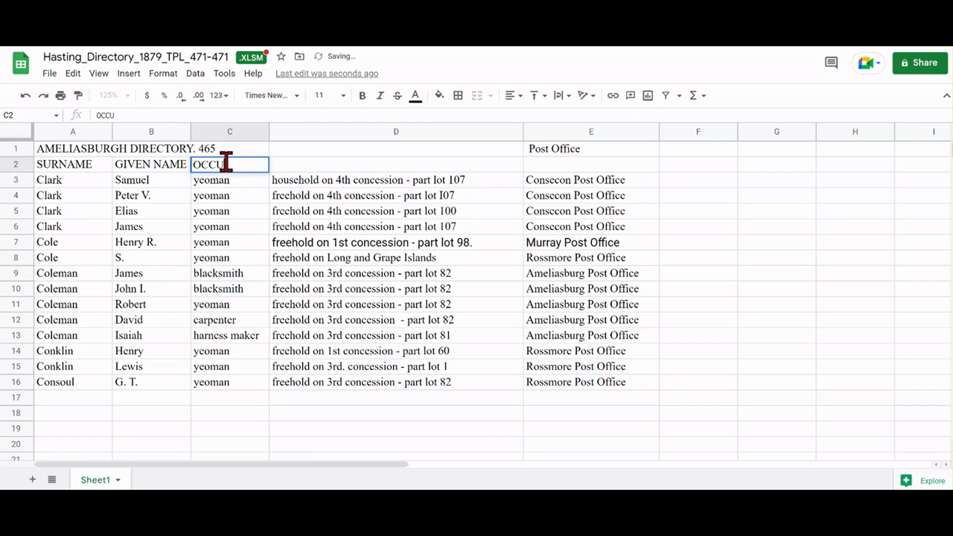
type("PATION")
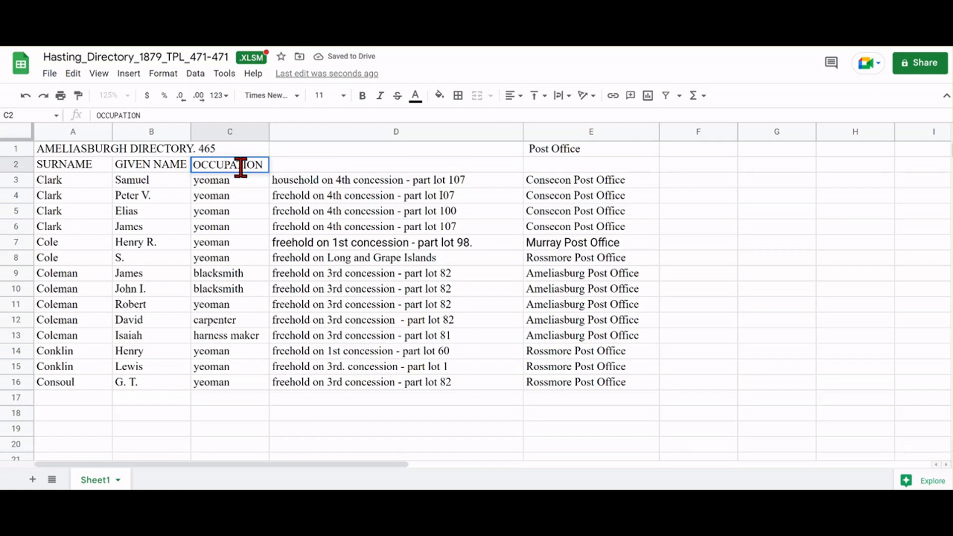
left_click(324, 164)
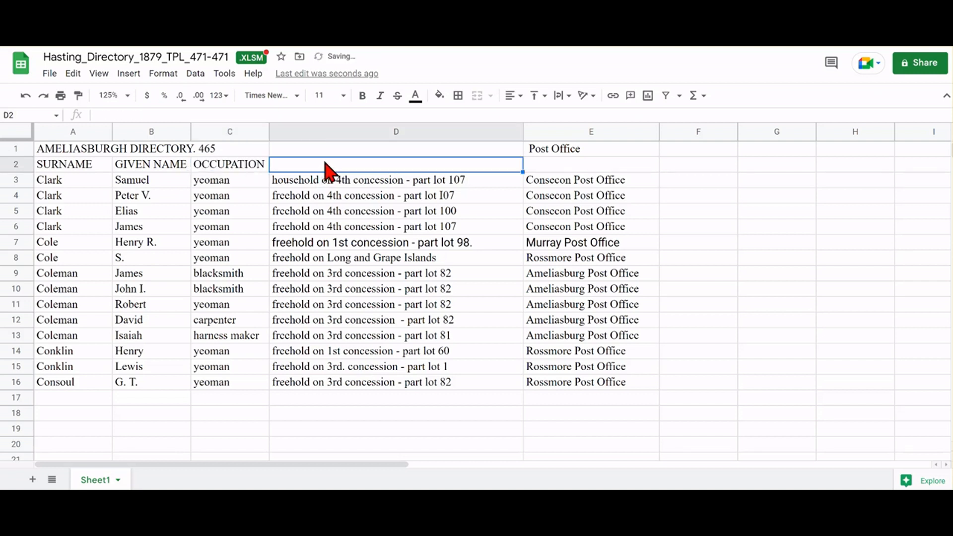
type("RESIDENCE")
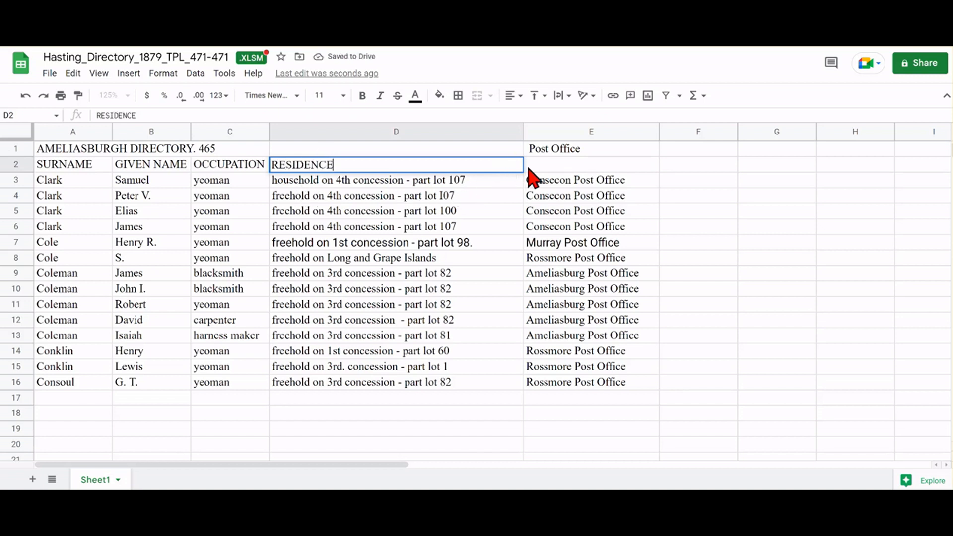
Step: Enter the header POST OFFICE in E2 and clear the leftover Post Office text from E1
left_click(543, 165)
type("POST OFFICE")
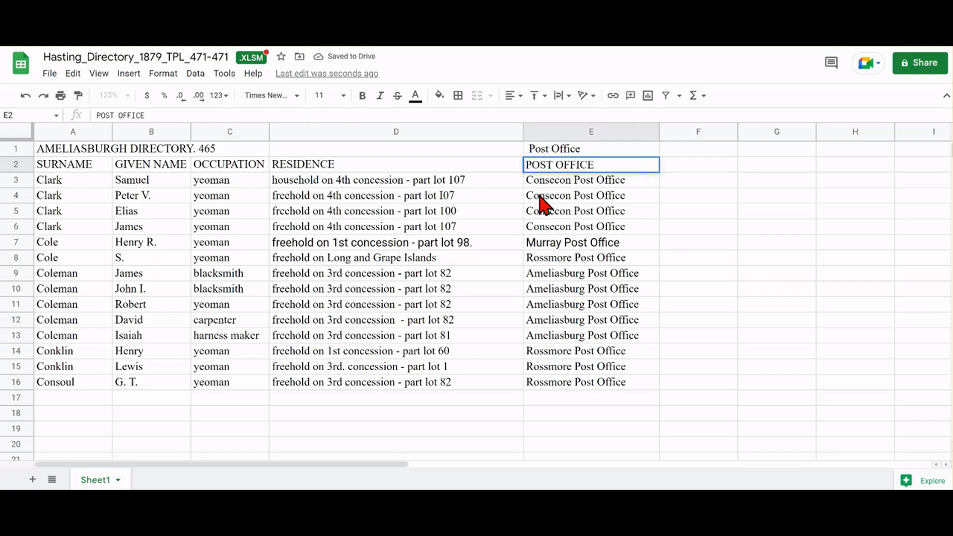
left_click(570, 149)
key("Delete")
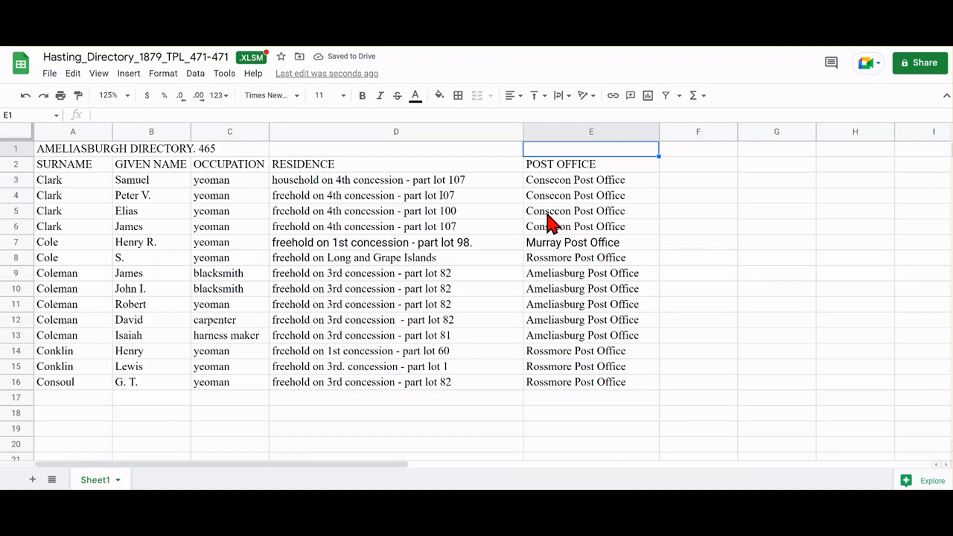
Step: Insert a column before the POST OFFICE column and enter the header MUNICIPALITY in E2
left_click(568, 134)
right_click(571, 188)
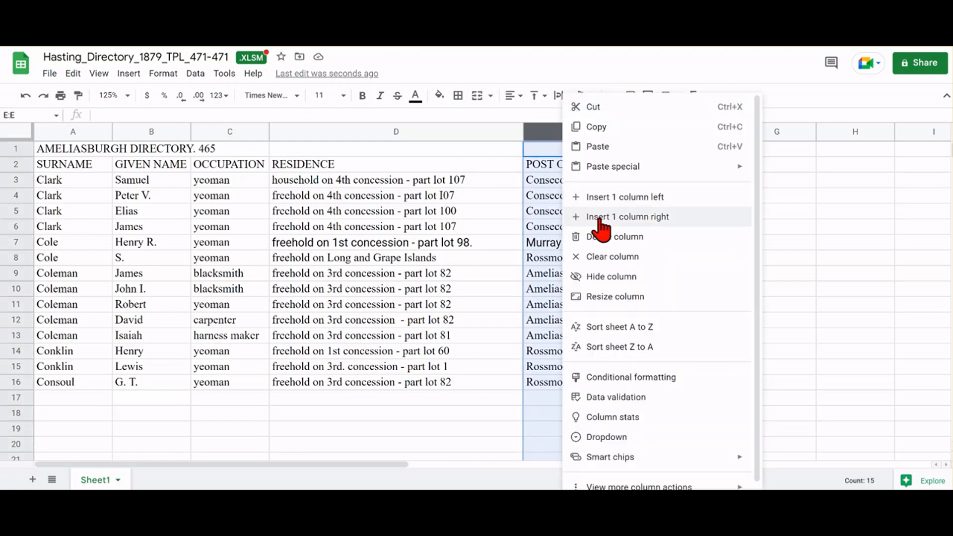
left_click(606, 199)
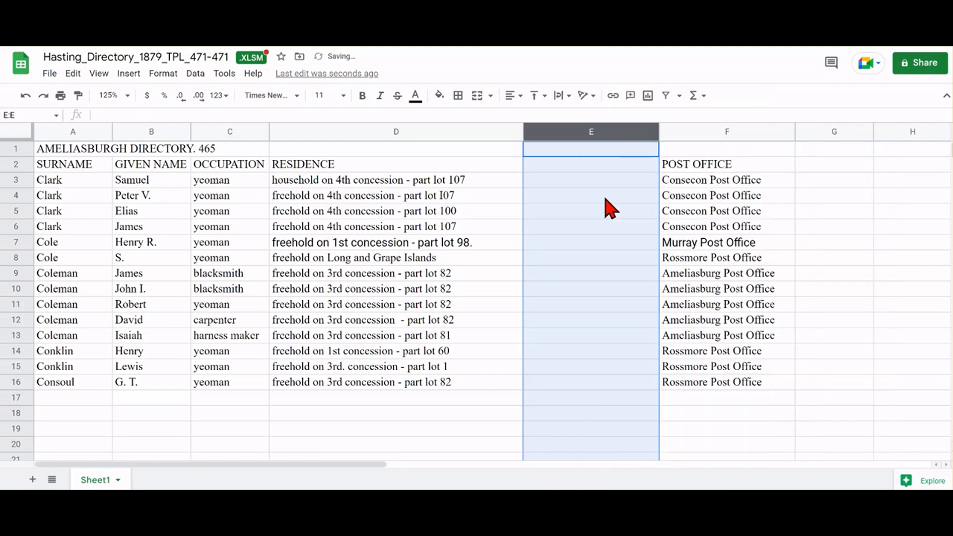
left_click(553, 165)
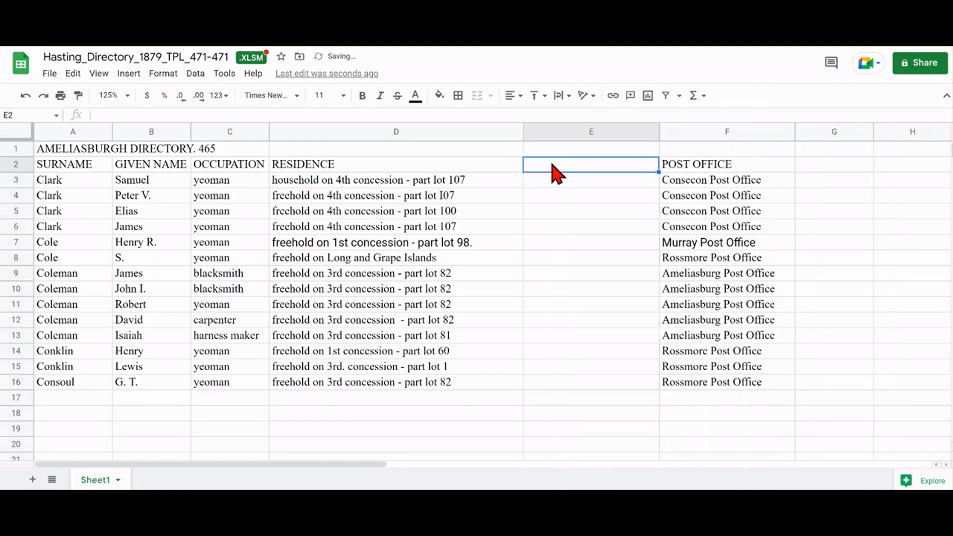
type("MUN")
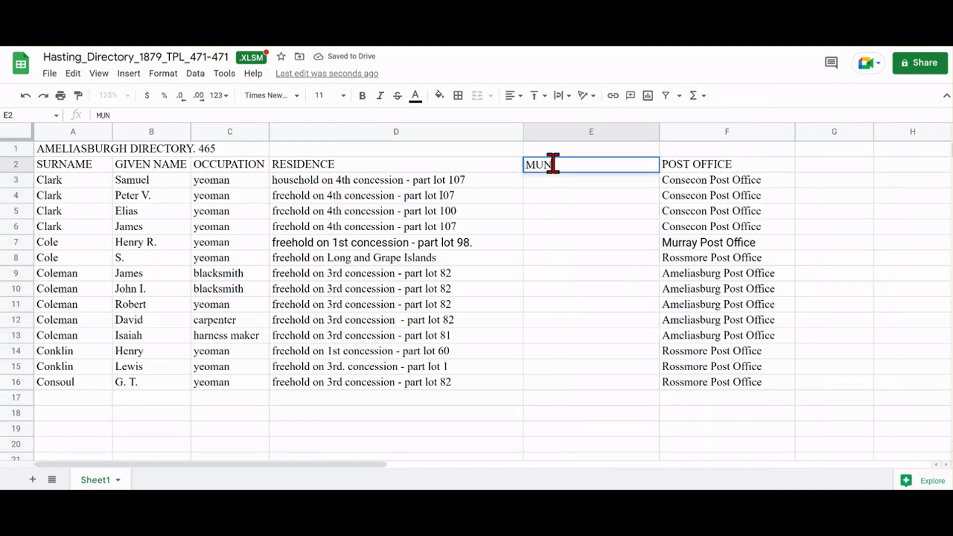
type("ICIPALITY")
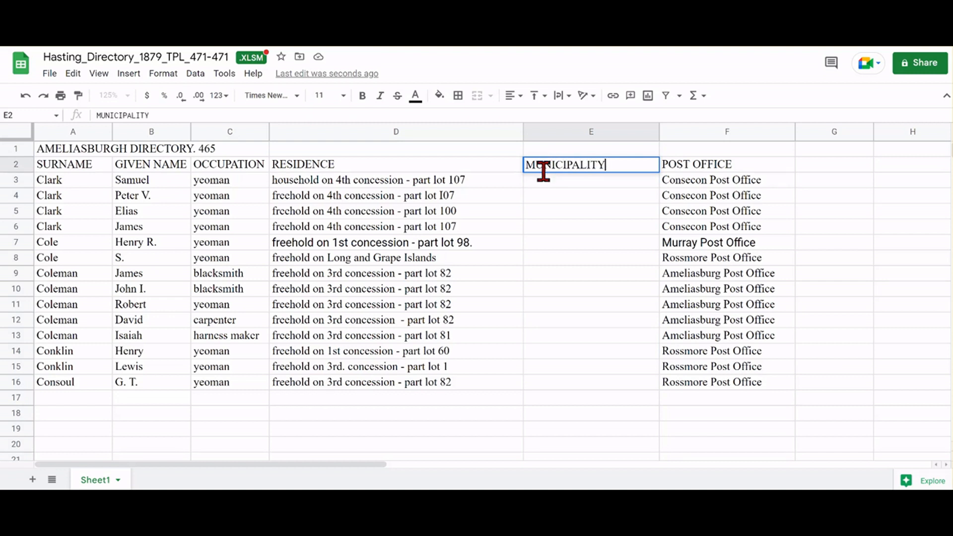
Step: Enter Ameliasburgh Township in title case as the first municipality value in E3
left_click(547, 189)
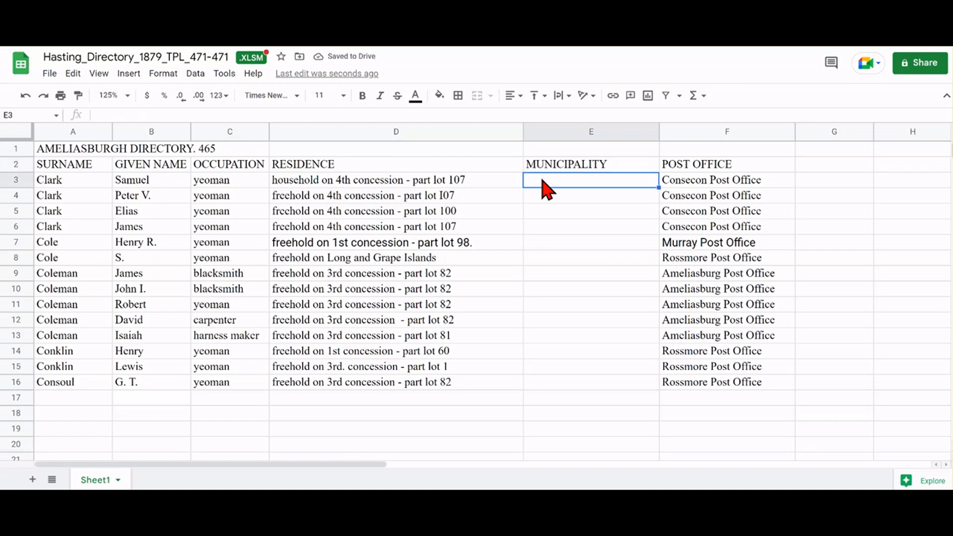
type("aMELIASBURGH tOWNSHI")
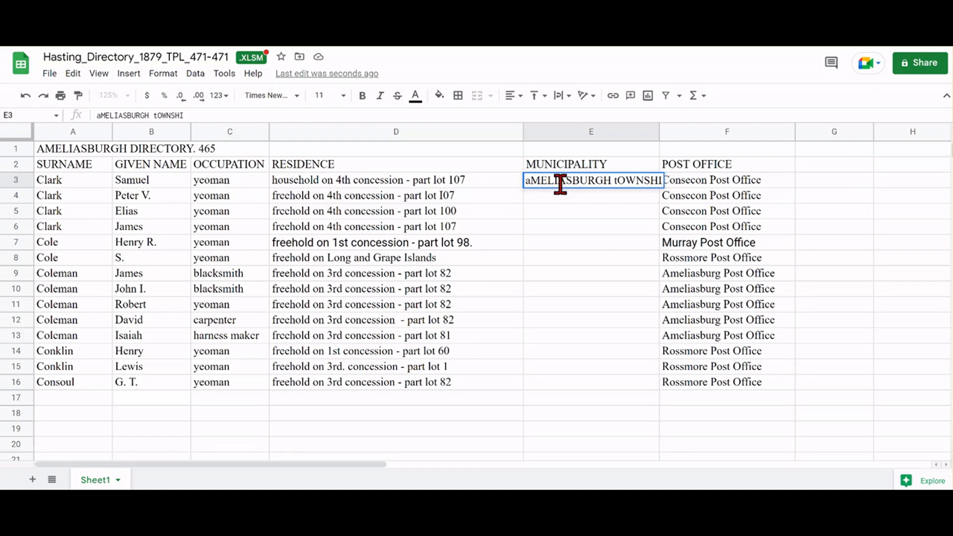
key("BackSpace")
key("BackSpace")
key("BackSpace")
key("BackSpace")
key("BackSpace")
key("BackSpace")
key("BackSpace")
key("BackSpace")
key("BackSpace")
key("BackSpace")
key("BackSpace")
key("BackSpace")
key("BackSpace")
key("BackSpace")
key("BackSpace")
key("BackSpace")
key("BackSpace")
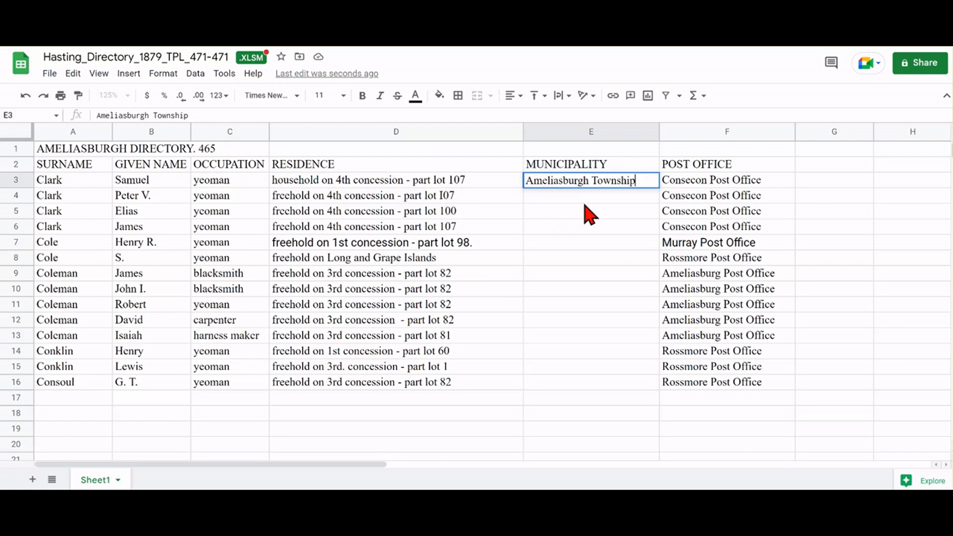
Step: Fill the township name from E3 down through E16
left_click(639, 192)
left_click(643, 183)
left_click_drag(658, 187, 666, 389)
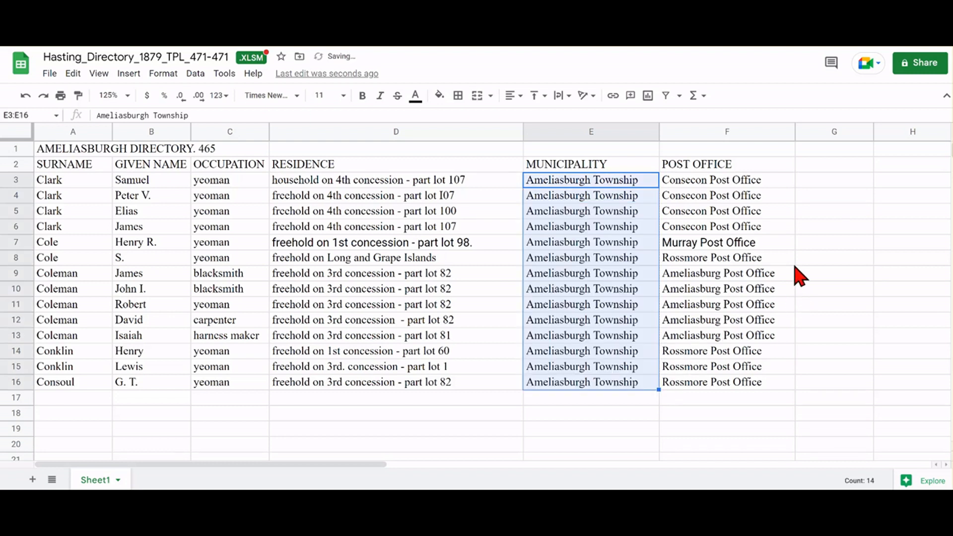
Step: Enter the header PAGE in G2 and the page number 465 in G3
left_click(831, 169)
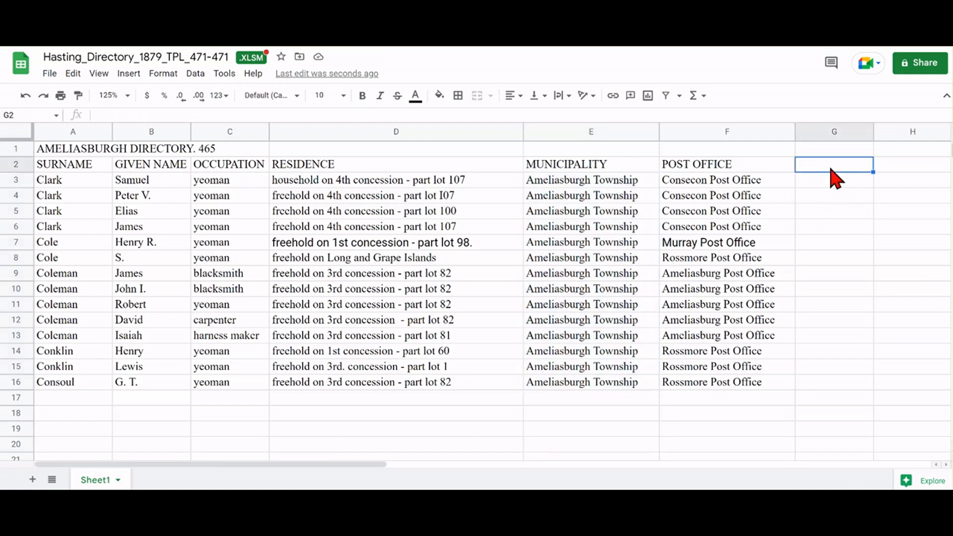
type("PAGE")
key("Return")
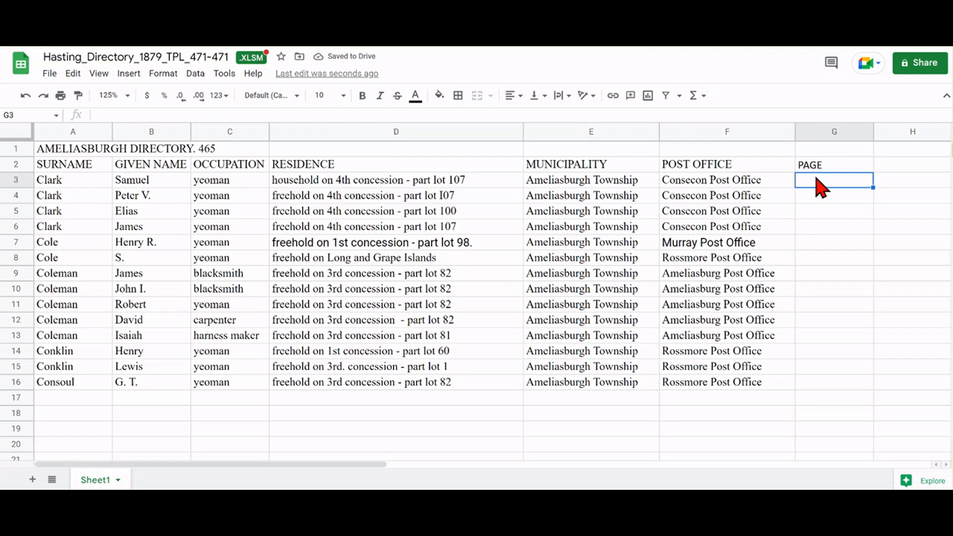
type("465")
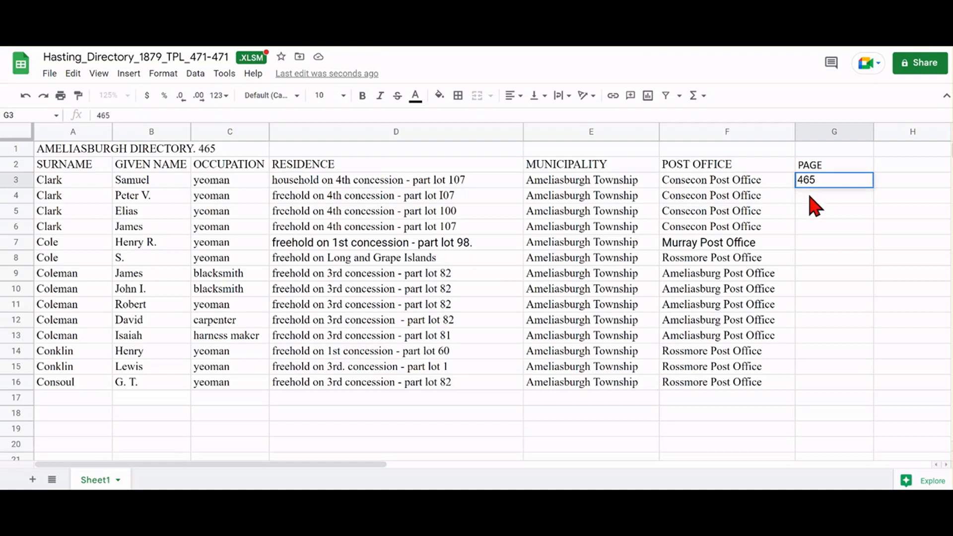
key("Return")
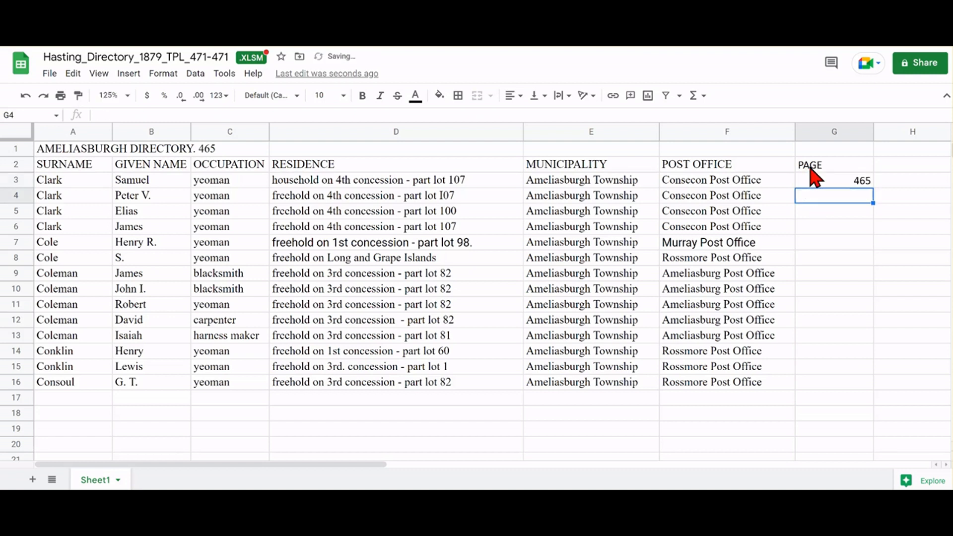
Step: Left-align the PAGE column and fill 465 from G3 down through G16
left_click(826, 133)
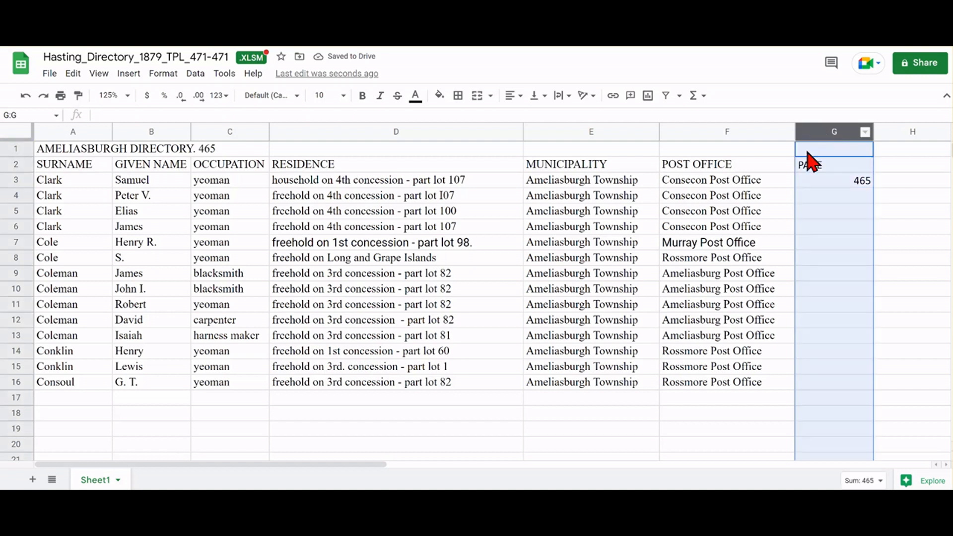
left_click(520, 97)
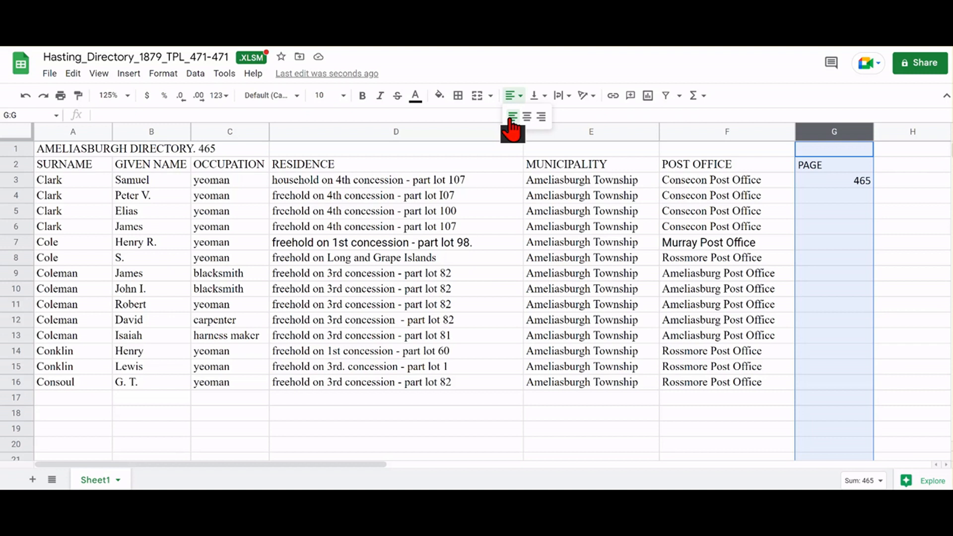
left_click(512, 117)
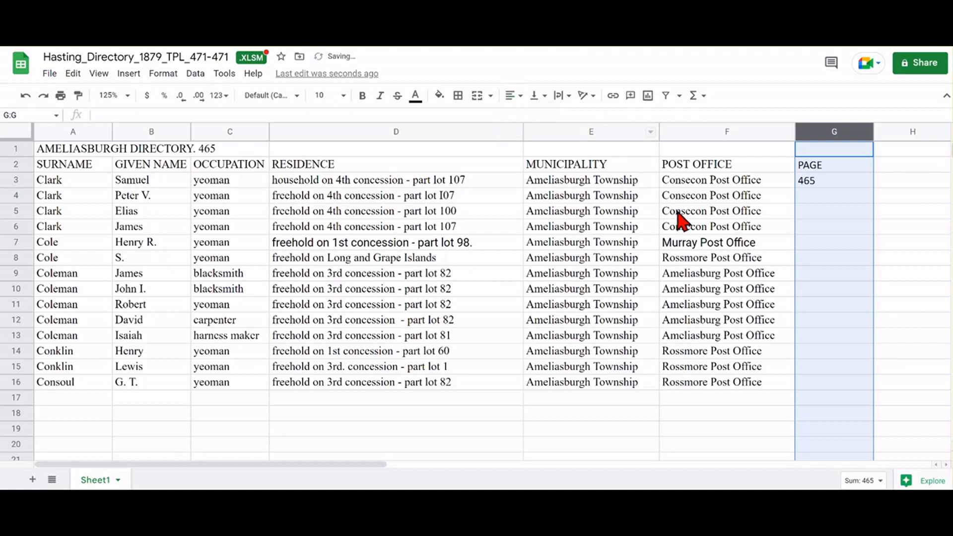
left_click(827, 190)
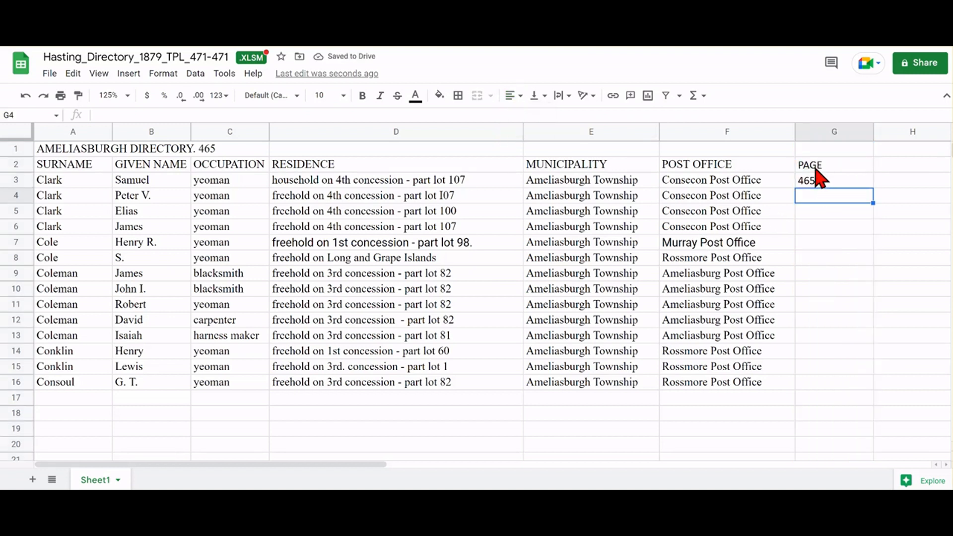
key("Up")
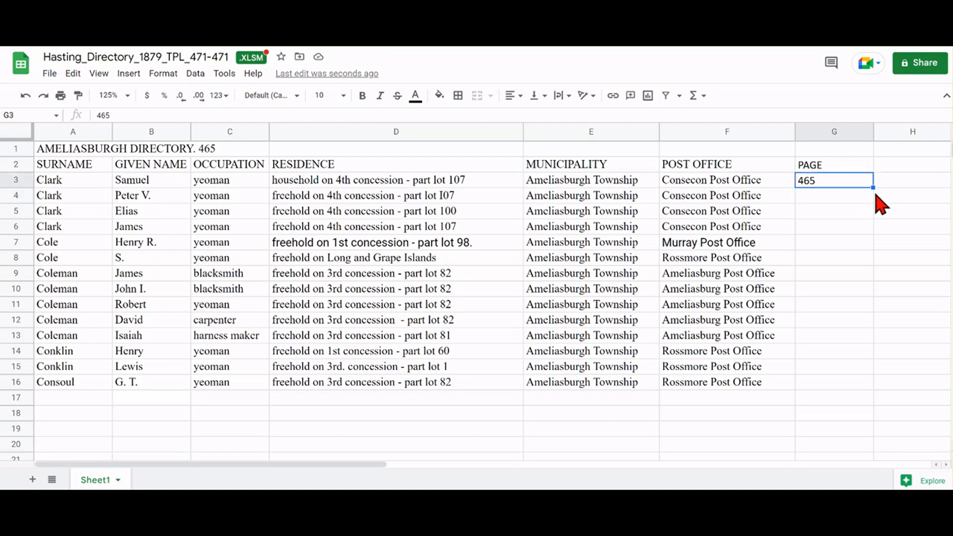
left_click_drag(873, 187, 866, 386)
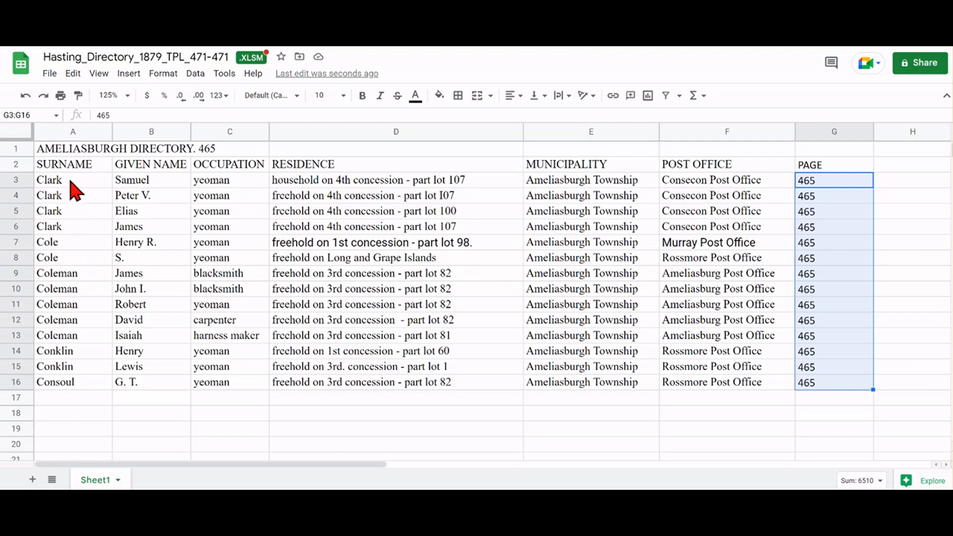
Step: Insert a blank column on each side of the GIVEN NAME column and widen the new column B
left_click(68, 132)
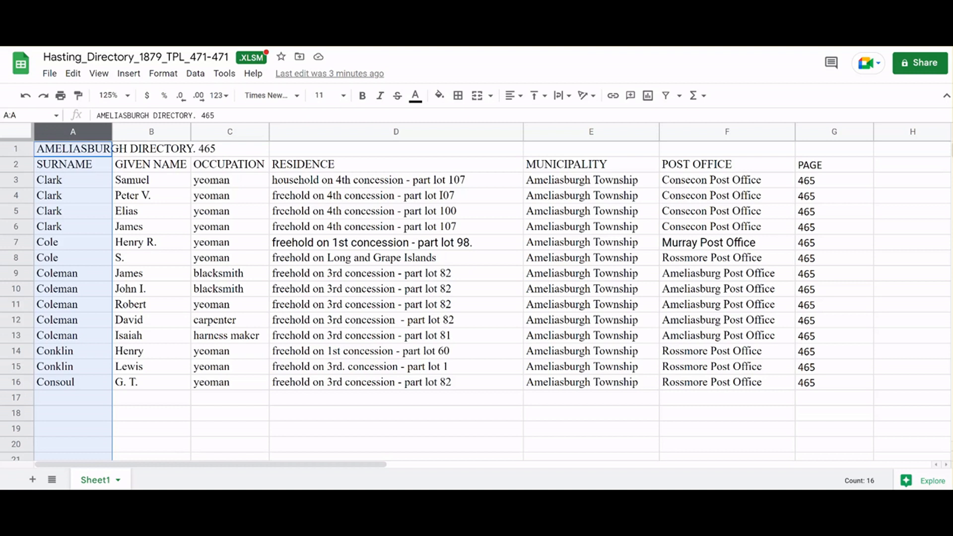
left_click(133, 131)
right_click(158, 180)
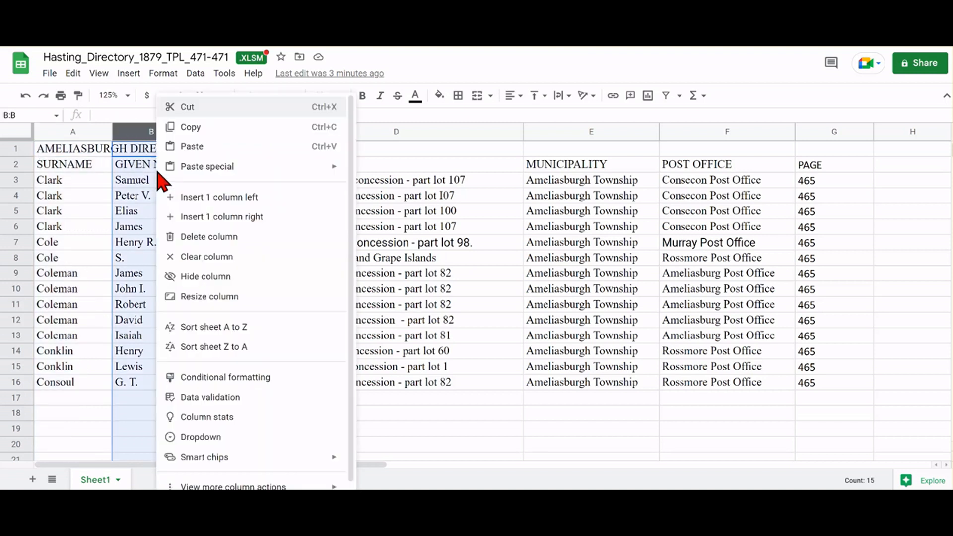
left_click(189, 217)
left_click(149, 131)
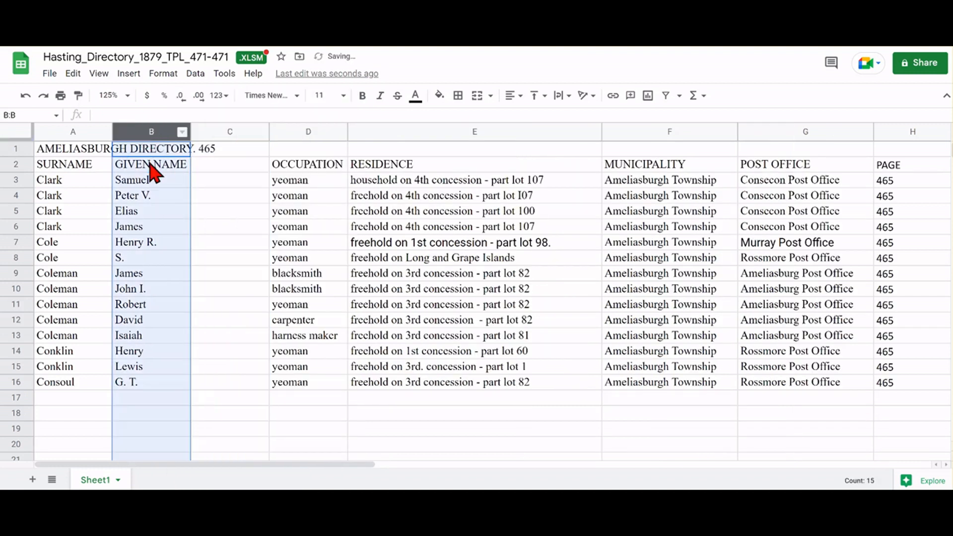
right_click(154, 174)
left_click(193, 197)
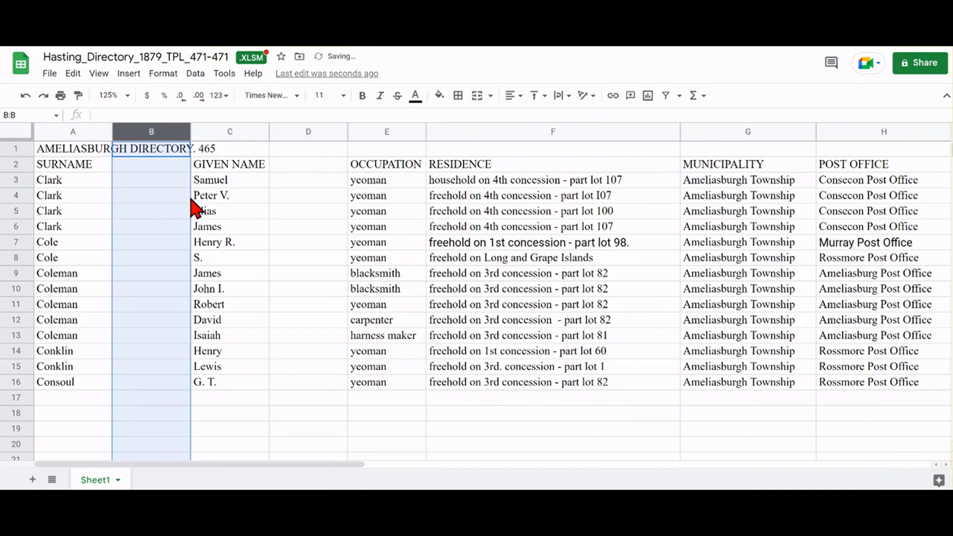
left_click_drag(189, 129, 234, 130)
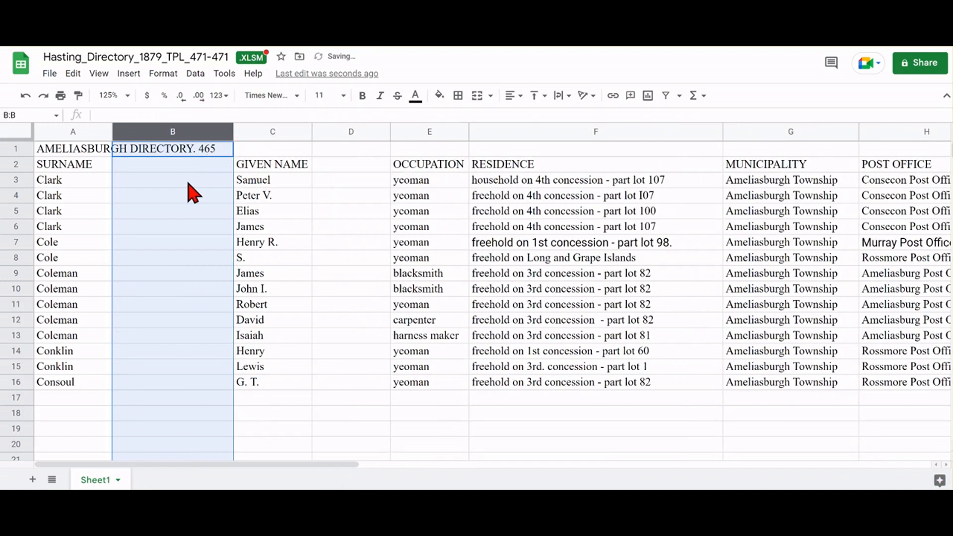
Step: Remove the directory title text from A1, keeping only 465
left_click(75, 152)
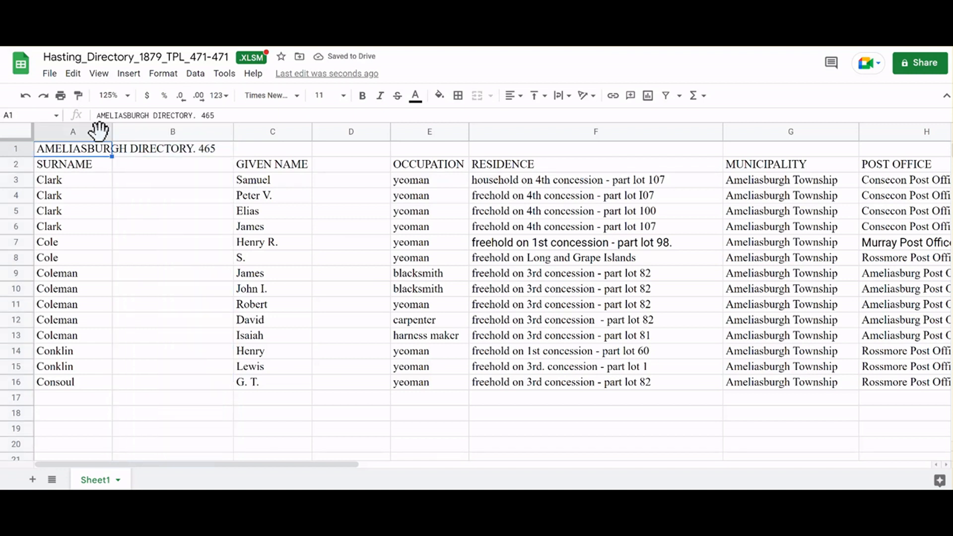
left_click_drag(201, 115, 96, 118)
key("BackSpace")
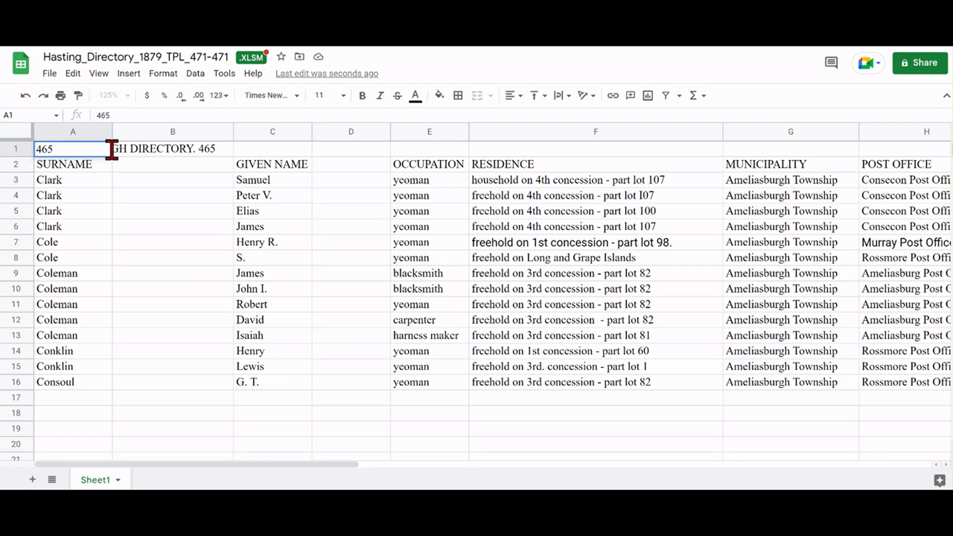
Step: Enter the formula =upper(a1) in B1 and accept the suggested autofill for B2 through B16
left_click(129, 150)
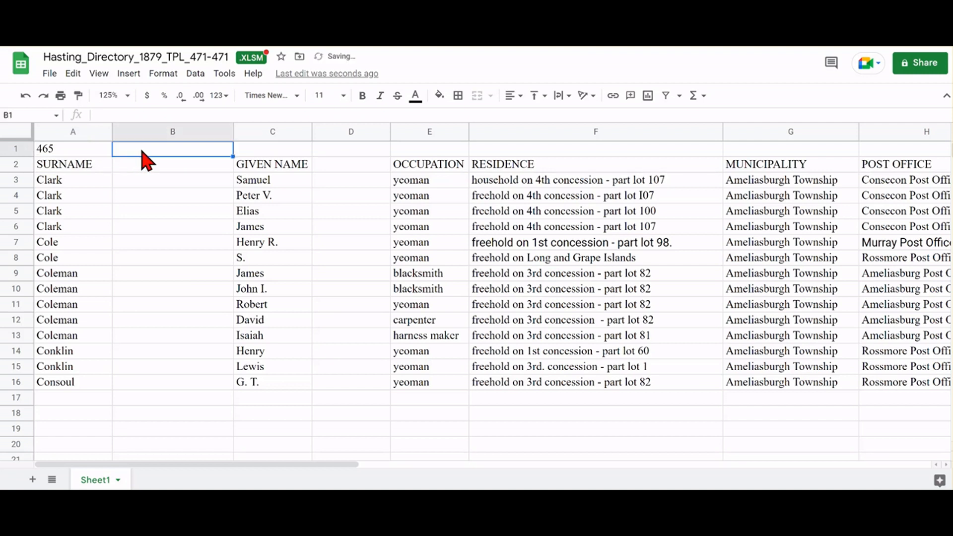
type("=u")
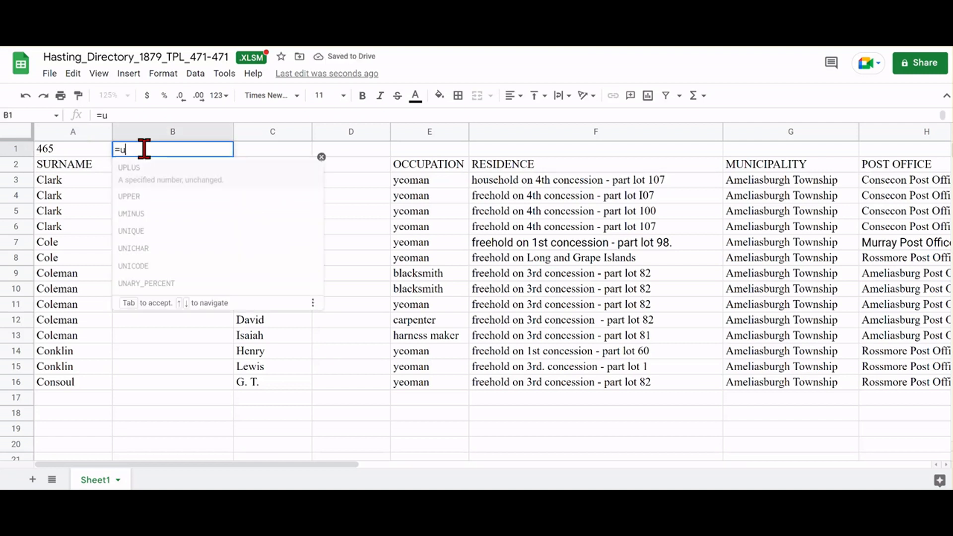
type("pper")
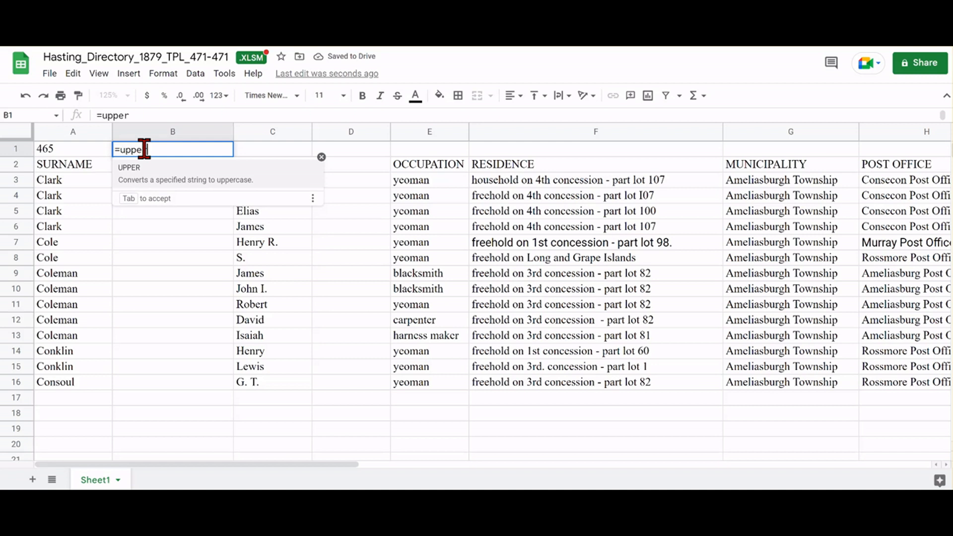
type("(")
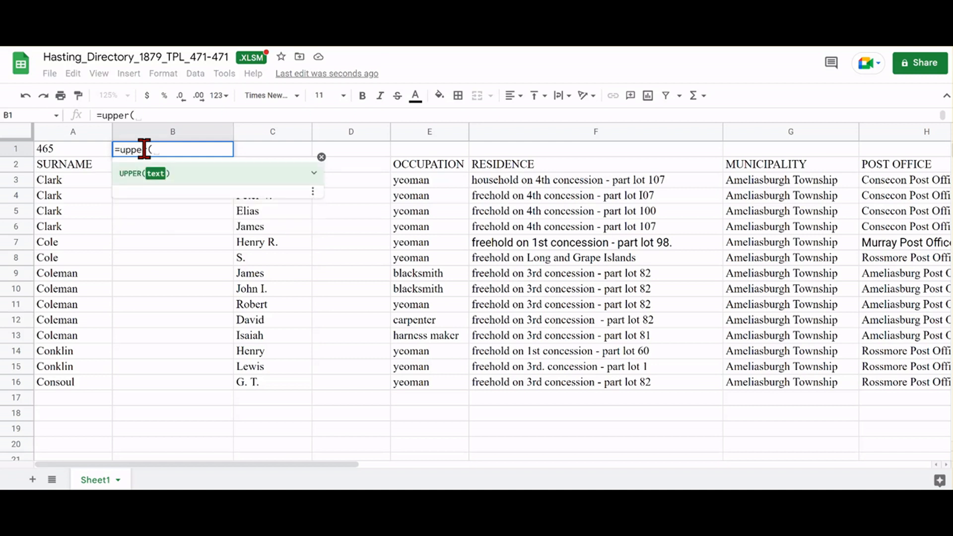
type("a1")
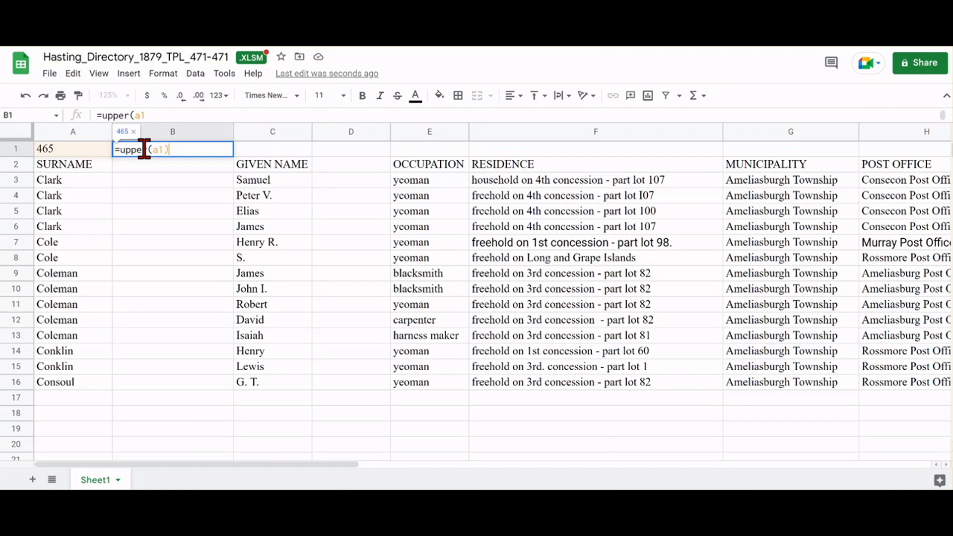
key("Return")
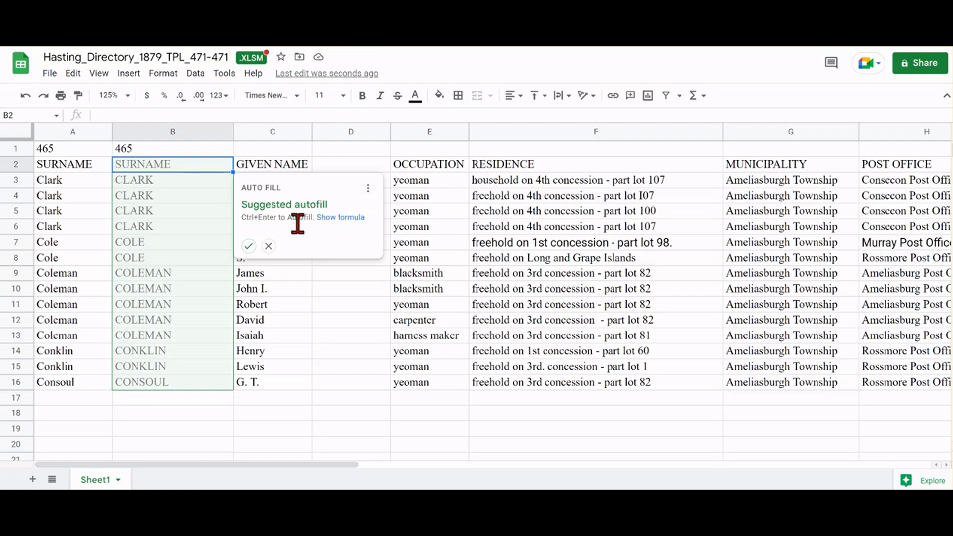
left_click(249, 246)
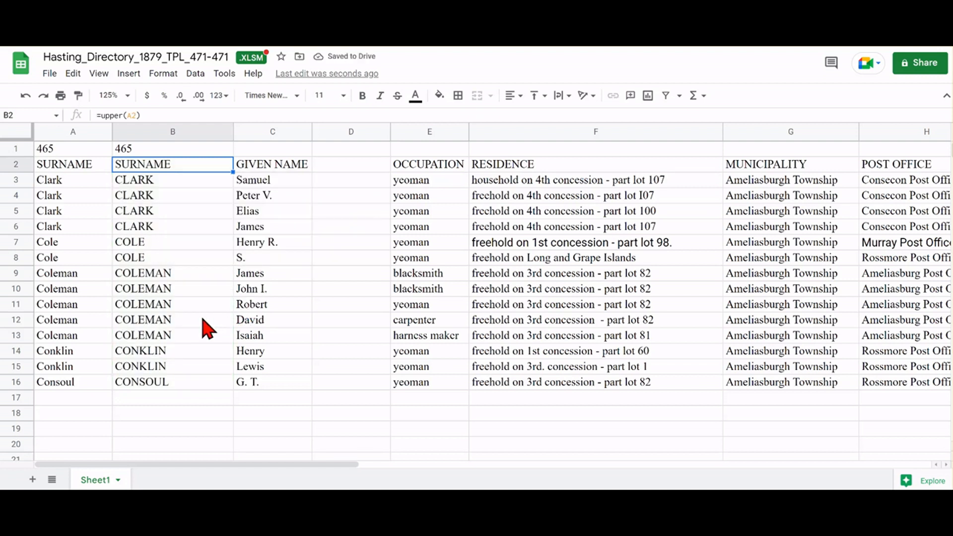
Step: Copy the uppercase surname formula column B and paste it as values only over column A, starting at A1
left_click(163, 132)
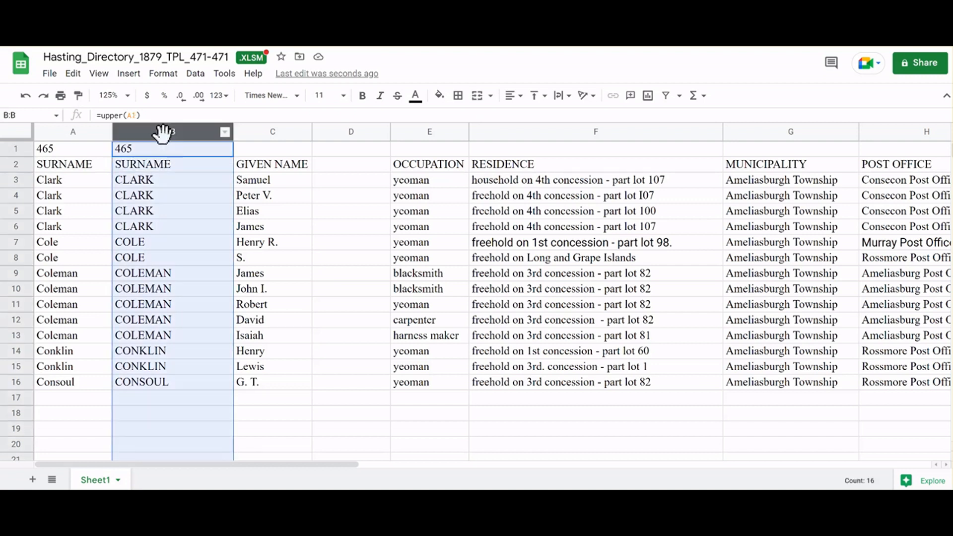
key("ctrl+c")
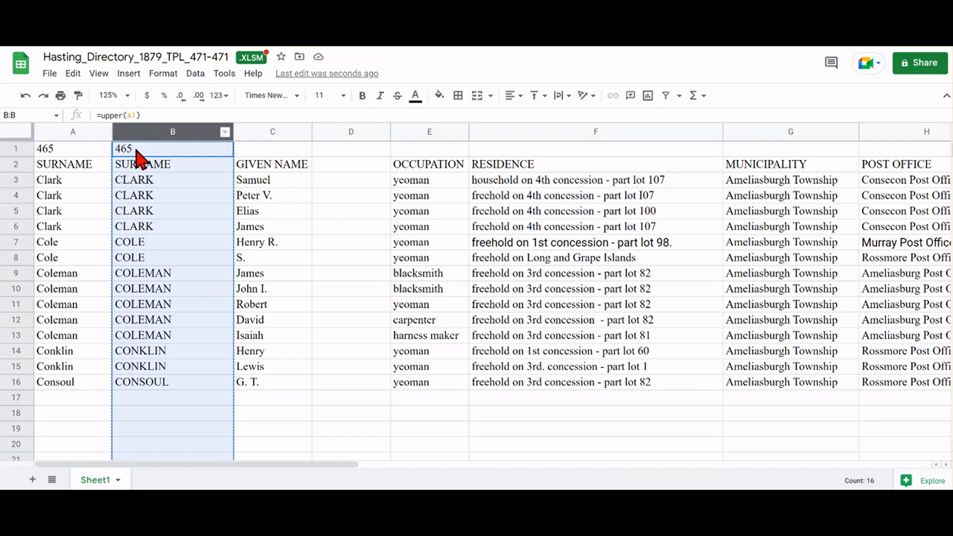
left_click(81, 150)
right_click(82, 151)
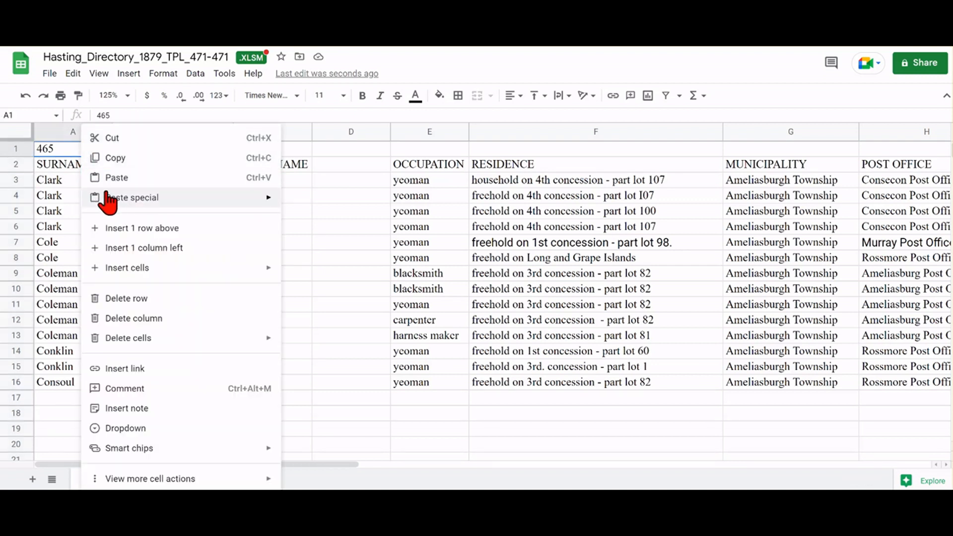
mouse_move(116, 203)
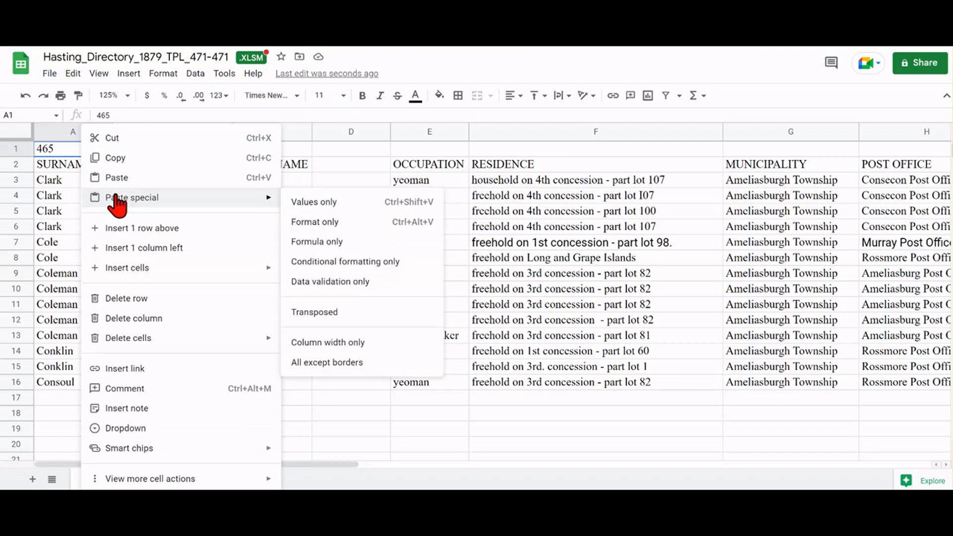
left_click(293, 202)
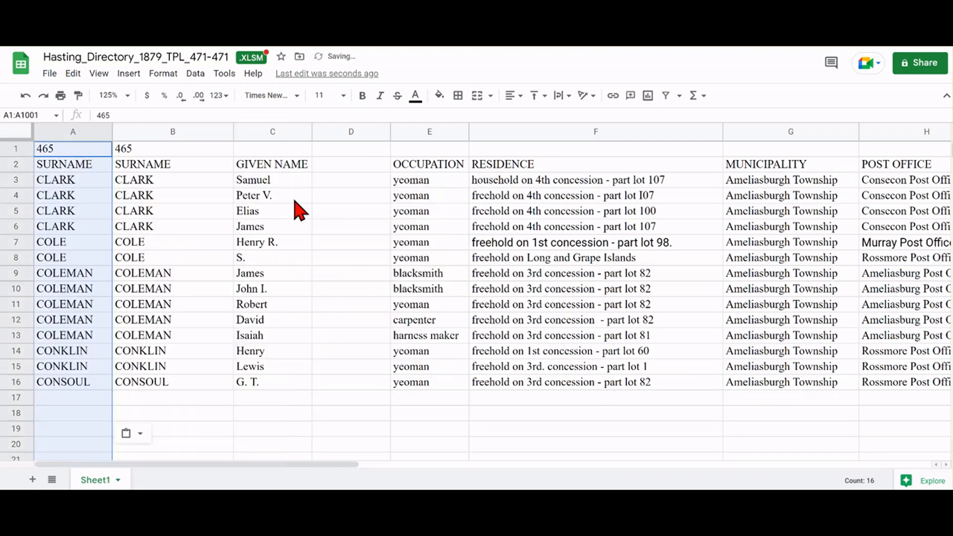
left_click(141, 230)
left_click(99, 199)
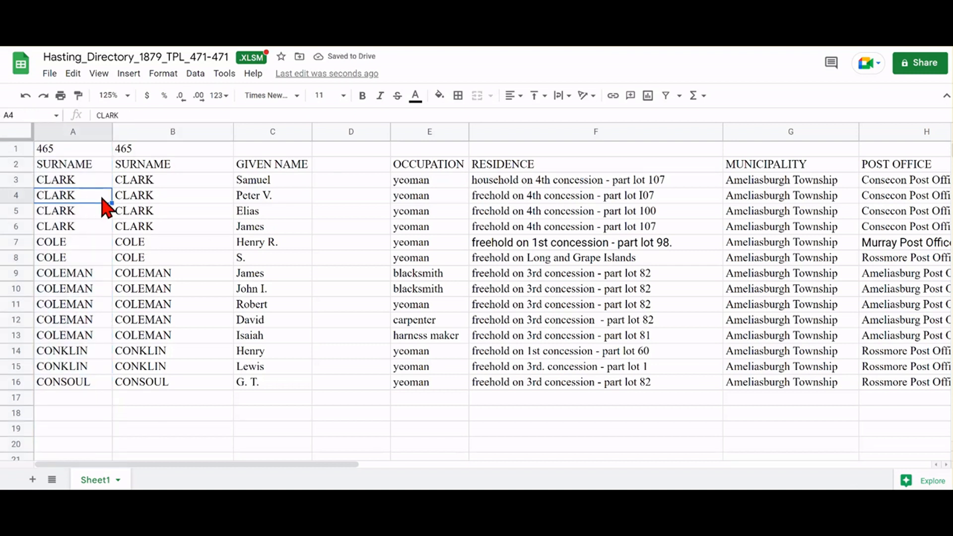
left_click(127, 196)
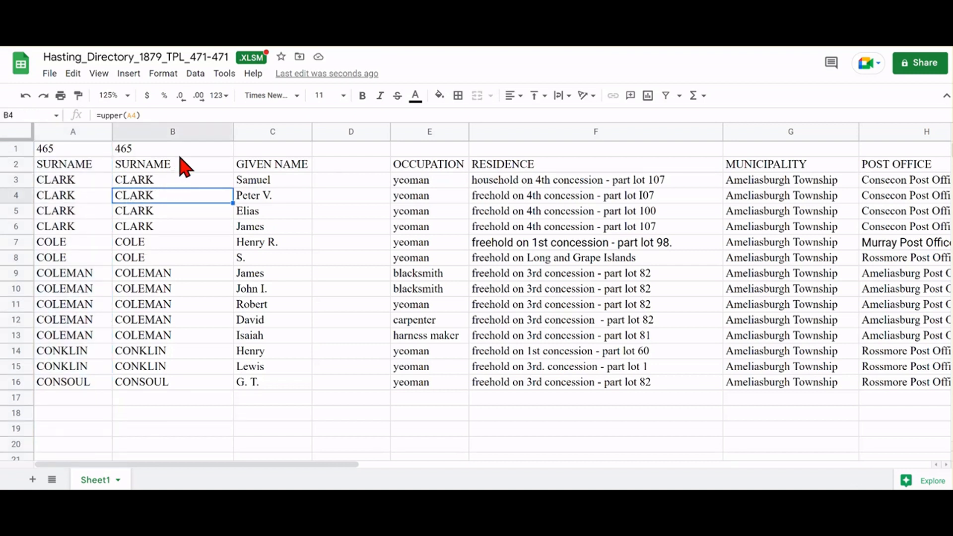
Step: Delete the uppercase formula column B and the blank column between GIVEN NAME and OCCUPATION
left_click(183, 133)
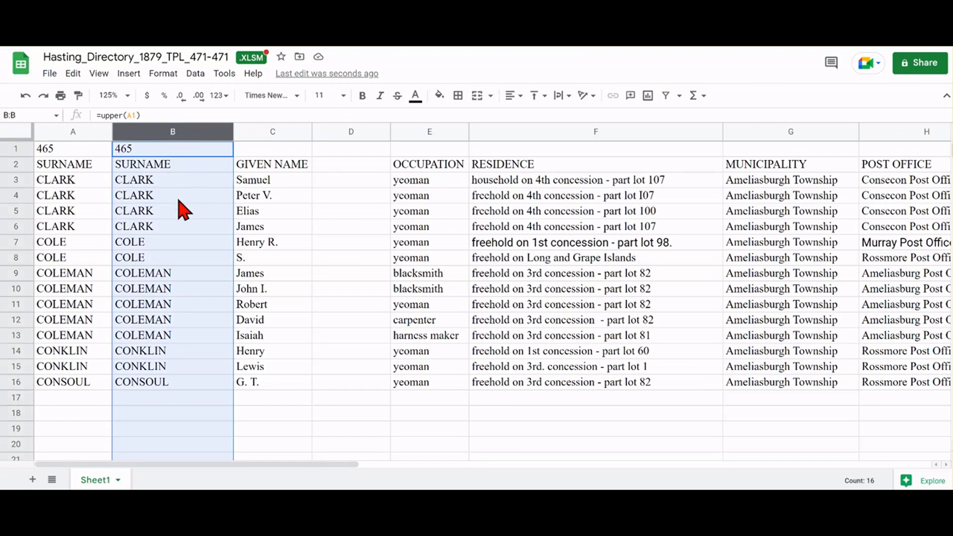
right_click(185, 248)
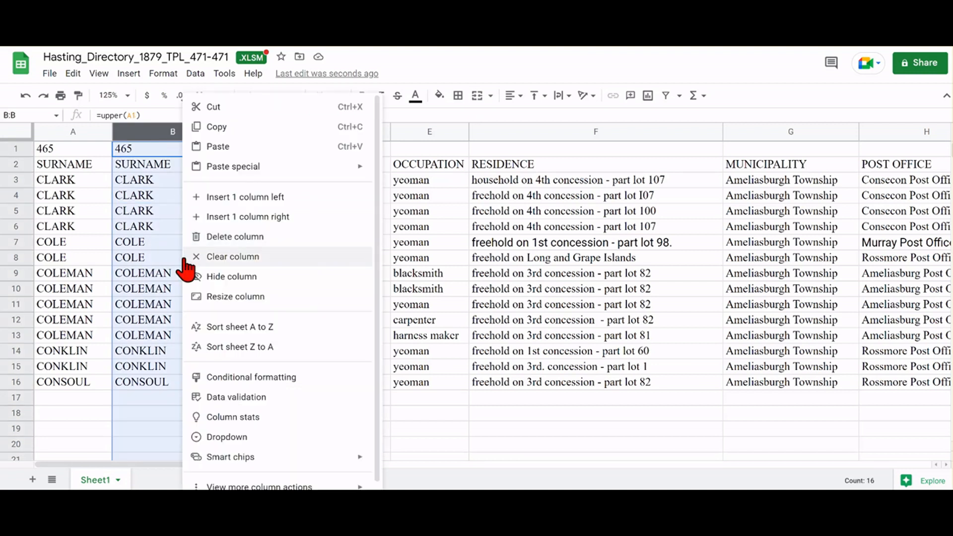
left_click(219, 242)
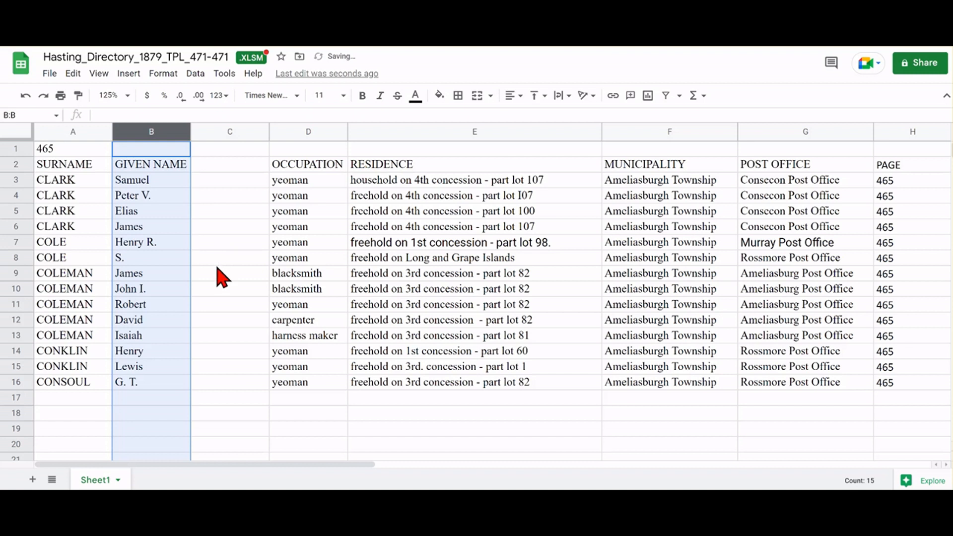
left_click(230, 370)
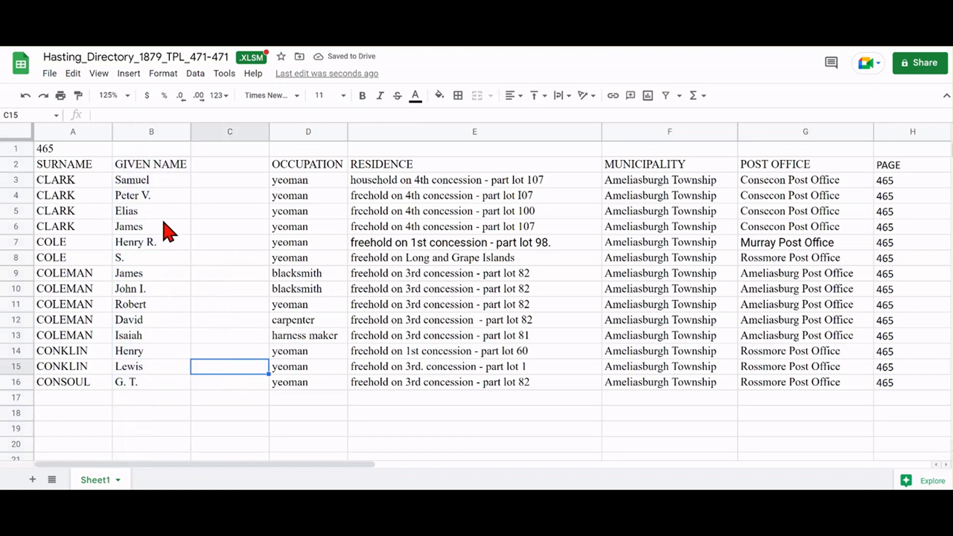
left_click(230, 132)
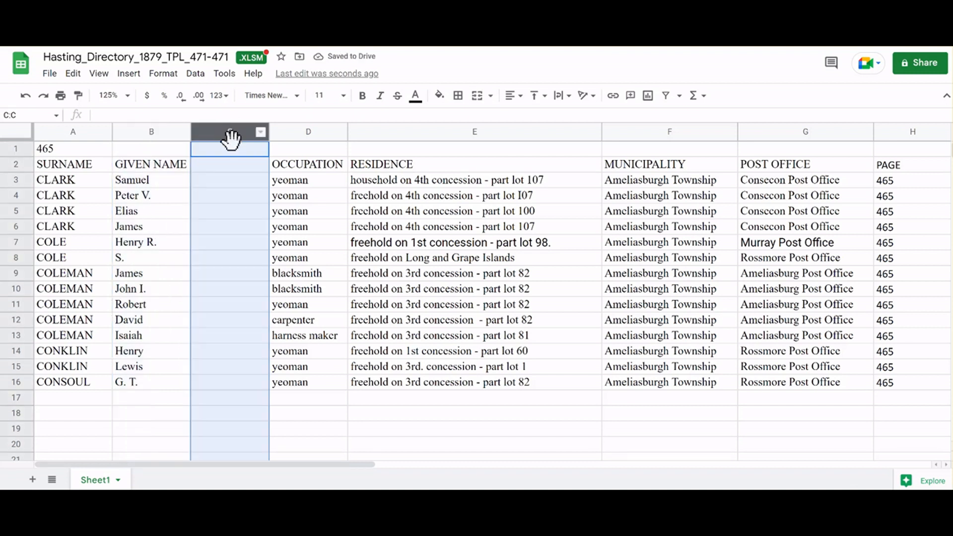
right_click(230, 196)
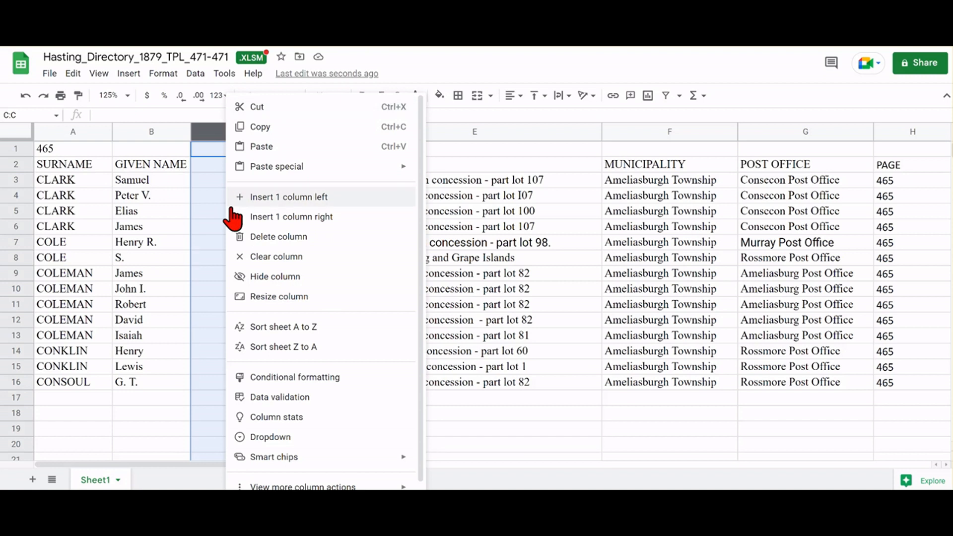
left_click(261, 239)
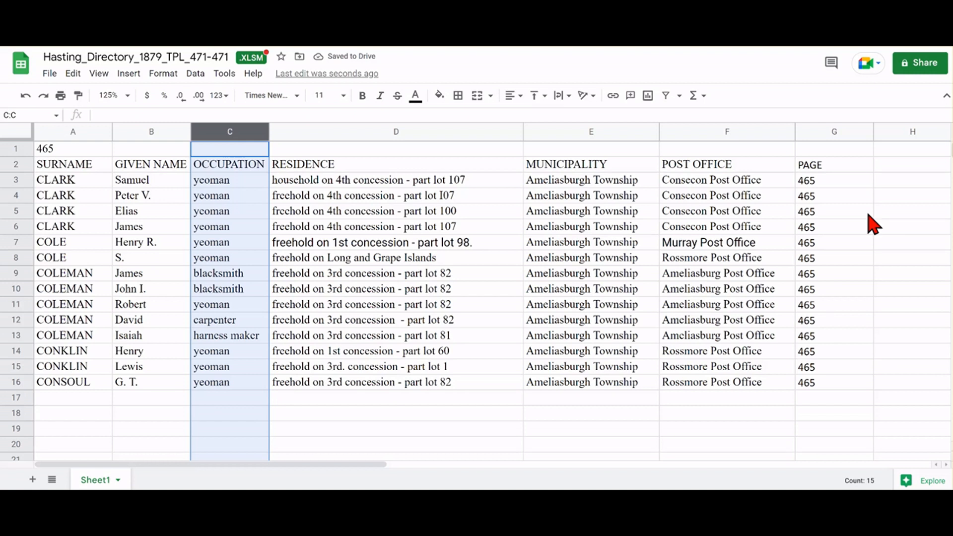
left_click(396, 414)
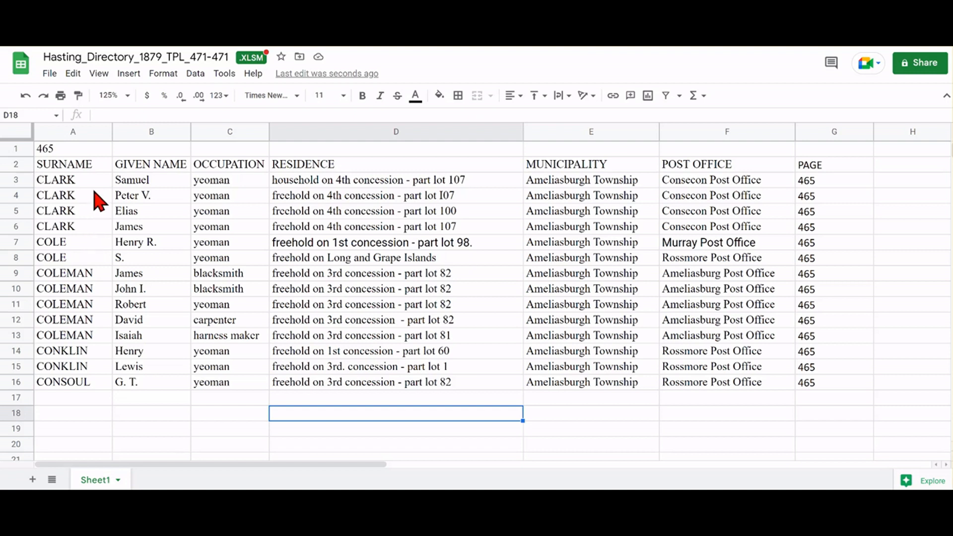
Step: Download the cleaned directory spreadsheet as a Microsoft Excel (.xlsm) file
left_click(50, 74)
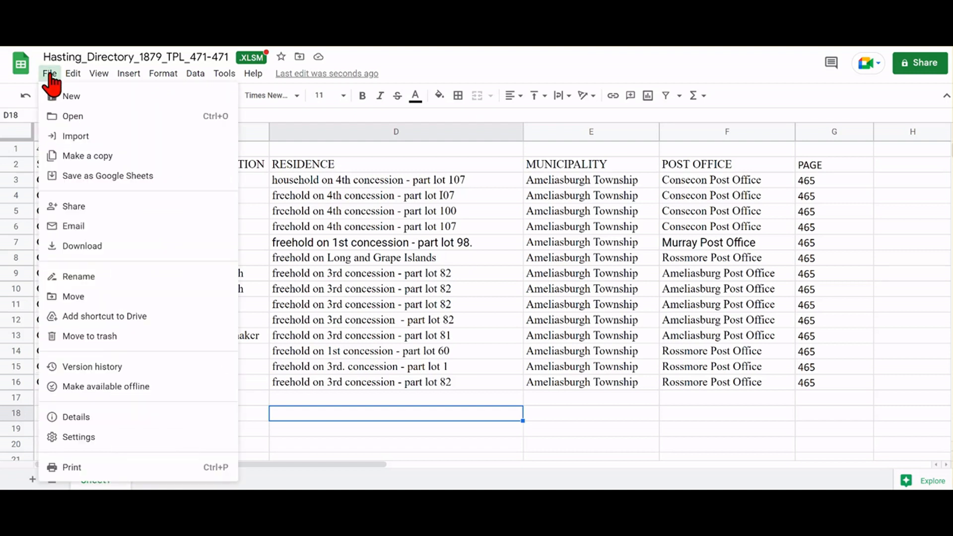
mouse_move(103, 245)
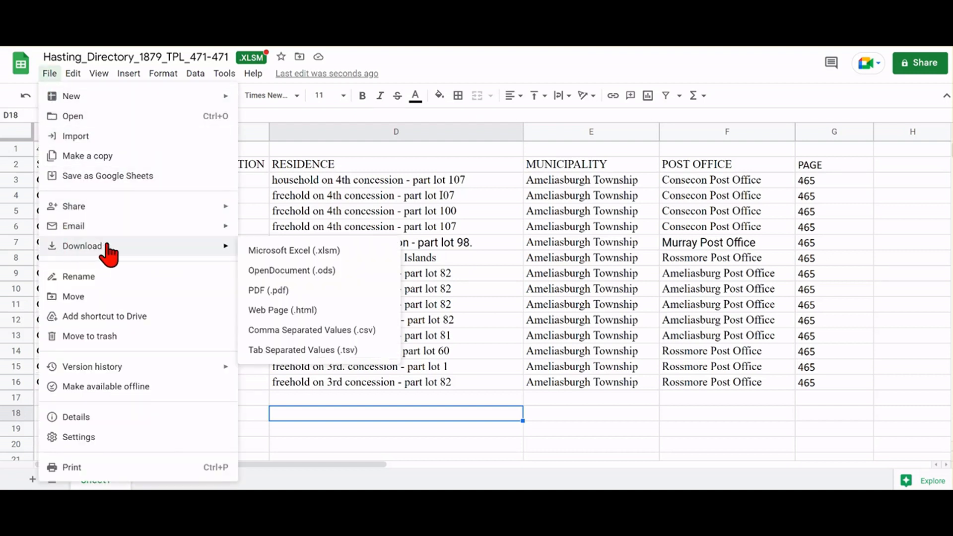
left_click(266, 251)
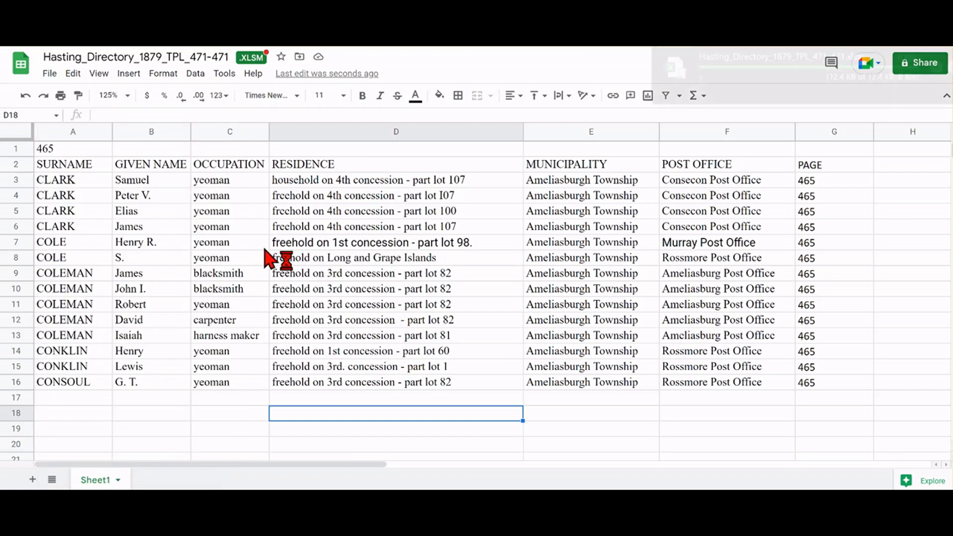